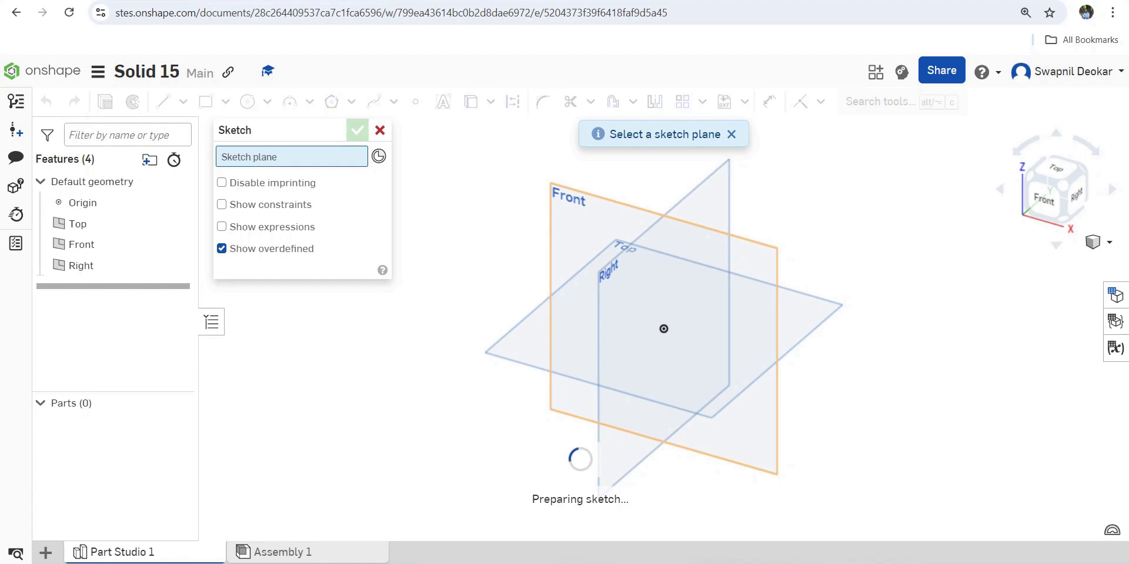
Sketch a notched bridge-shaped profile on the Front plane beside the origin, with a notch about 21 by 7 mm and a top line about 57 mm
{"action": "right_click", "coordinate": [719, 246]}
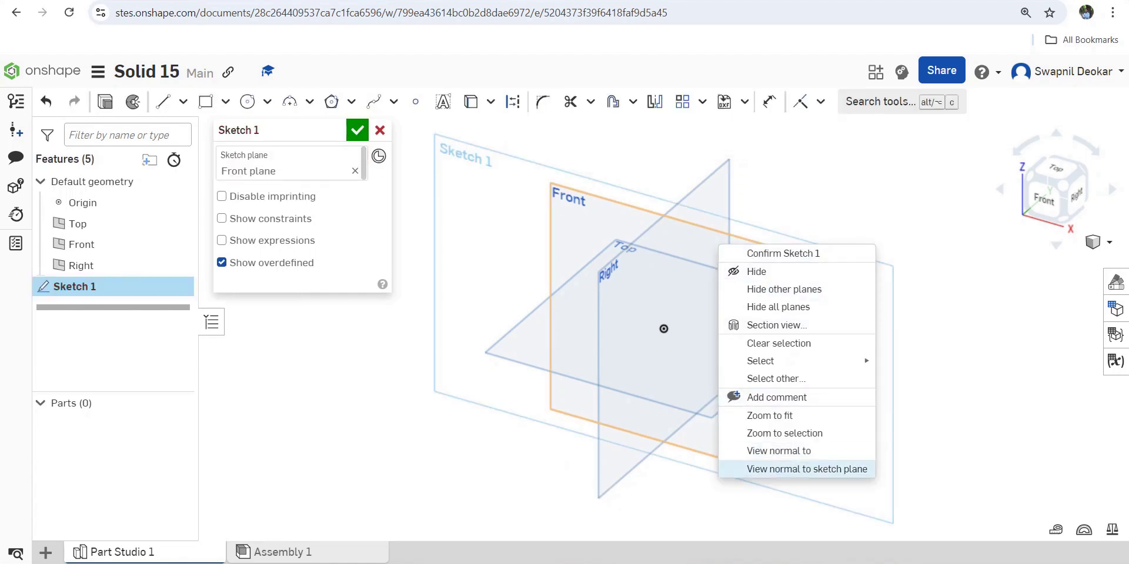
{"action": "left_click", "coordinate": [807, 468]}
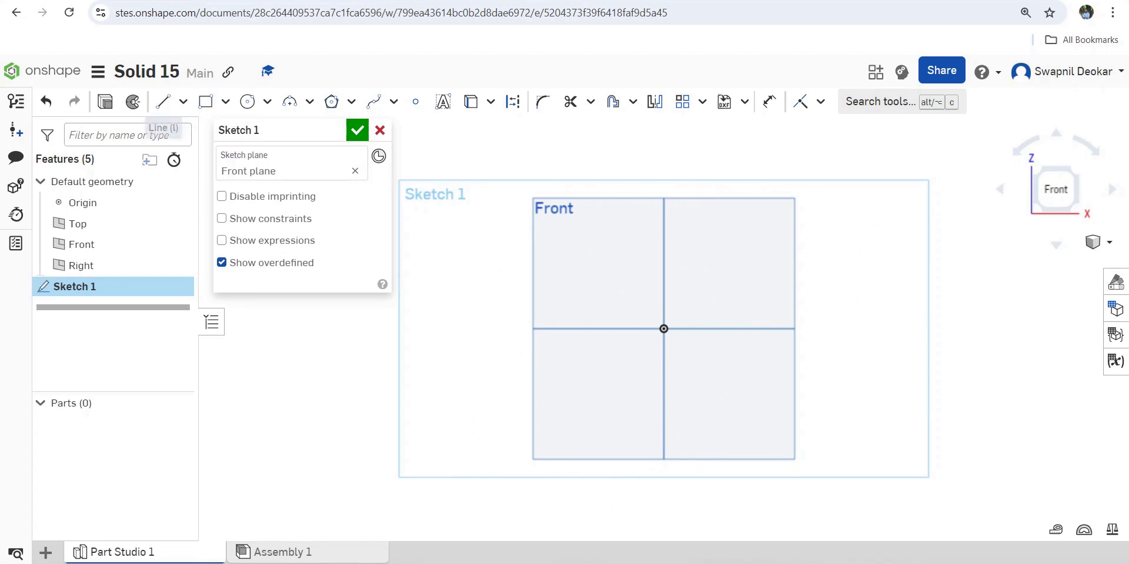
{"action": "left_click", "coordinate": [163, 101]}
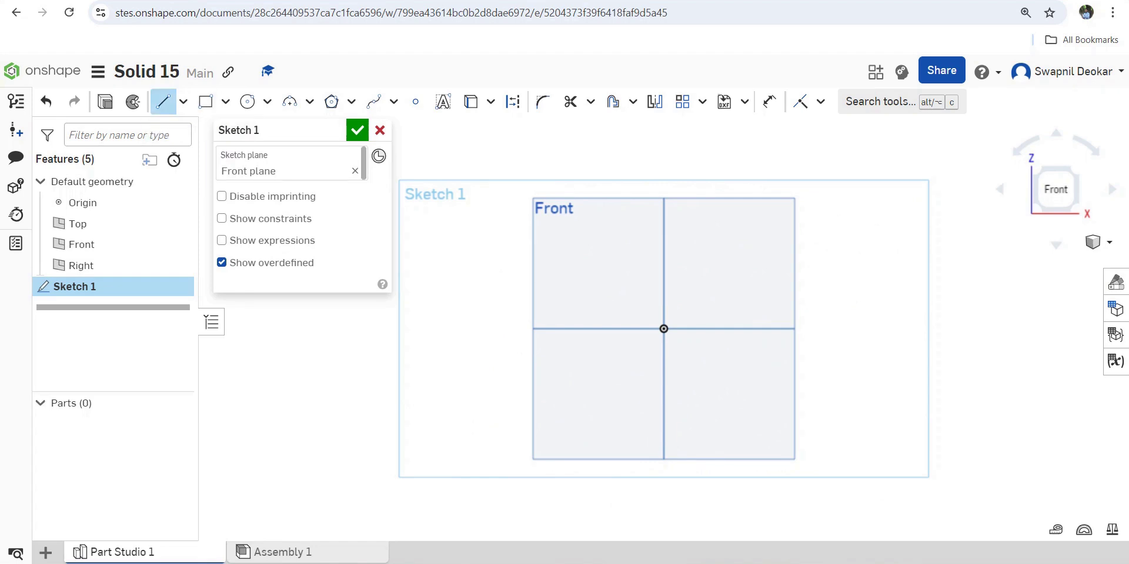
{"action": "left_click", "coordinate": [551, 329]}
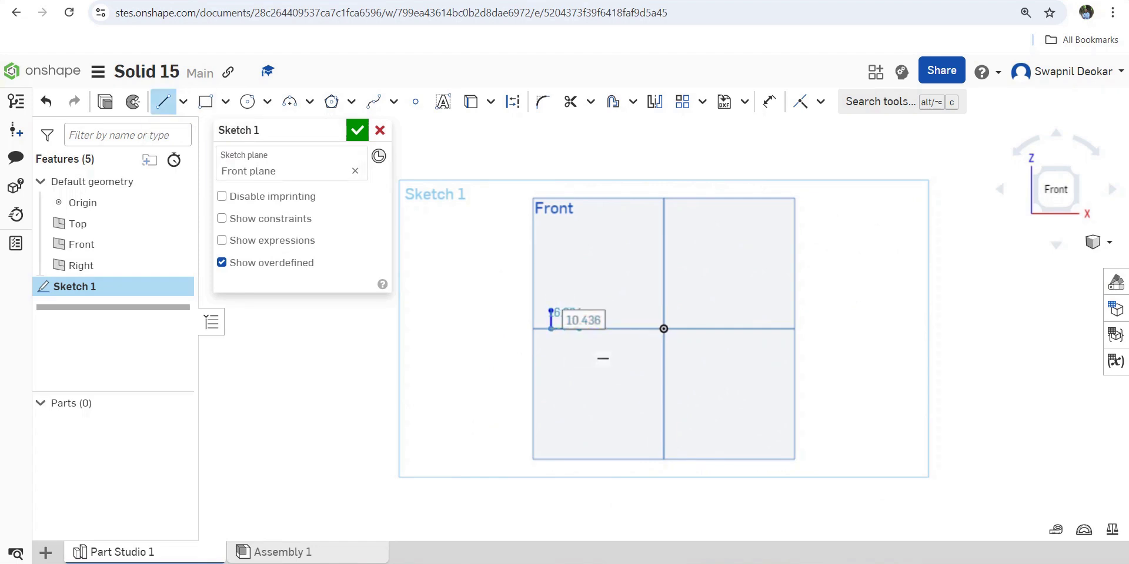
{"action": "left_click", "coordinate": [579, 329]}
{"action": "left_click", "coordinate": [580, 317]}
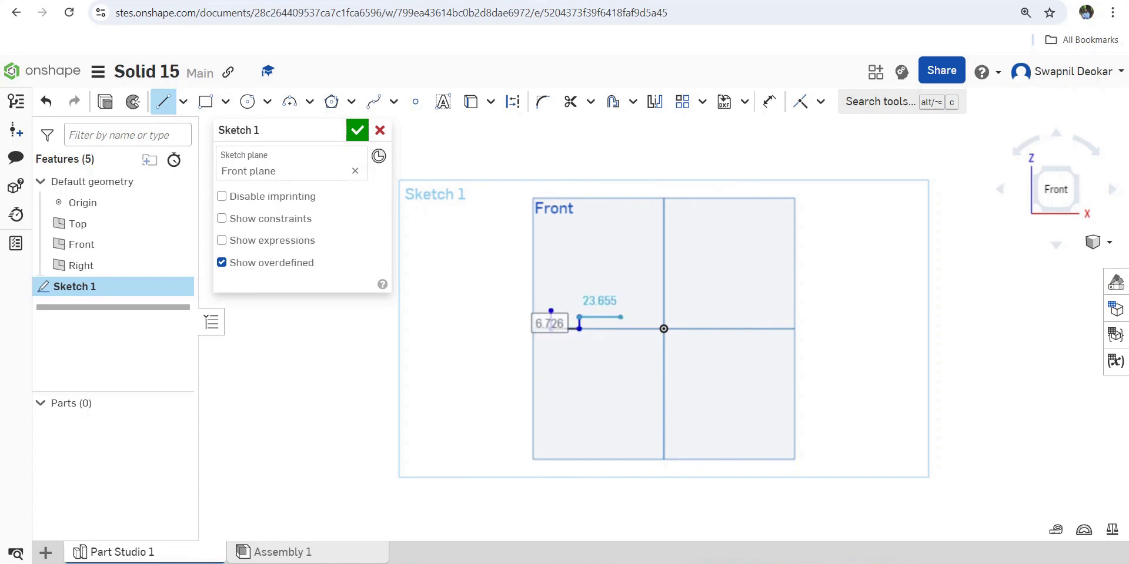
{"action": "left_click", "coordinate": [616, 317]}
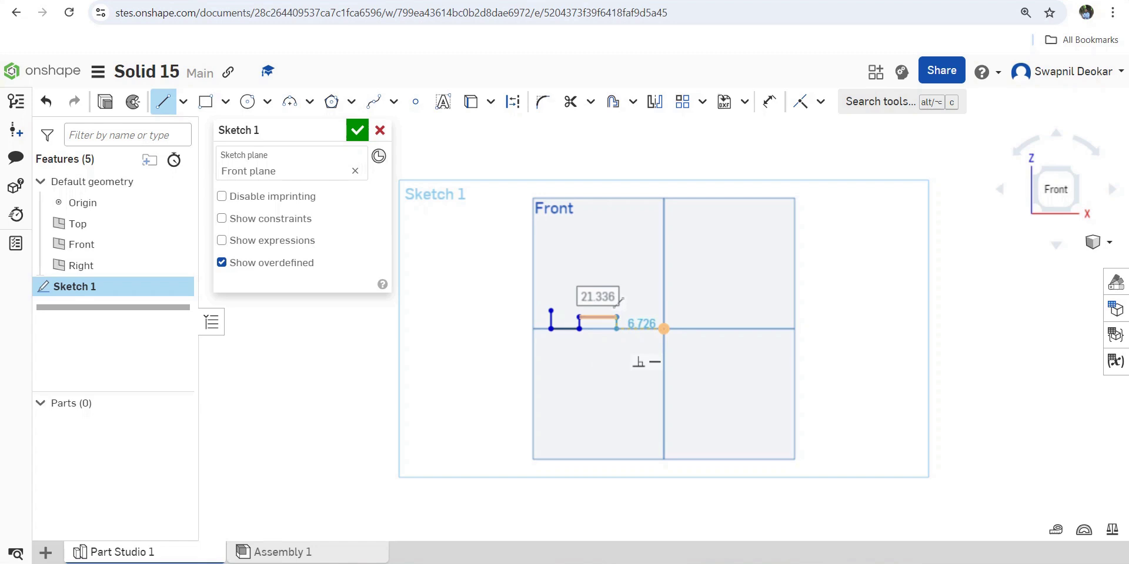
{"action": "left_click", "coordinate": [616, 328]}
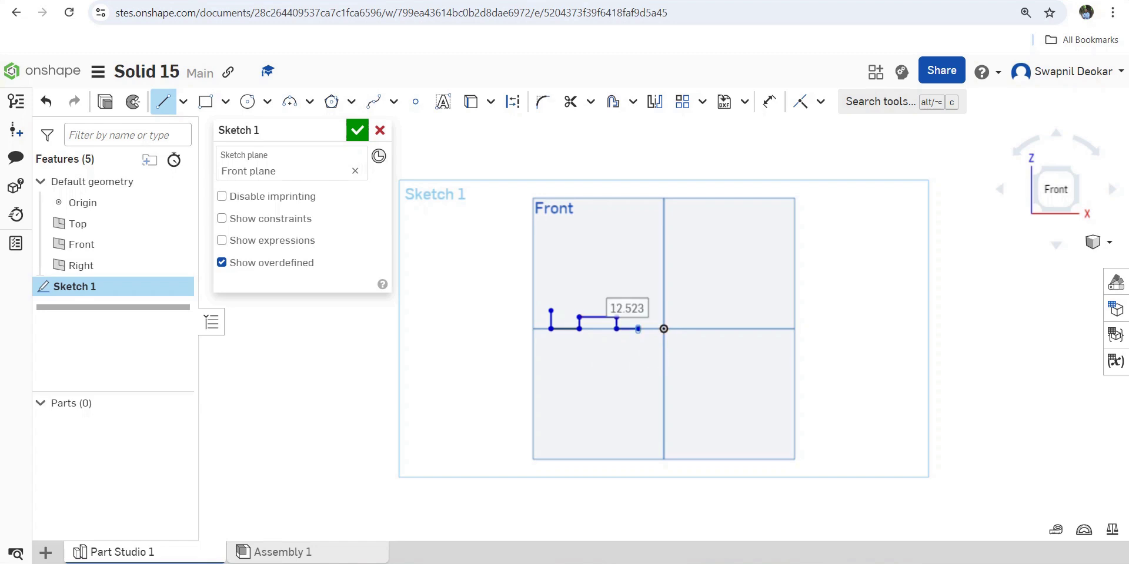
{"action": "scroll", "coordinate": [637, 314], "scroll_direction": "up", "scroll_amount": 6}
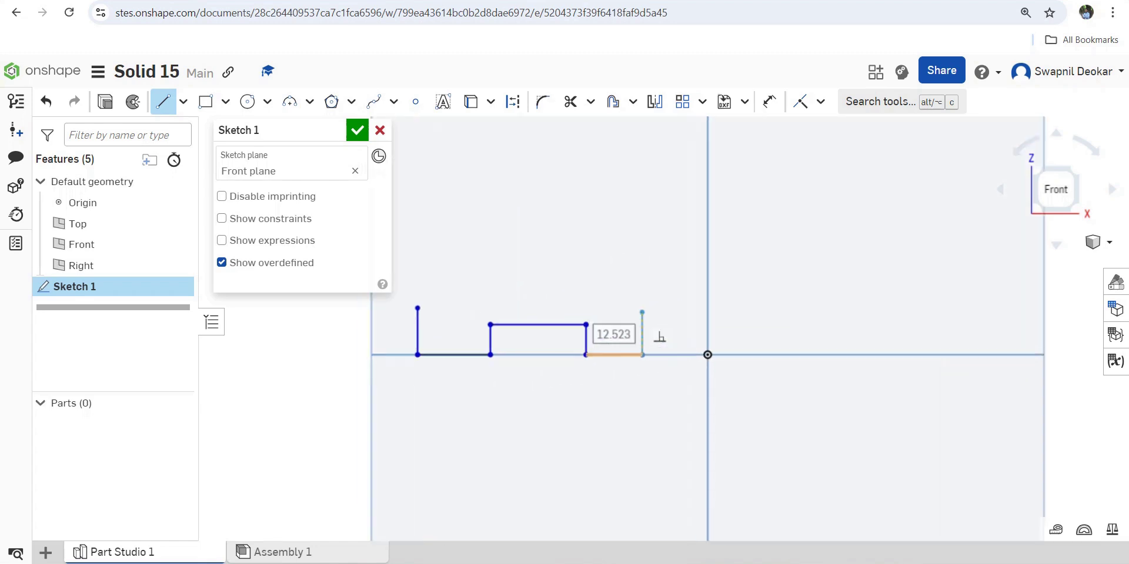
{"action": "left_click", "coordinate": [643, 312]}
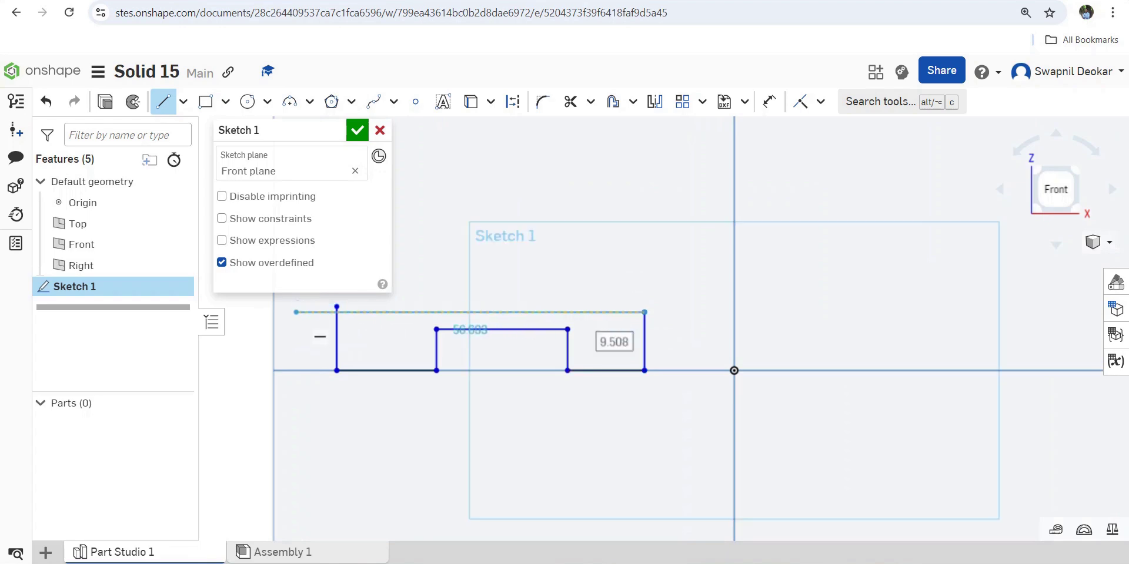
{"action": "left_click", "coordinate": [296, 312]}
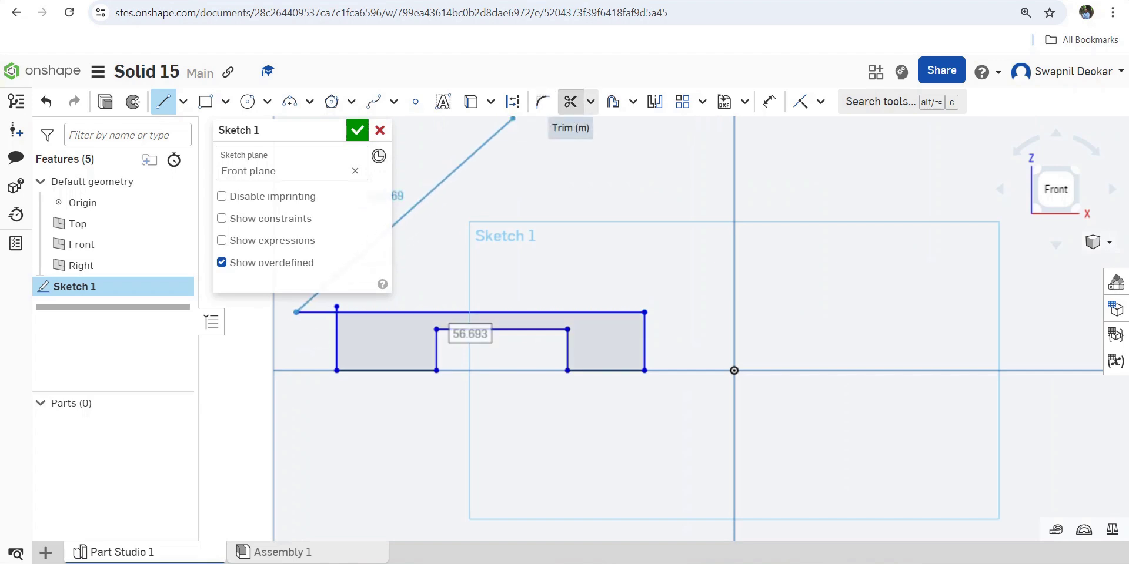
Trim the two overhanging line ends at the profile's upper-left corner to leave a clean closed outline
{"action": "left_click", "coordinate": [570, 101]}
{"action": "scroll", "coordinate": [353, 309], "scroll_direction": "up", "scroll_amount": 5}
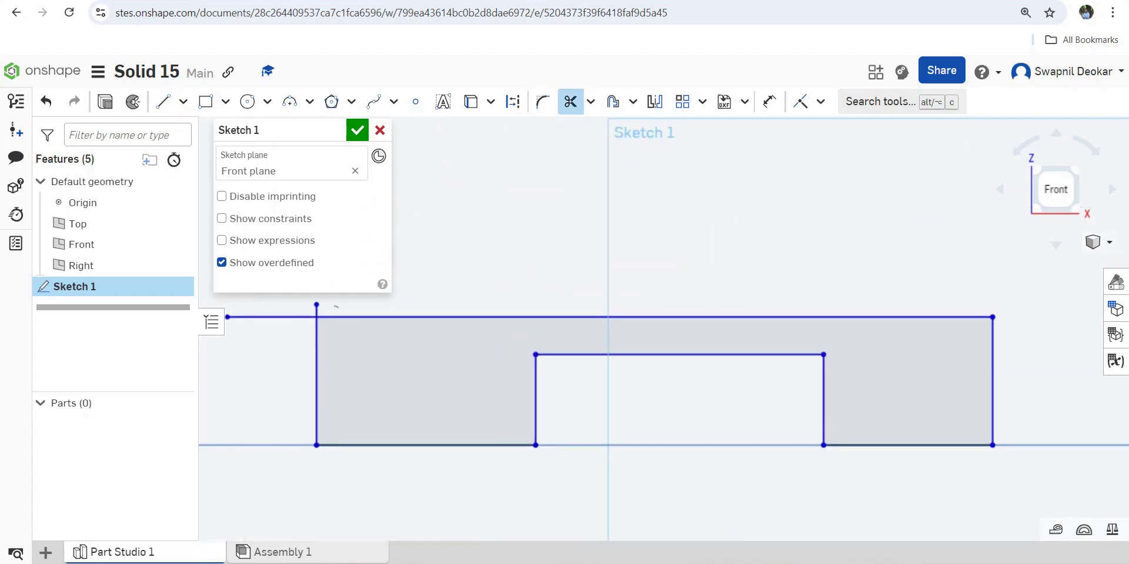
{"action": "scroll", "coordinate": [300, 338], "scroll_direction": "down", "scroll_amount": 5}
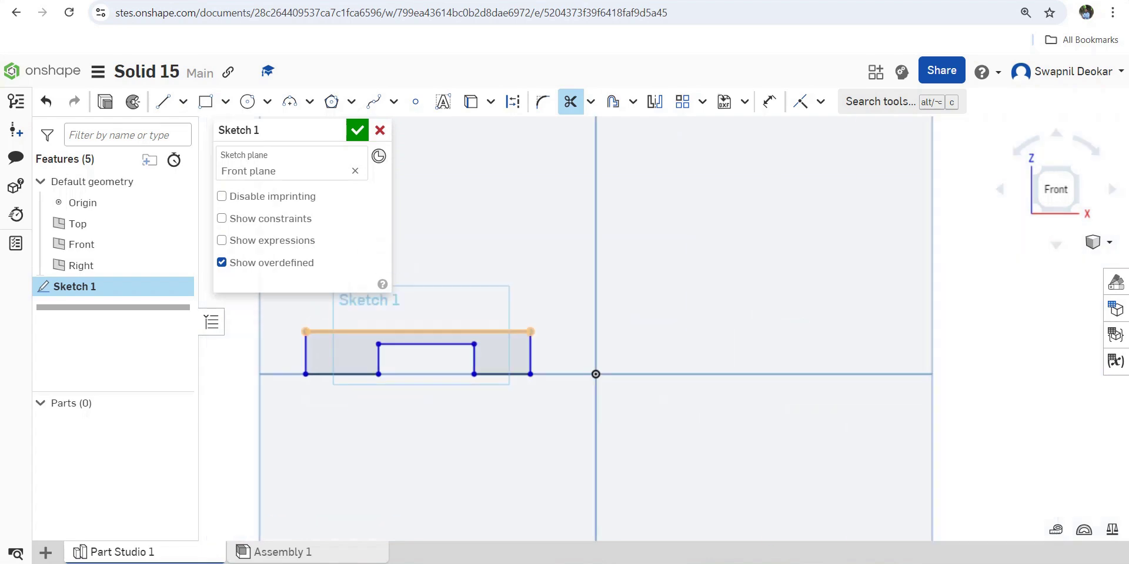
Dimension both horizontal foot segments on either side of the profile's notch as 10 mm each
{"action": "left_click", "coordinate": [768, 101]}
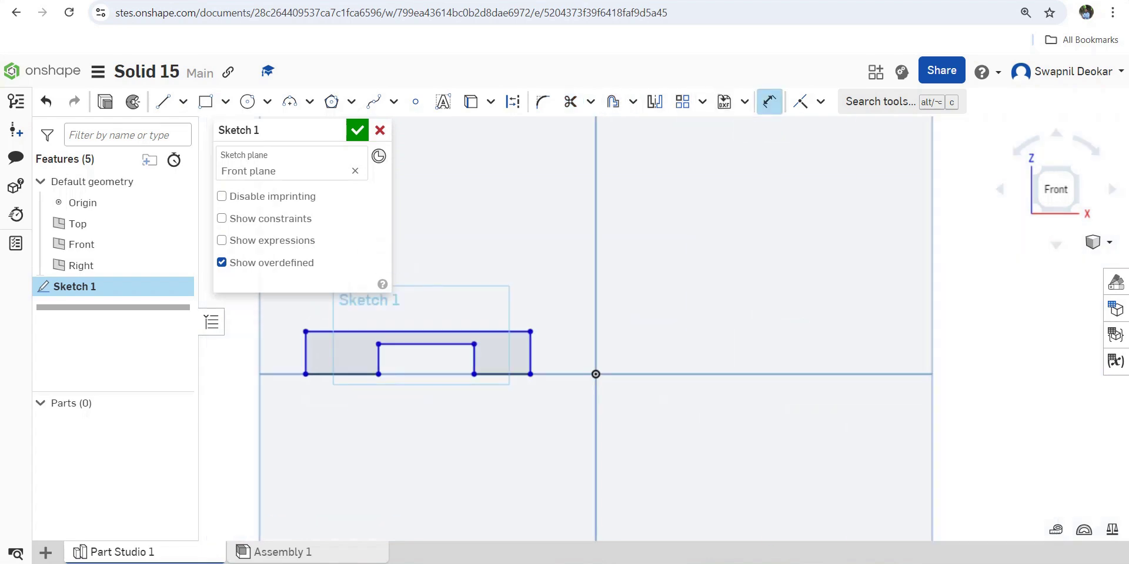
{"action": "left_click", "coordinate": [502, 374]}
{"action": "left_click", "coordinate": [496, 413]}
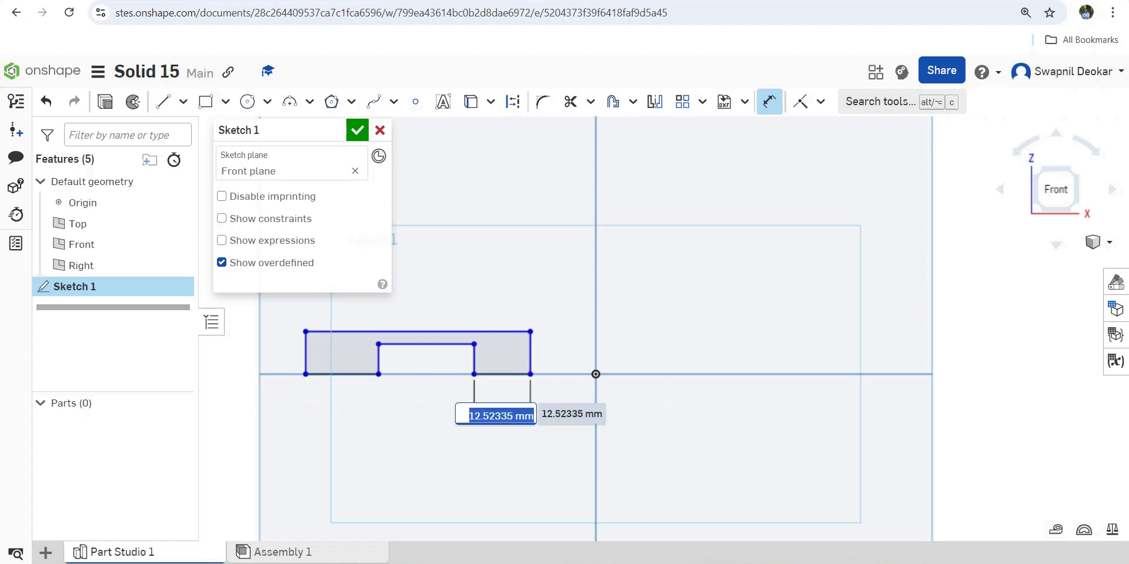
{"action": "type", "text": "10"}
{"action": "key", "text": "Return"}
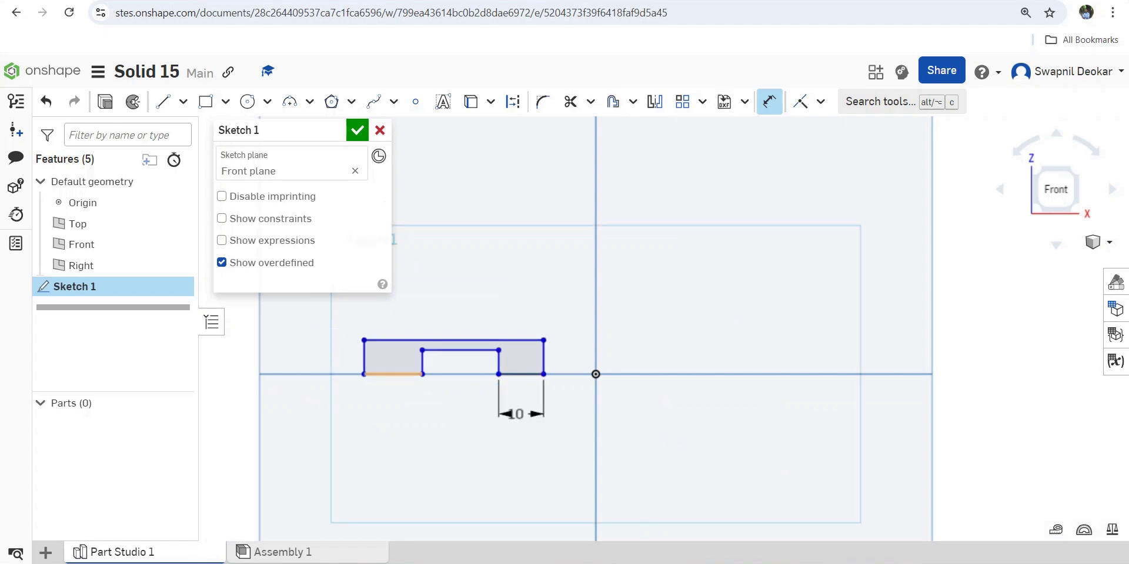
{"action": "left_click", "coordinate": [393, 374]}
{"action": "left_click", "coordinate": [381, 432]}
{"action": "type", "text": "10"}
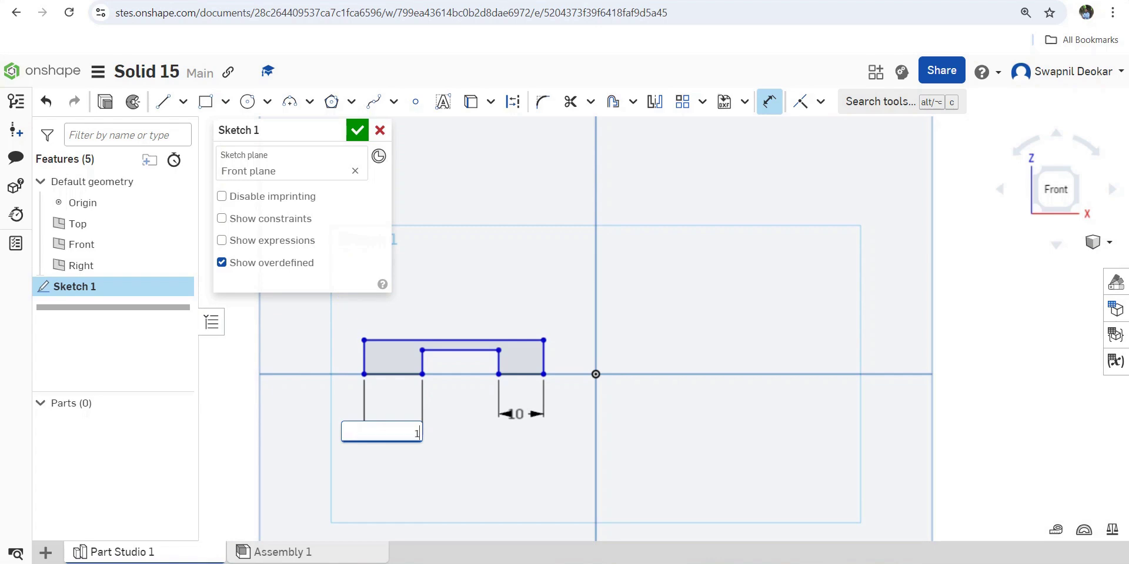
{"action": "key", "text": "Return"}
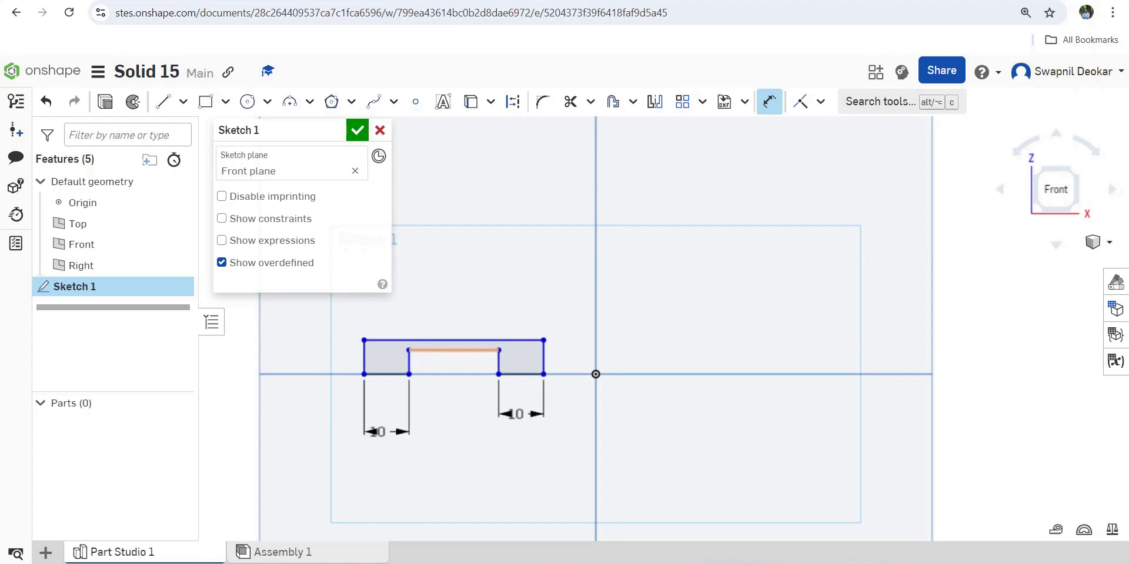
Dimension the notch in the profile's underside as 25 mm wide and 2 mm high
{"action": "left_click", "coordinate": [453, 350]}
{"action": "left_click", "coordinate": [456, 422]}
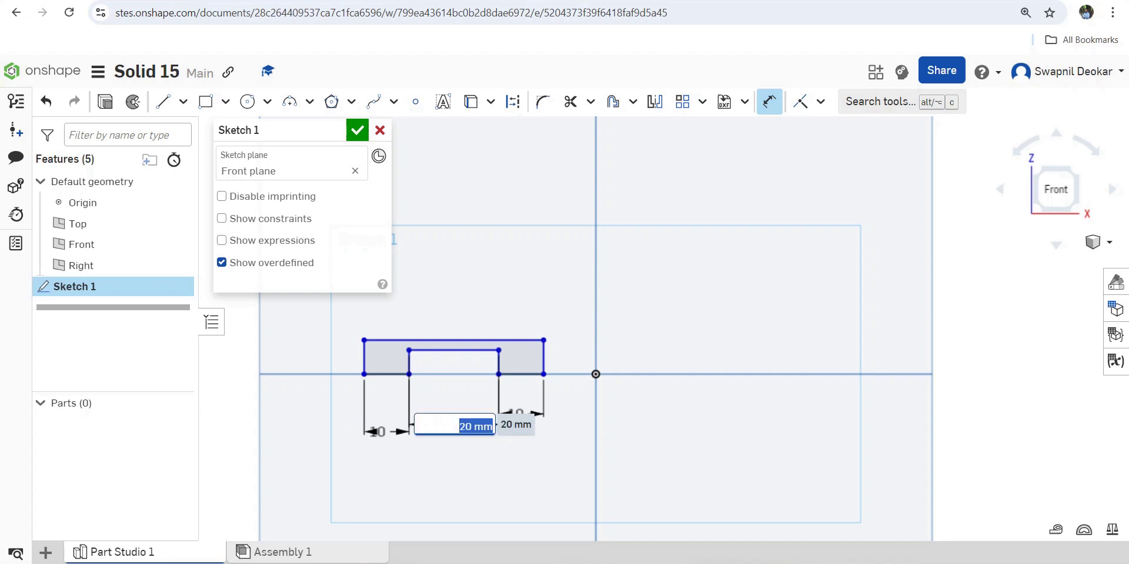
{"action": "type", "text": "25"}
{"action": "key", "text": "Return"}
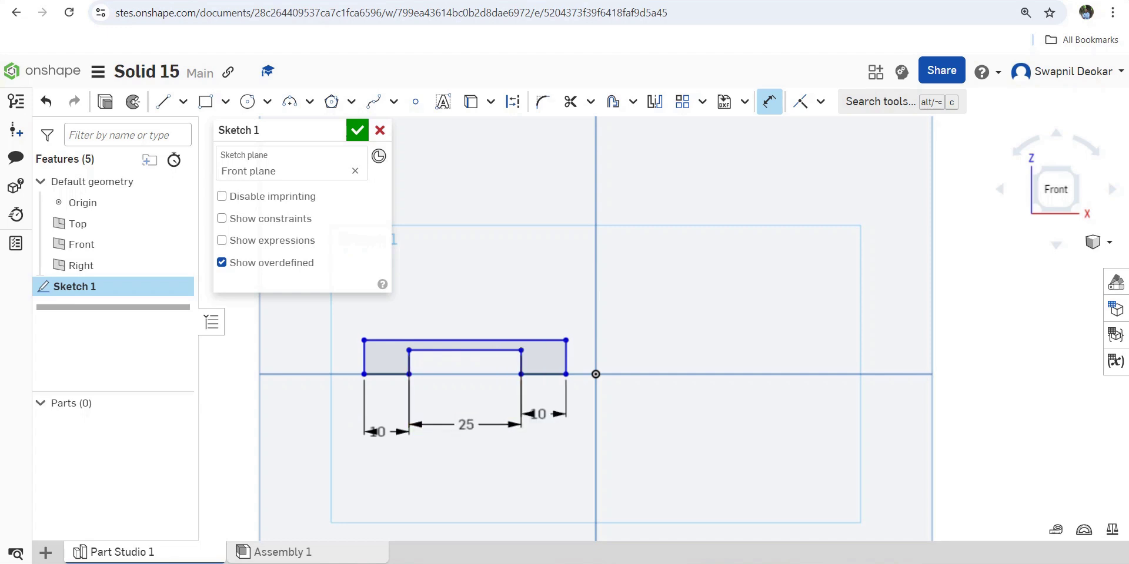
{"action": "left_click", "coordinate": [409, 362]}
{"action": "left_click", "coordinate": [289, 359]}
{"action": "type", "text": "2"}
{"action": "key", "text": "Return"}
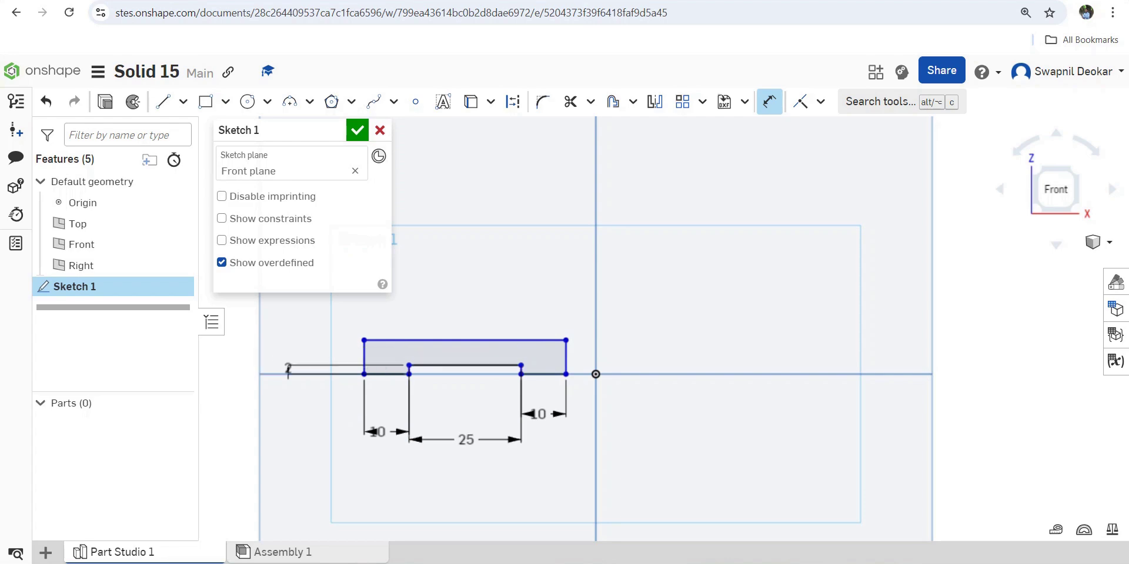
{"action": "left_click", "coordinate": [447, 340]}
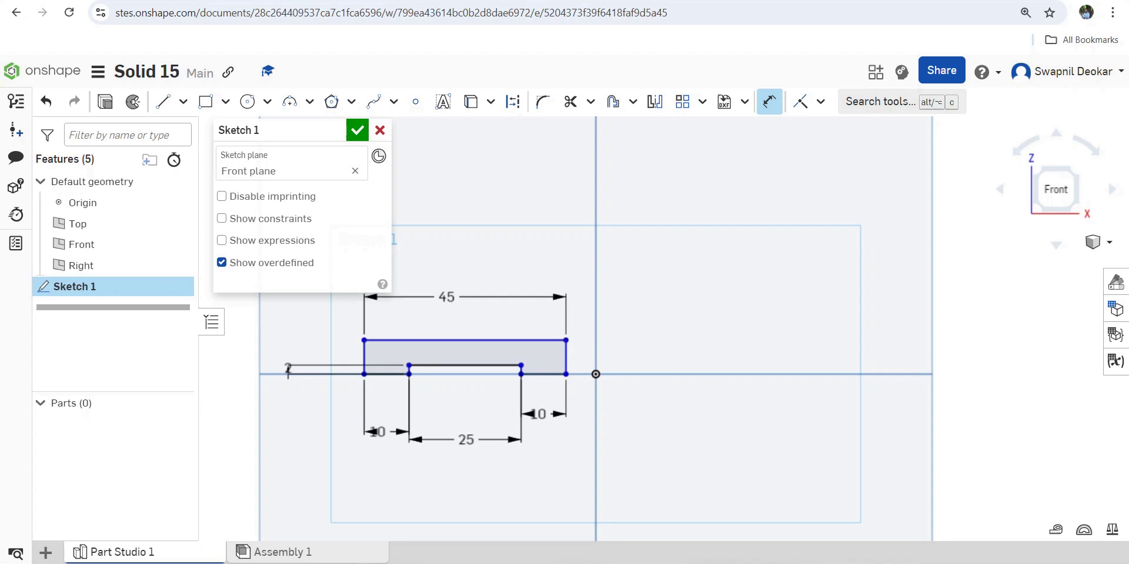
{"action": "left_click", "coordinate": [446, 297]}
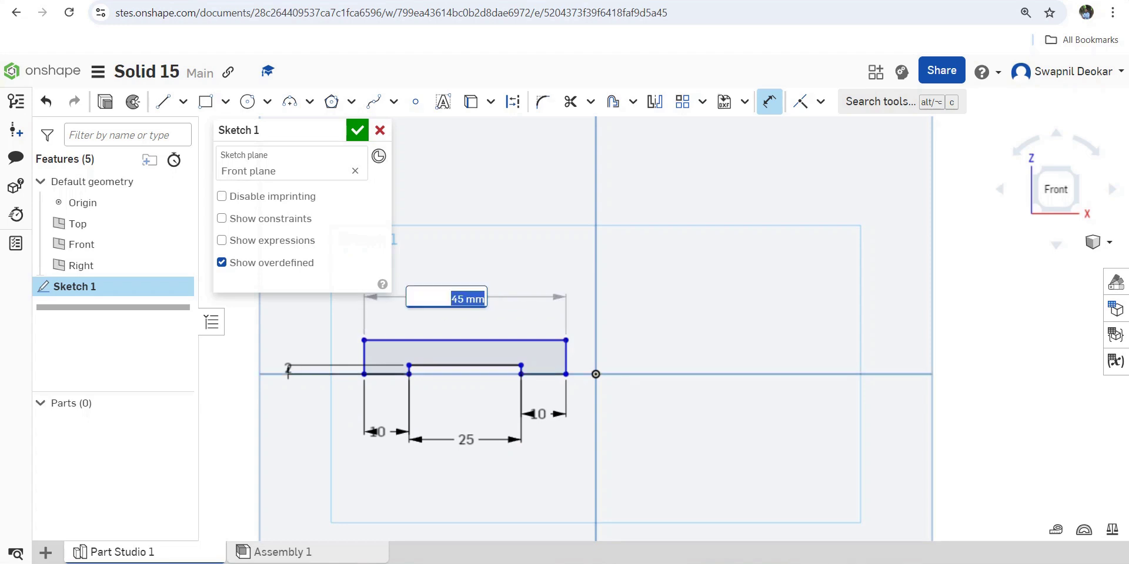
{"action": "key", "text": "Return"}
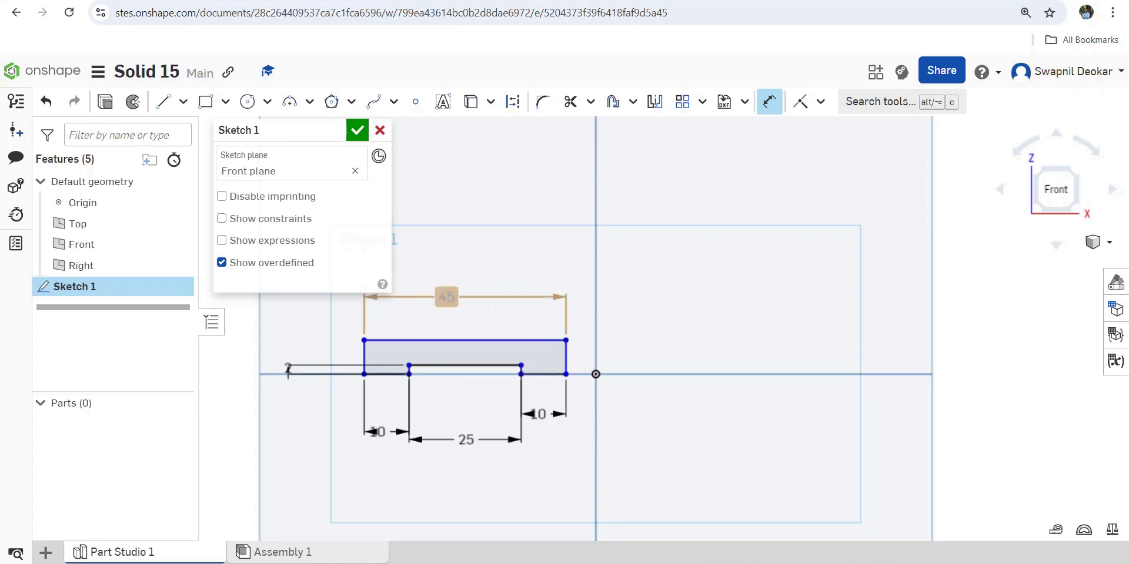
{"action": "key", "text": "Delete"}
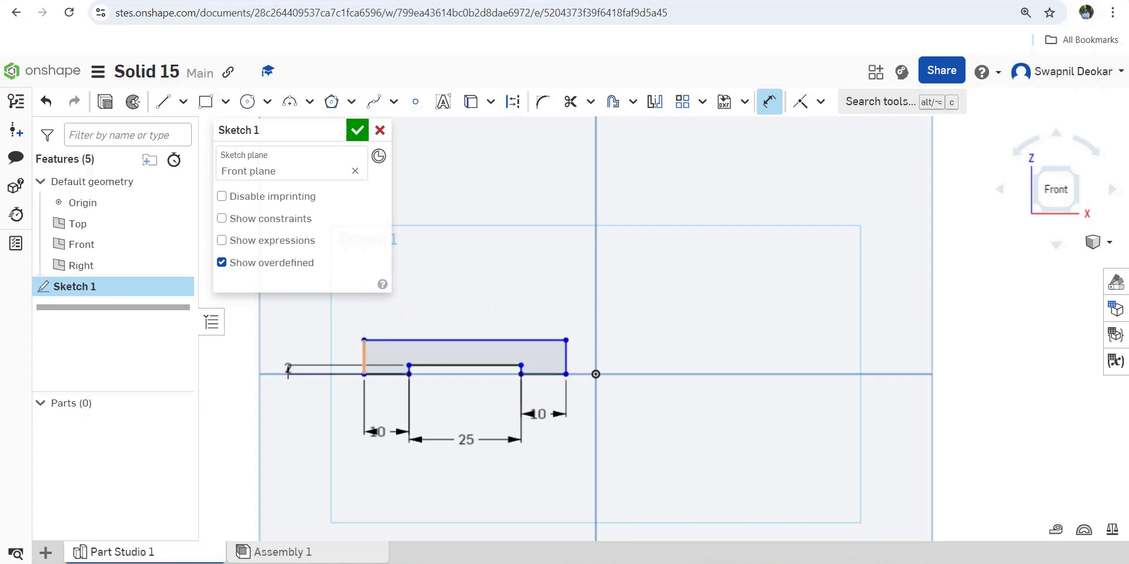
Dimension the profile's outer left edge to set its overall height to 12 mm
{"action": "left_click", "coordinate": [364, 357]}
{"action": "left_click", "coordinate": [301, 338]}
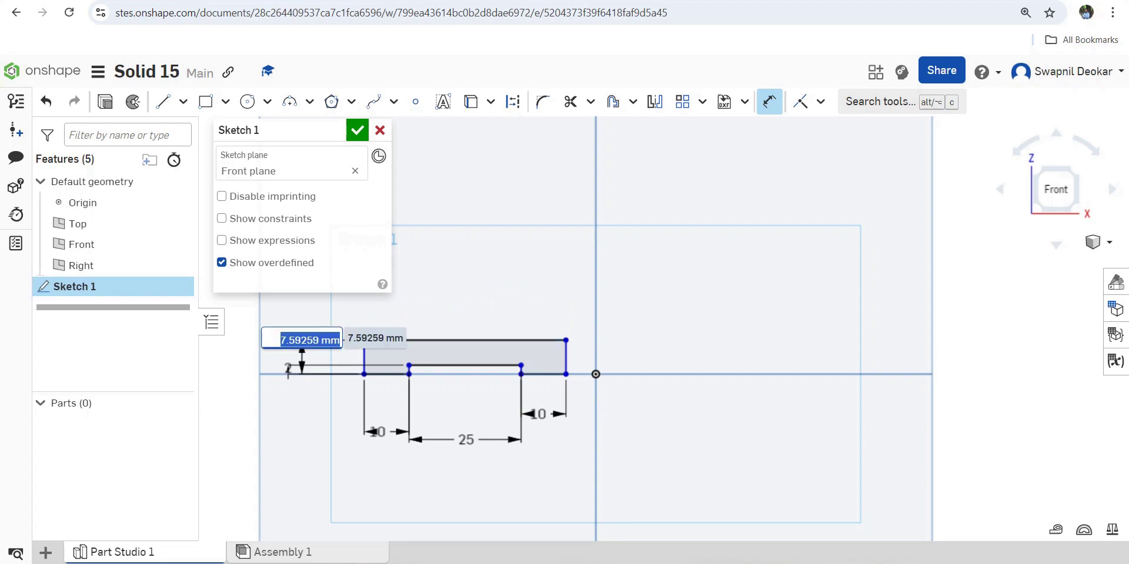
{"action": "type", "text": "12"}
{"action": "key", "text": "Return"}
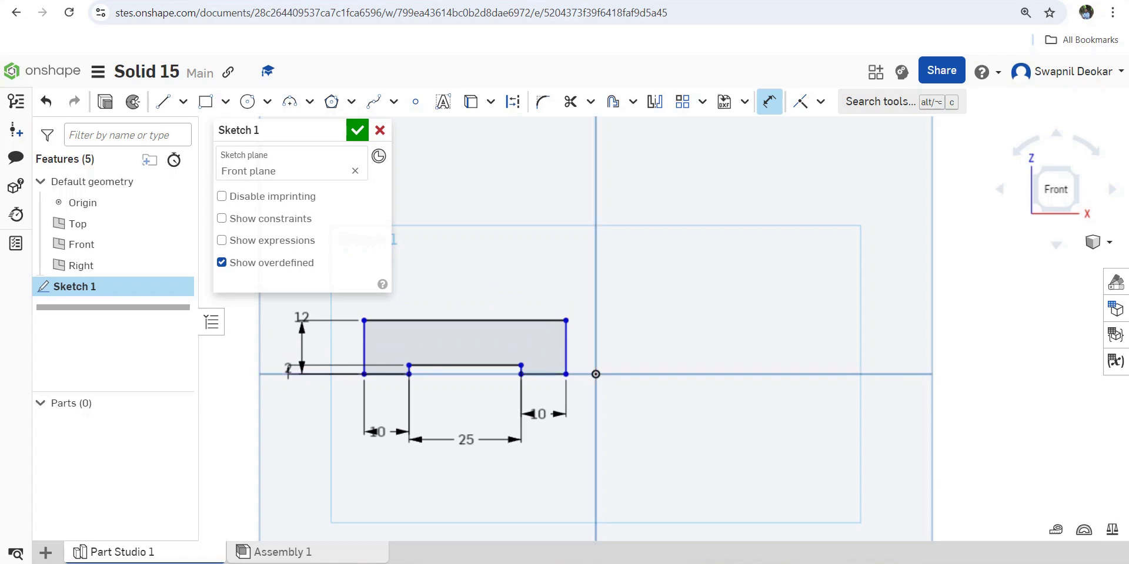
Dimension the horizontal distance from the profile's outer left edge to the origin as 166/2, giving 83 mm
{"action": "left_click", "coordinate": [364, 347]}
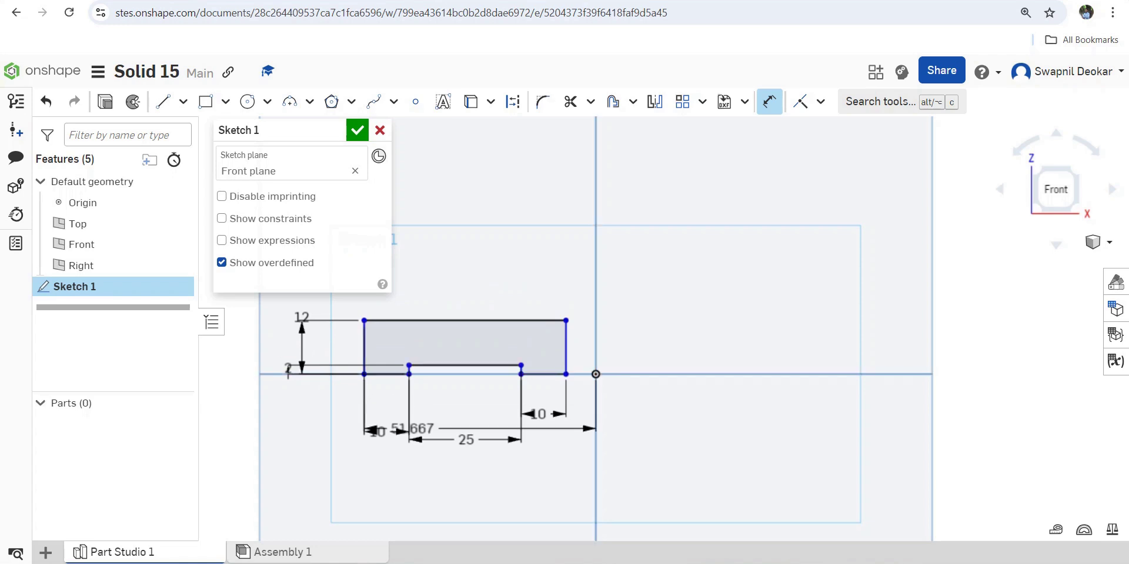
{"action": "left_click", "coordinate": [470, 505]}
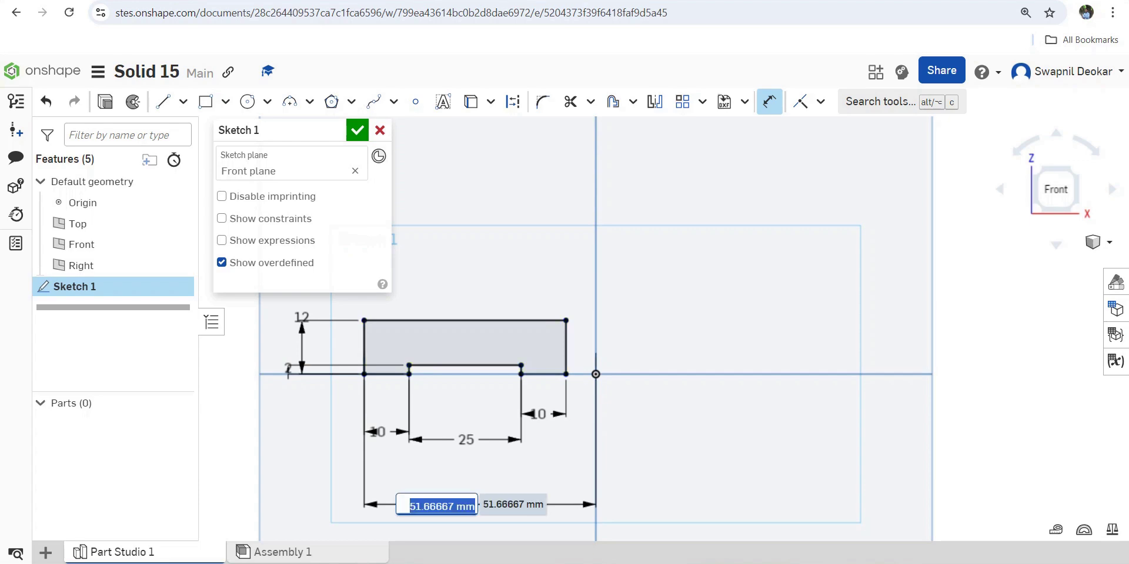
{"action": "key", "text": "BackSpace"}
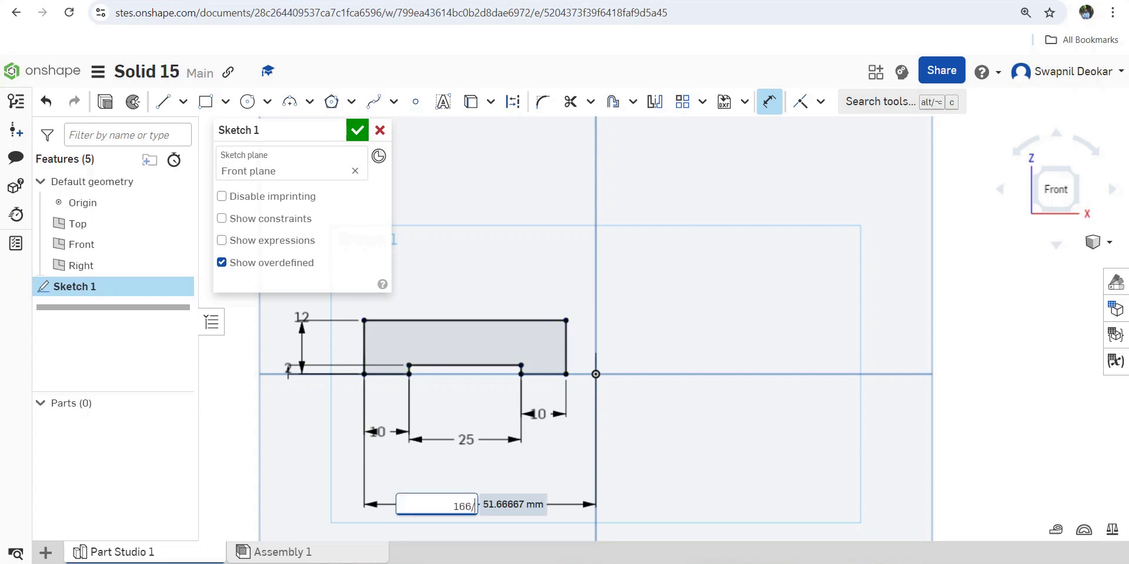
{"action": "key", "text": "Return"}
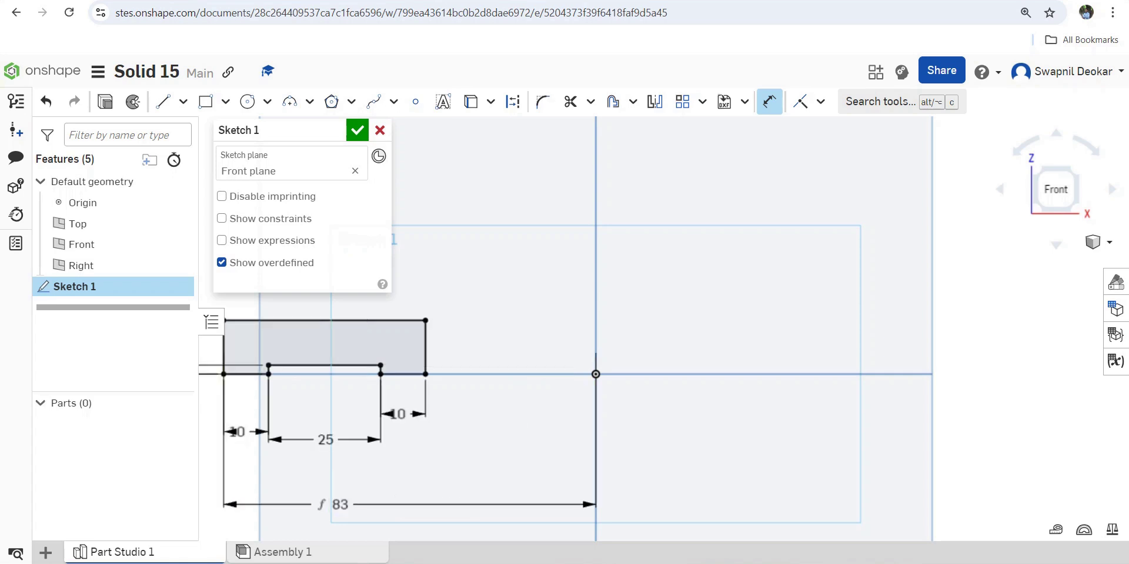
Draw a vertical construction line about 61 mm long through the origin, extending above and below it
{"action": "scroll", "coordinate": [551, 483], "scroll_direction": "down", "scroll_amount": 2}
{"action": "left_click", "coordinate": [163, 102]}
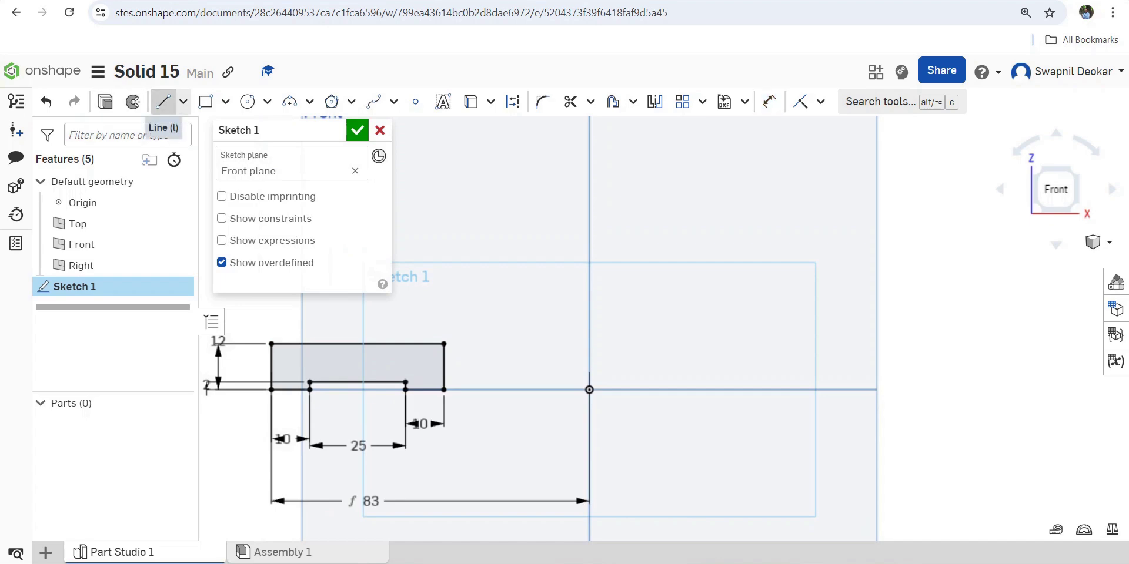
{"action": "left_click", "coordinate": [512, 102]}
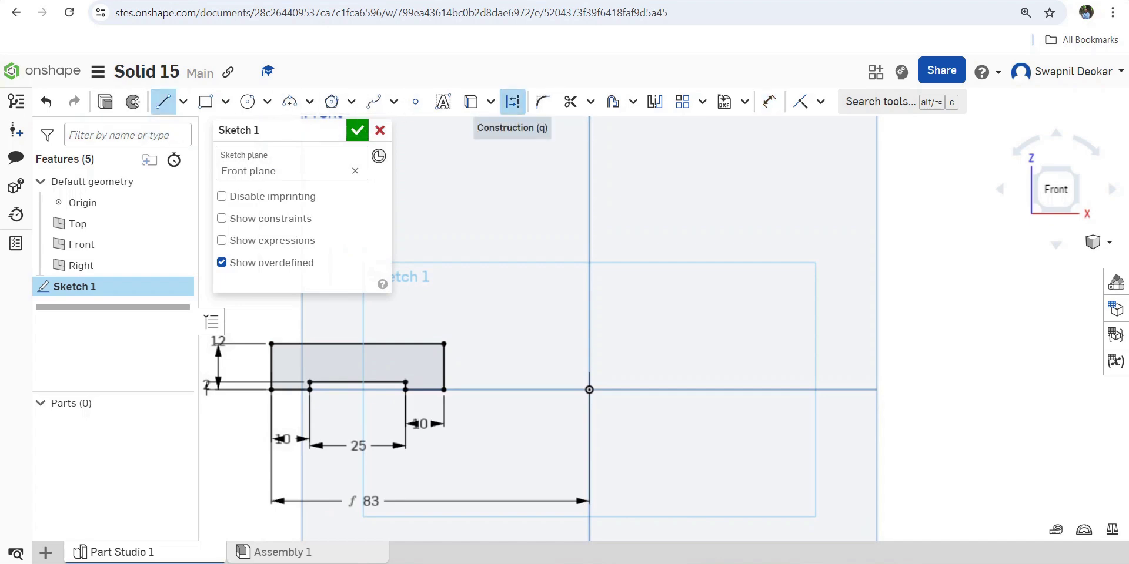
{"action": "left_click", "coordinate": [589, 294]}
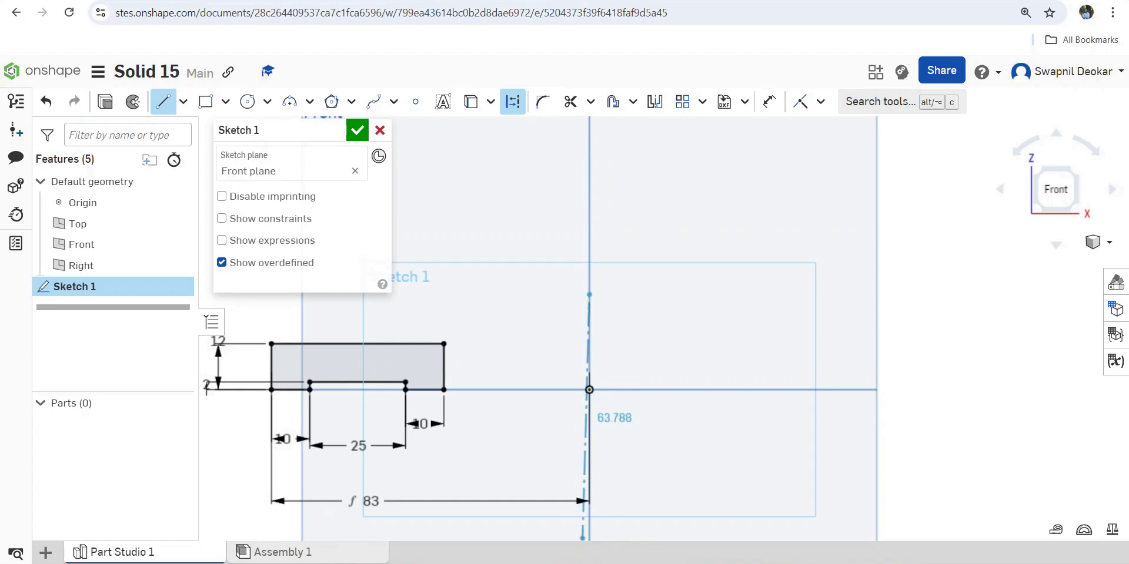
{"action": "left_click", "coordinate": [589, 530]}
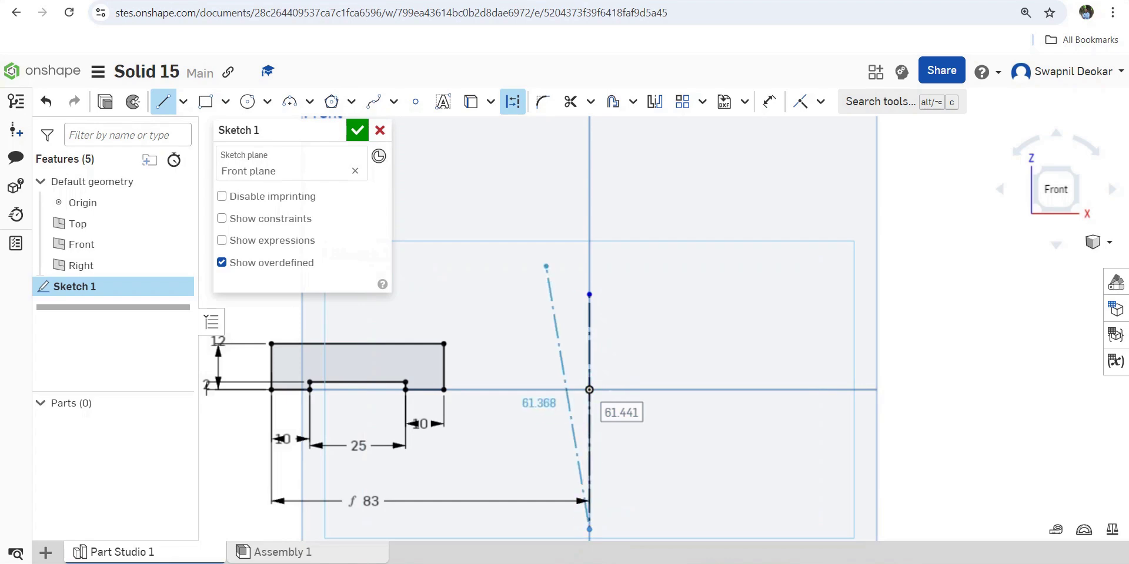
Mirror the whole notched profile about the vertical construction line and finish the sketch
{"action": "left_click", "coordinate": [655, 101]}
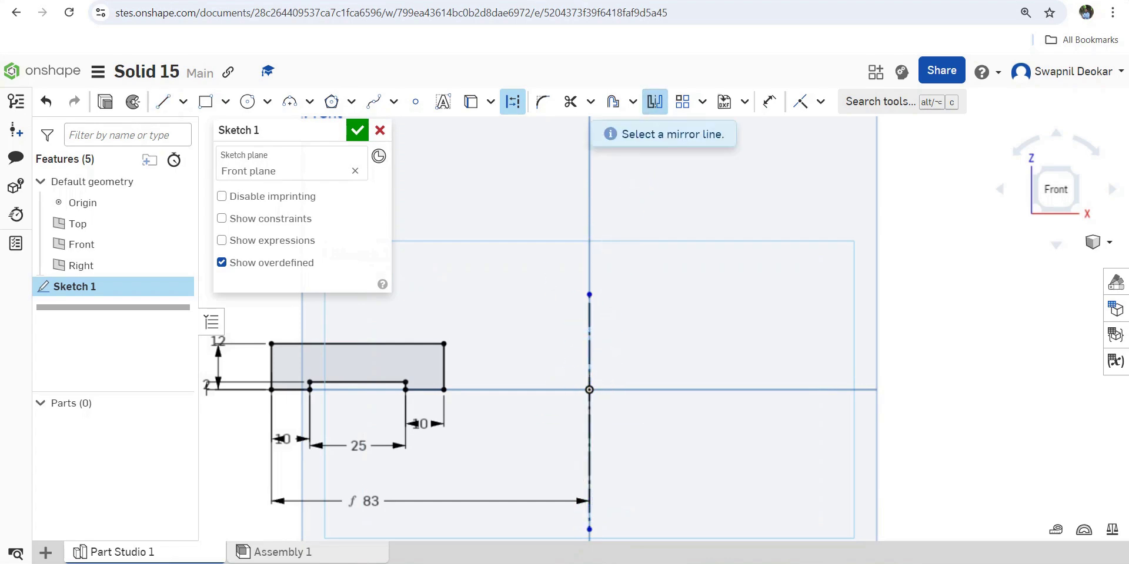
{"action": "left_click", "coordinate": [589, 335]}
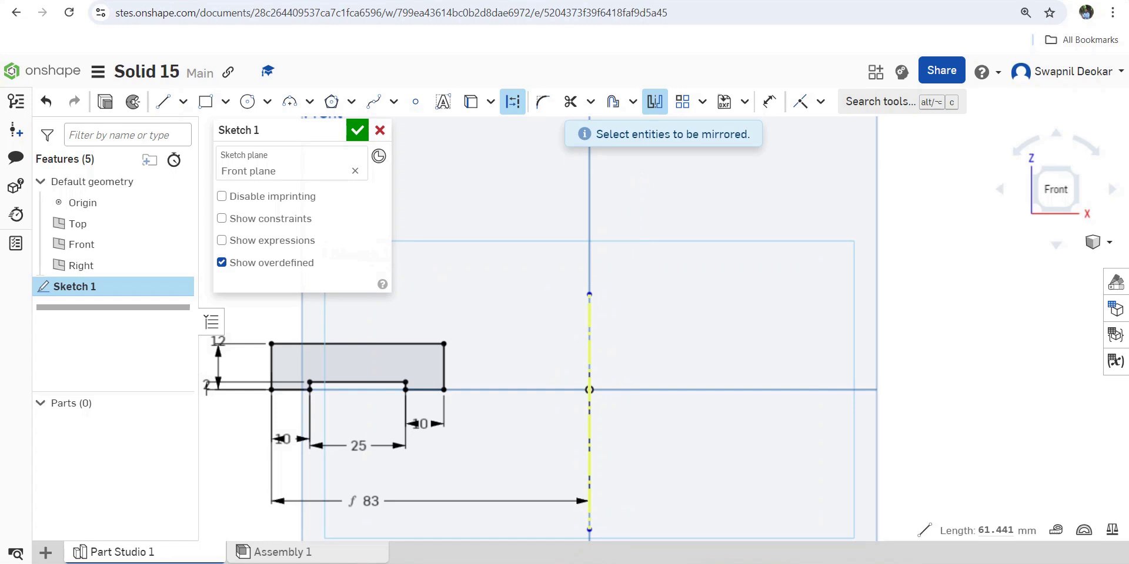
{"action": "left_click_drag", "start_coordinate": [231, 321], "coordinate": [465, 437]}
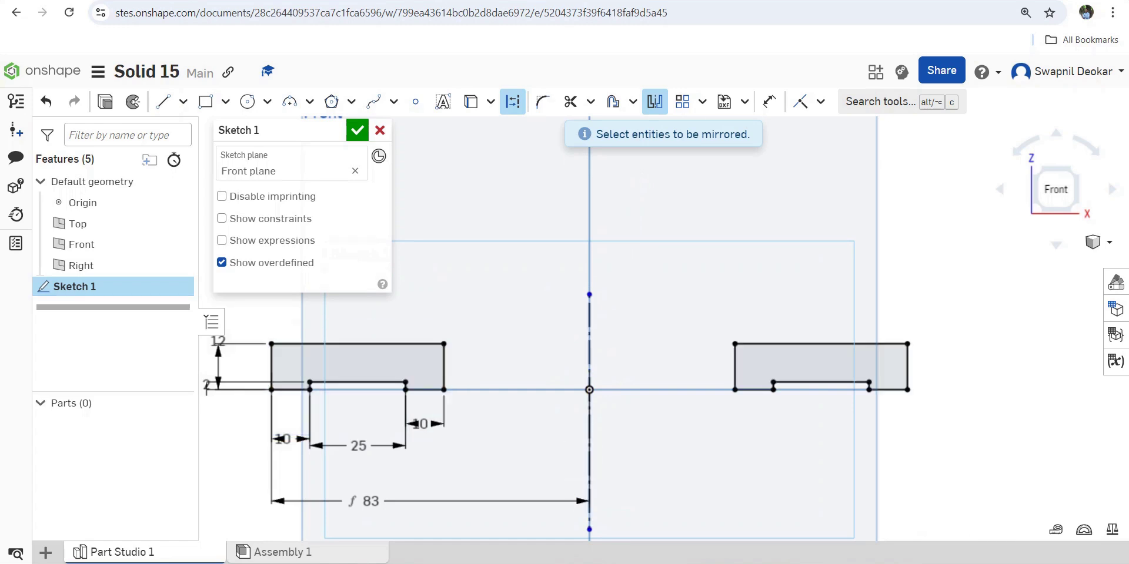
{"action": "left_click", "coordinate": [357, 129]}
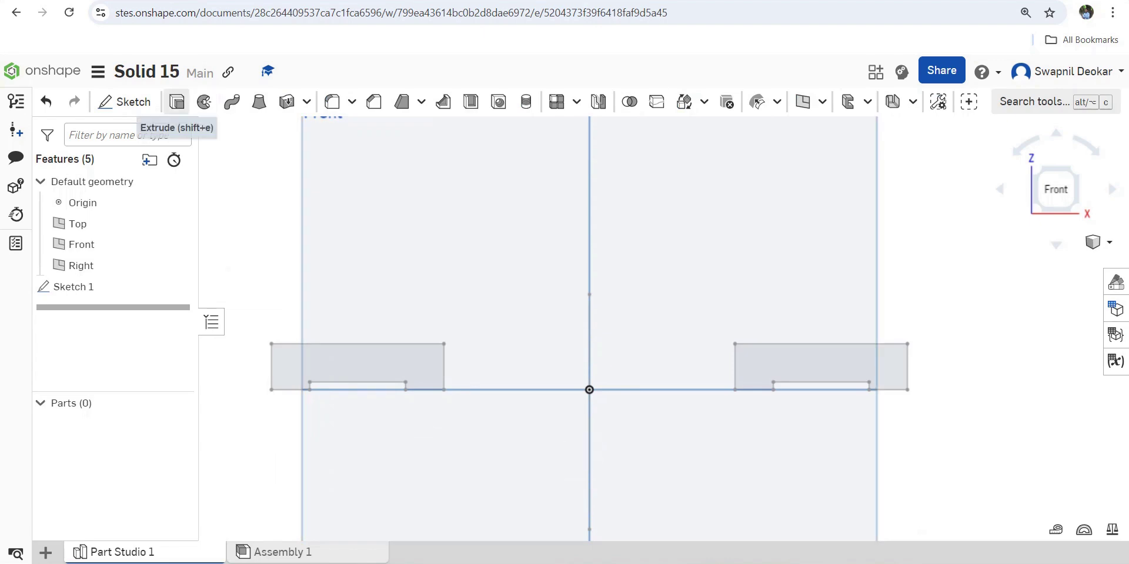
Extrude both notched profiles symmetrically as new solids with a total depth of 71 mm
{"action": "left_click", "coordinate": [177, 102]}
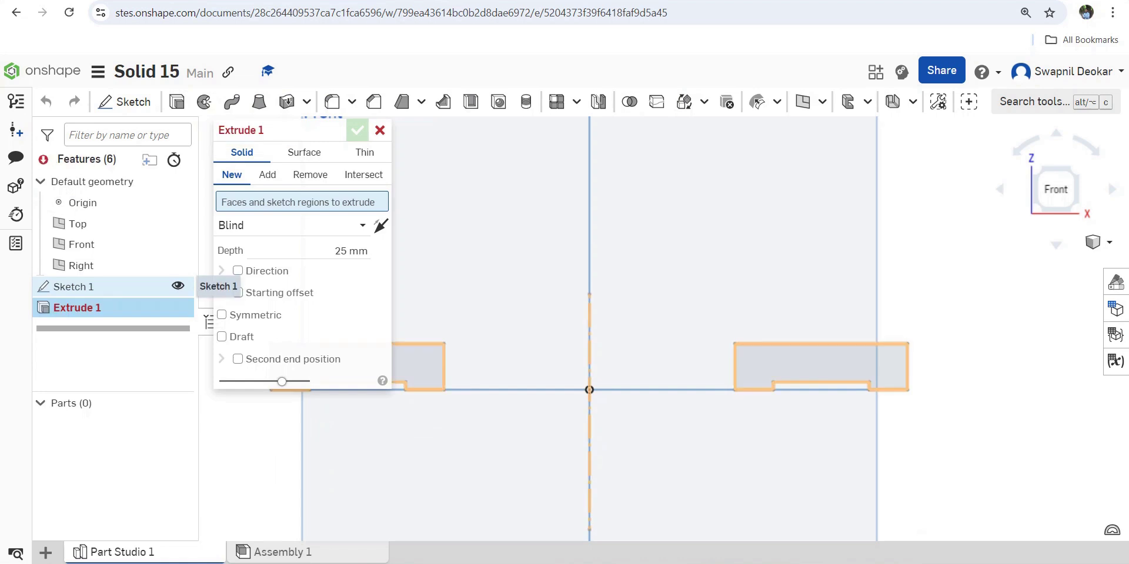
{"action": "left_click", "coordinate": [221, 329]}
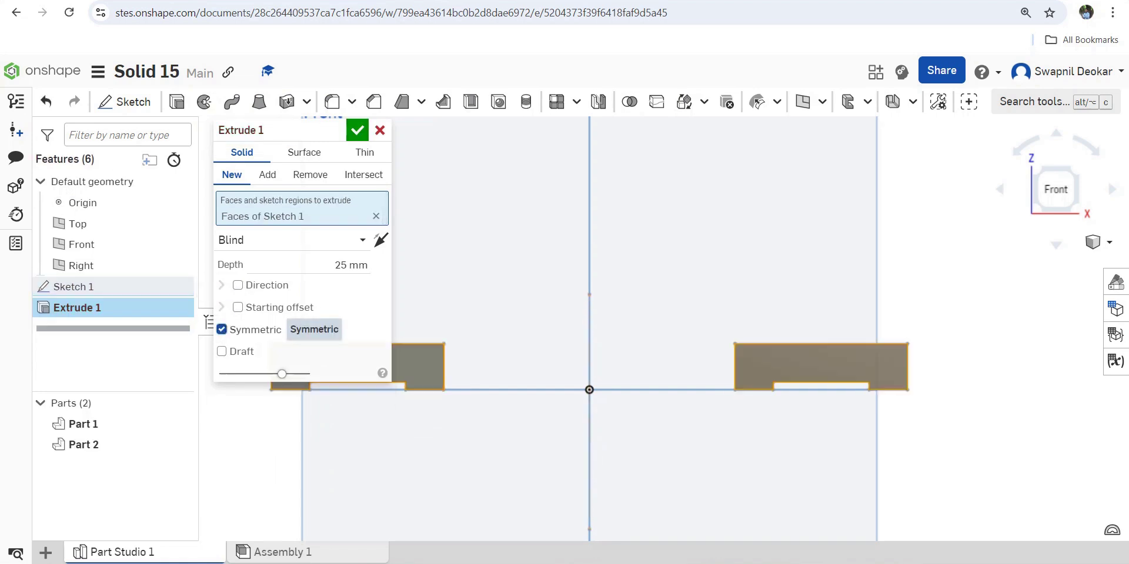
{"action": "right_click_drag", "start_coordinate": [588, 305], "coordinate": [523, 350]}
{"action": "left_click", "coordinate": [351, 265]}
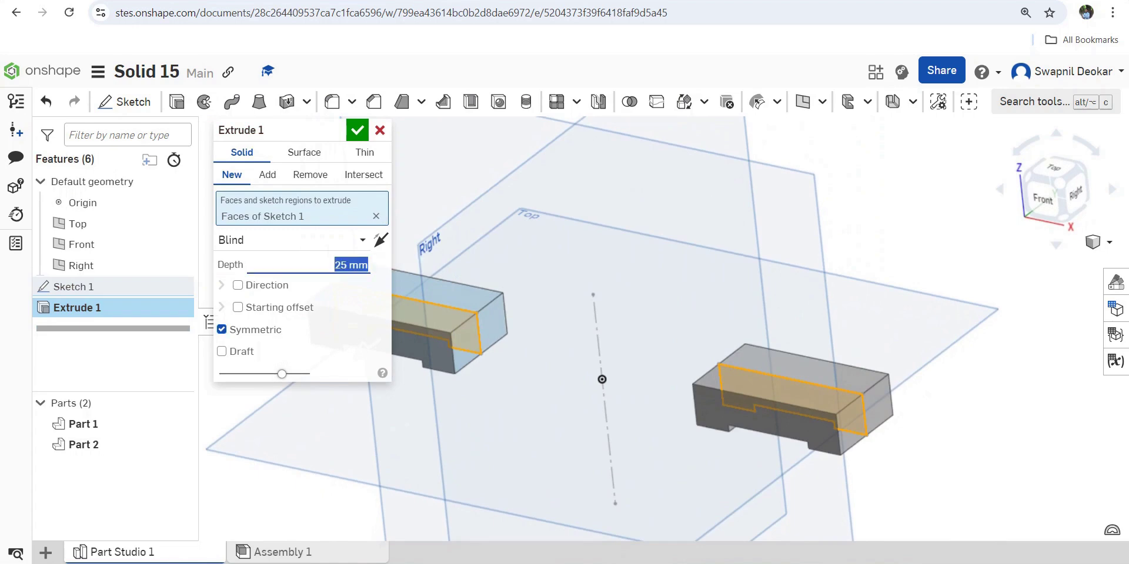
{"action": "type", "text": "71"}
{"action": "key", "text": "Return"}
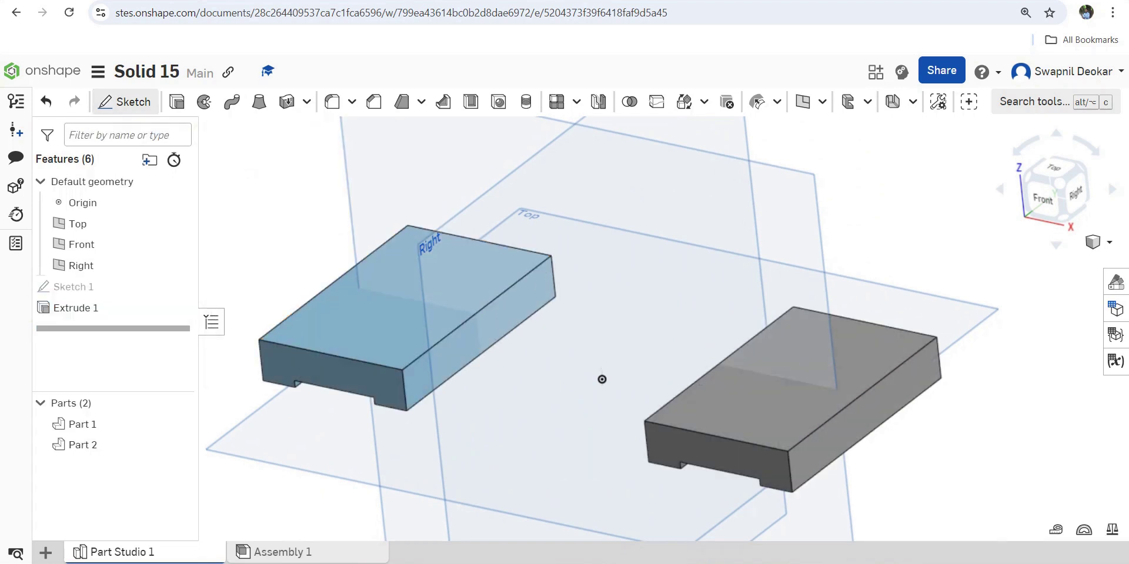
Start a sketch on the right block's top face, viewed square-on, and draw a circle about 15 mm in diameter in its upper half
{"action": "left_click", "coordinate": [125, 102]}
{"action": "left_click", "coordinate": [790, 379]}
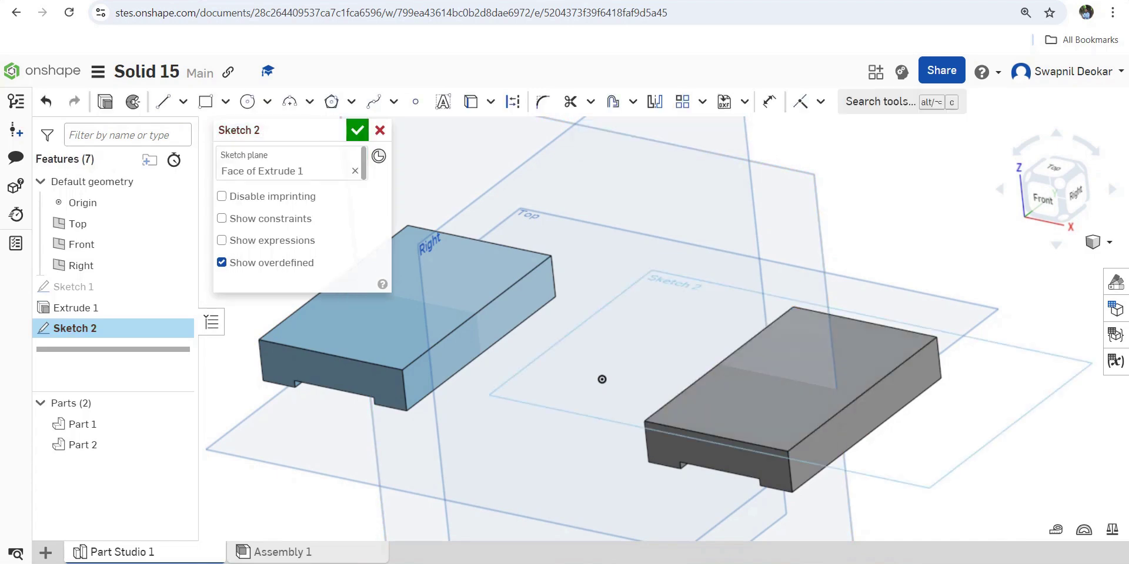
{"action": "right_click", "coordinate": [904, 347]}
{"action": "left_click", "coordinate": [992, 338]}
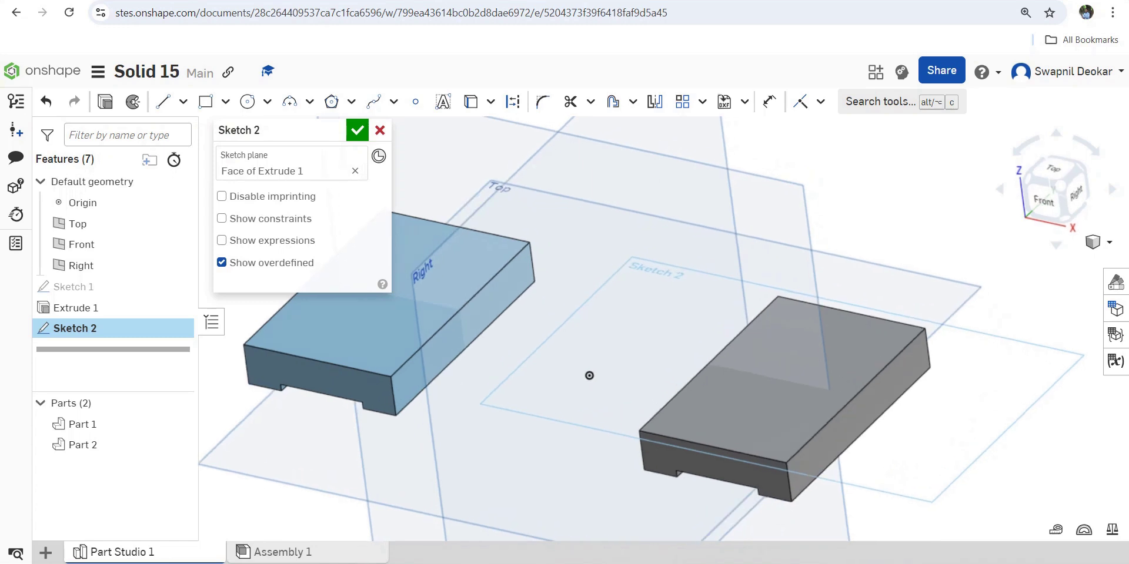
{"action": "scroll", "coordinate": [620, 381], "scroll_direction": "up", "scroll_amount": 1}
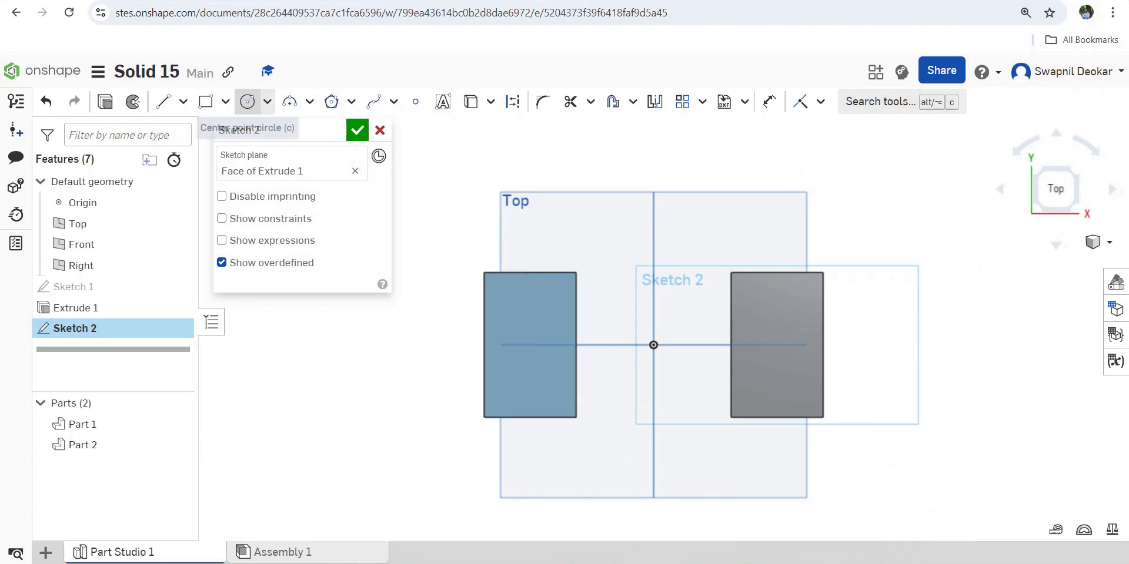
{"action": "key", "text": "c"}
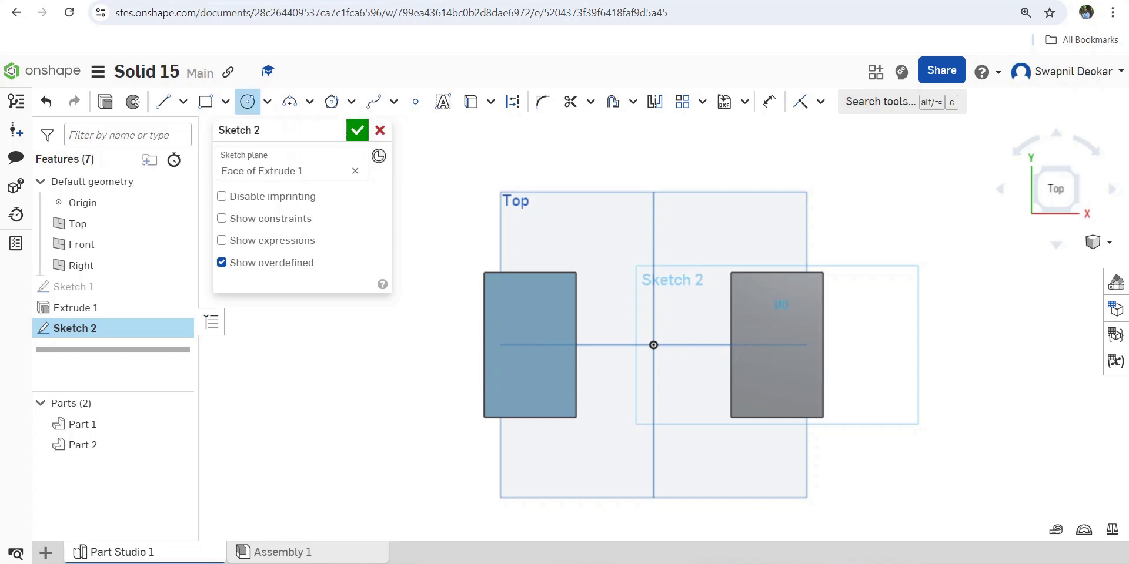
{"action": "left_click", "coordinate": [789, 310]}
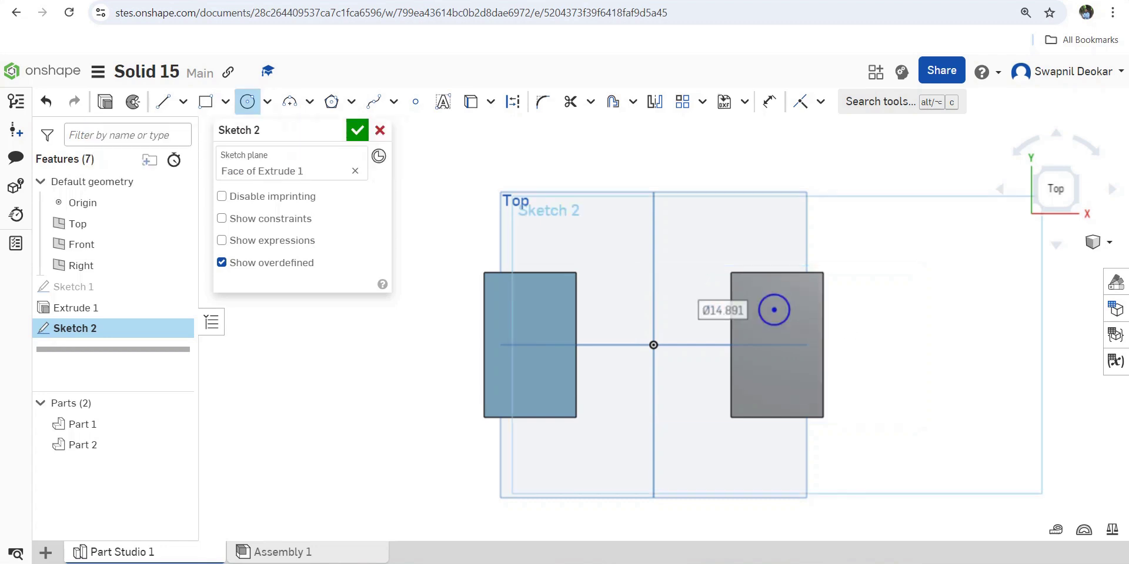
Draw a vertical construction line about 102 mm long through the origin, extending above and below it
{"action": "left_click", "coordinate": [512, 102]}
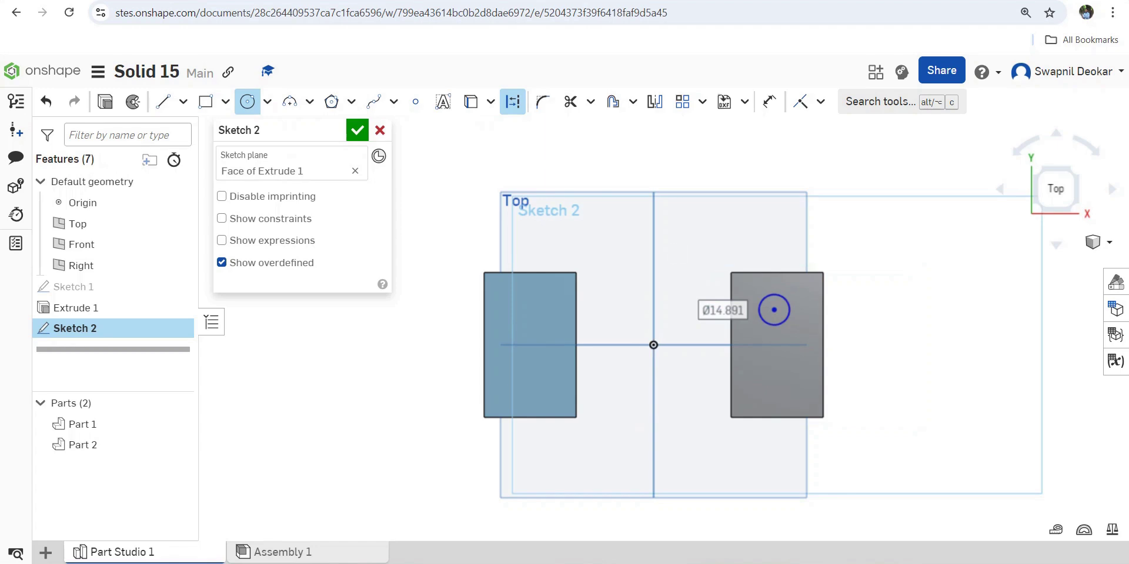
{"action": "left_click", "coordinate": [653, 346]}
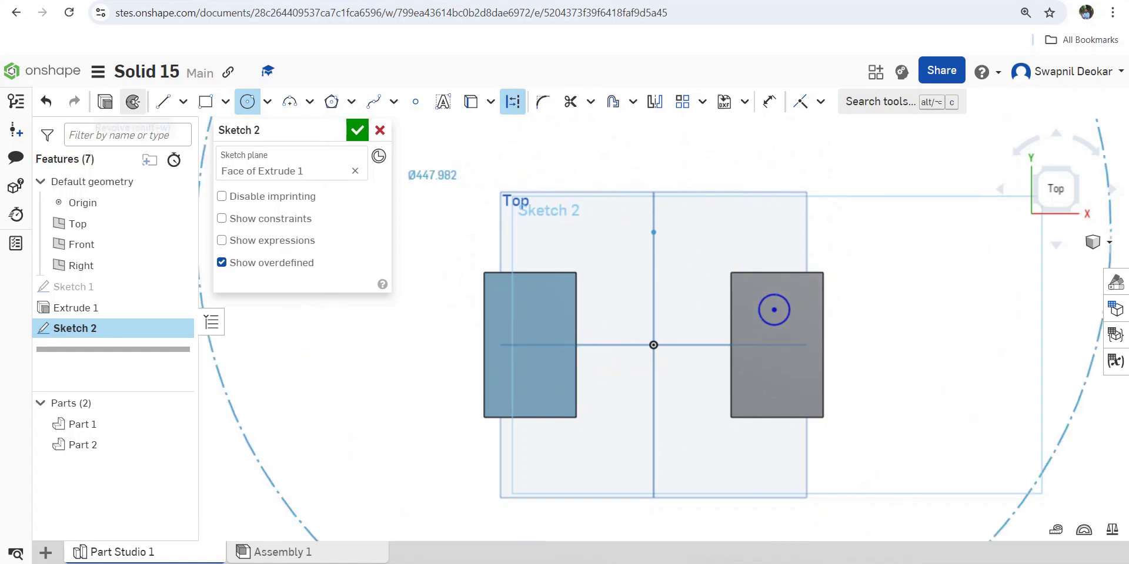
{"action": "left_click", "coordinate": [163, 102]}
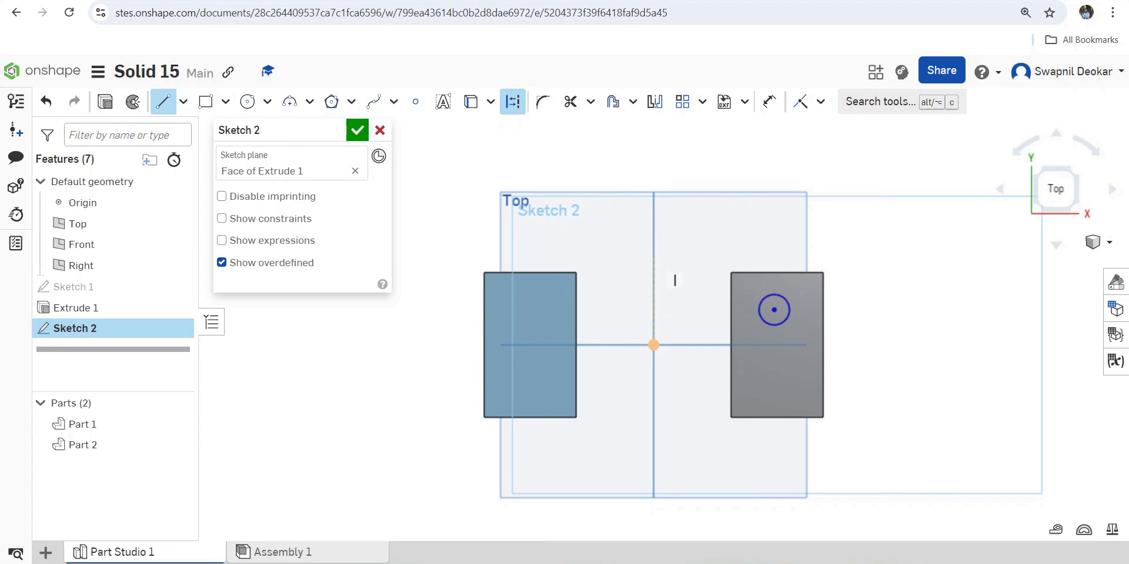
{"action": "left_click", "coordinate": [653, 259]}
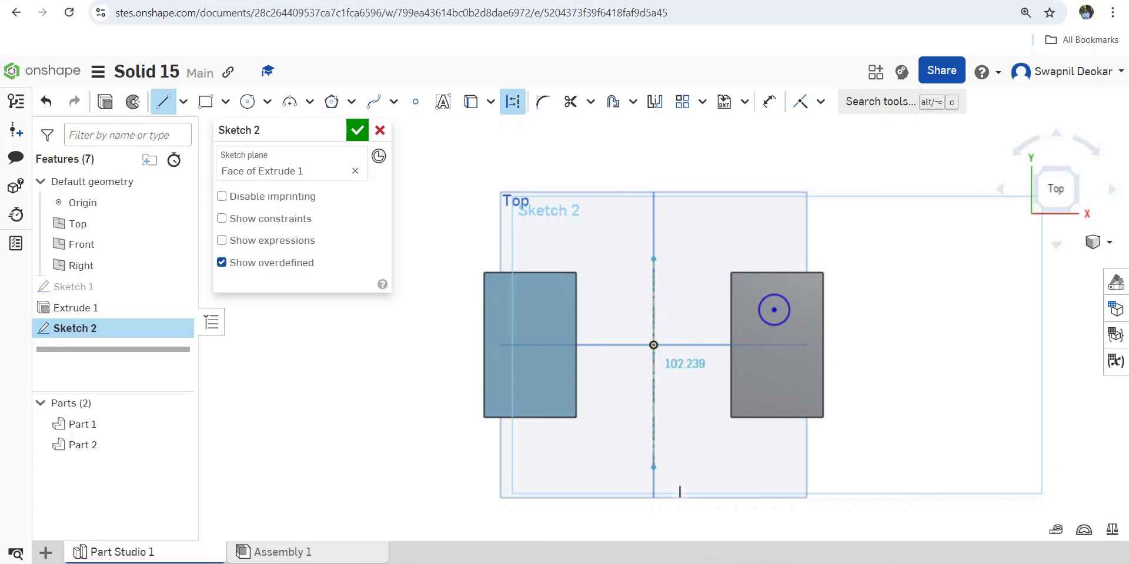
{"action": "left_click", "coordinate": [653, 467]}
{"action": "key", "text": "Escape"}
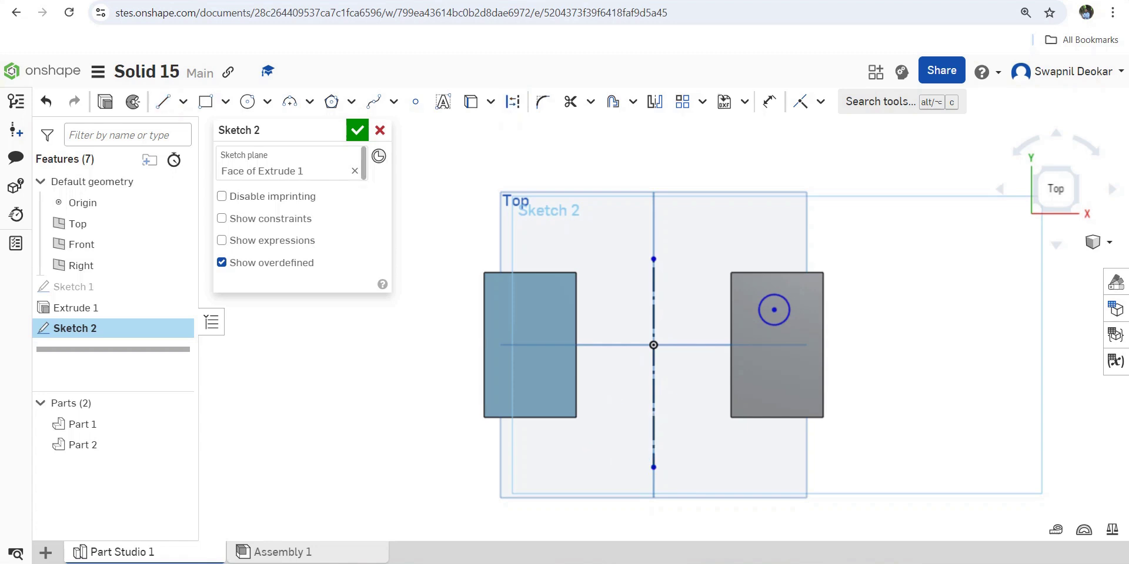
Draw a horizontal construction line about 64 mm long through the origin, between the two blocks
{"action": "left_click", "coordinate": [163, 102]}
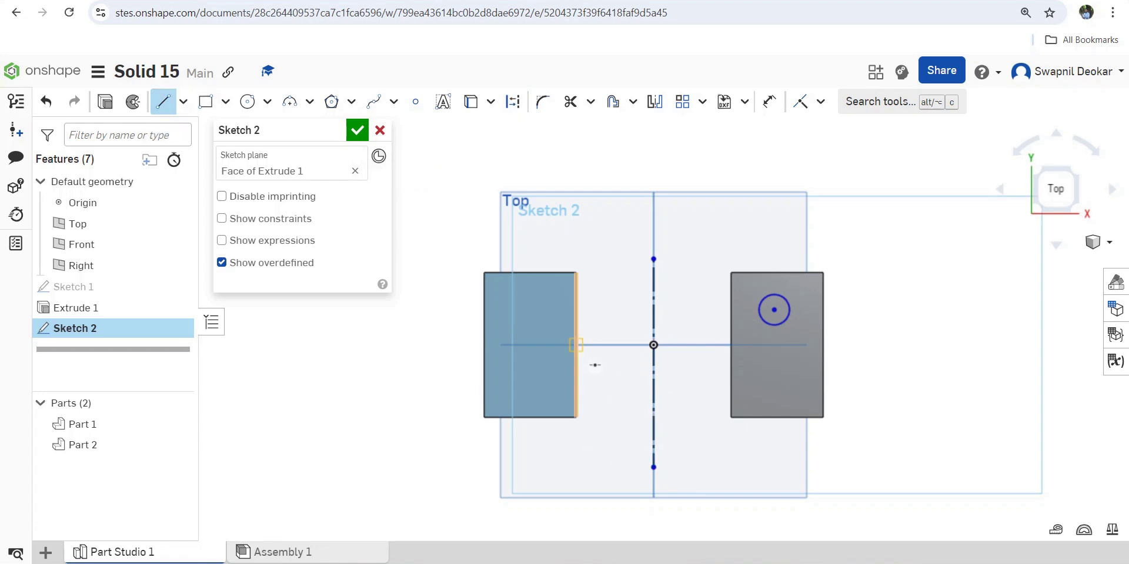
{"action": "left_click", "coordinate": [512, 102]}
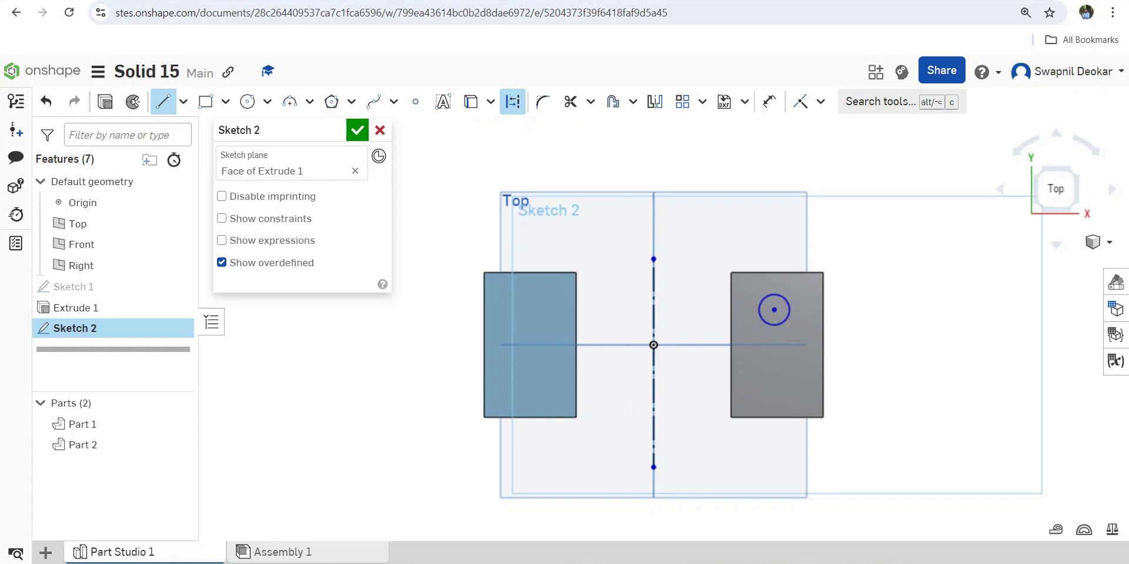
{"action": "left_click", "coordinate": [587, 345]}
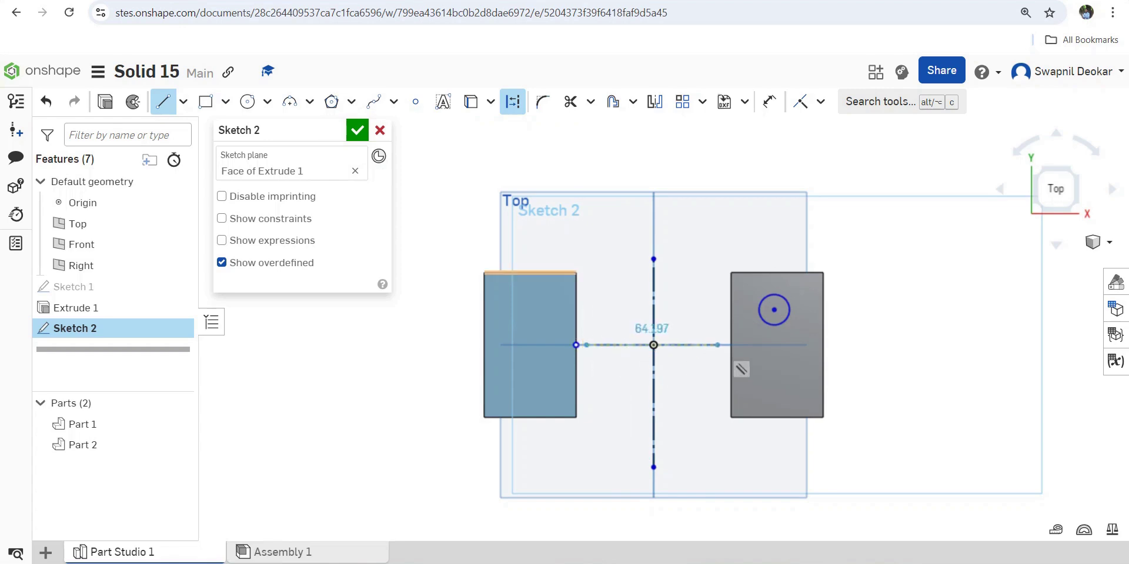
{"action": "left_click", "coordinate": [717, 345]}
{"action": "key", "text": "Escape"}
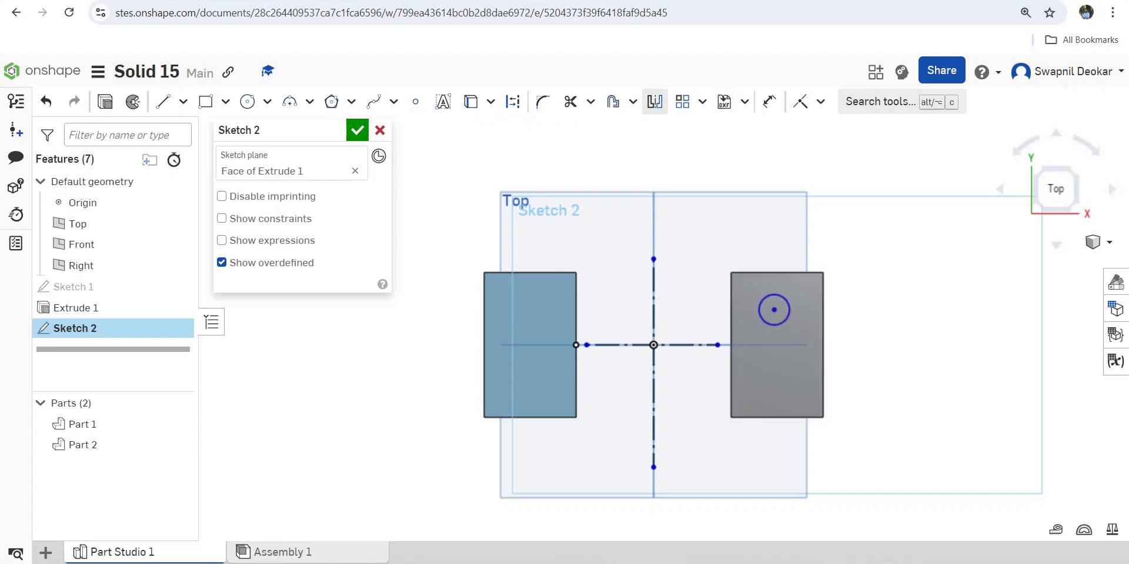
Dimension the circle's diameter as 12 mm, checking the hole size on the reference drawing slide in PowerPoint
{"action": "left_click", "coordinate": [769, 102]}
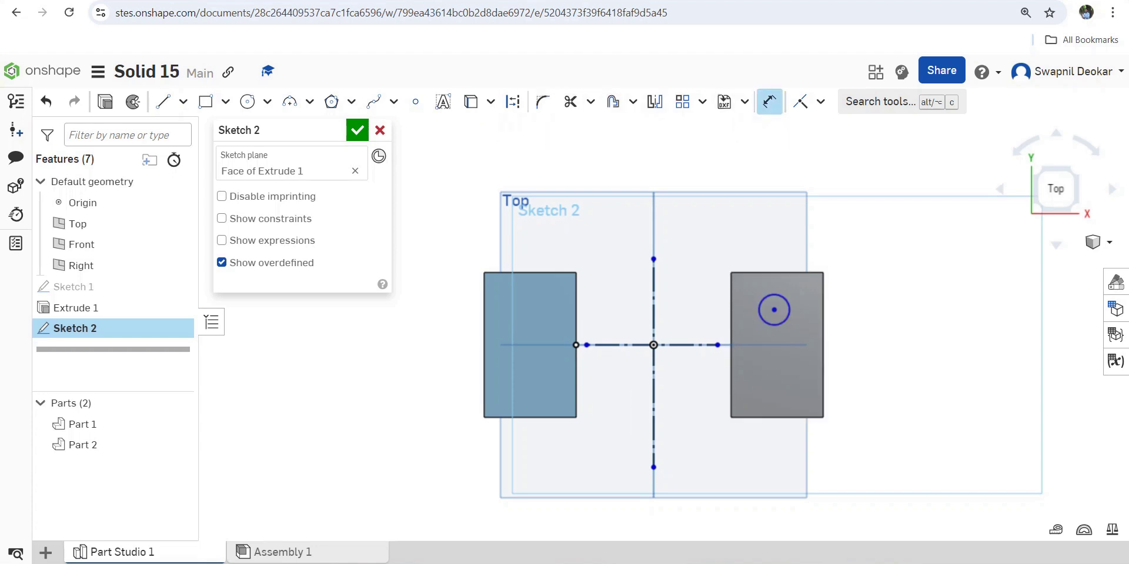
{"action": "left_click", "coordinate": [787, 300]}
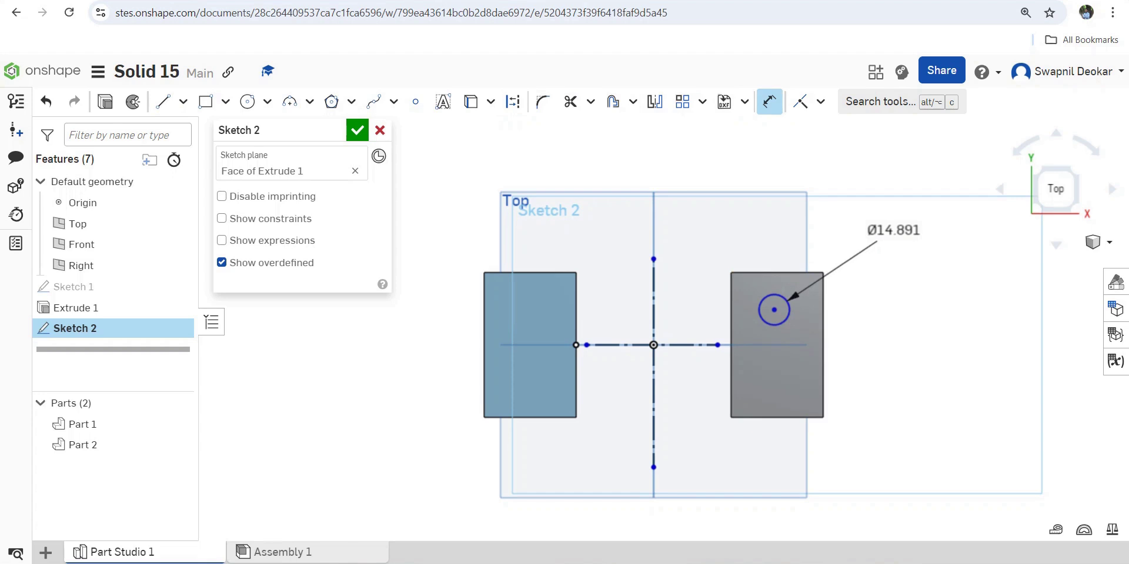
{"action": "left_click", "coordinate": [893, 230]}
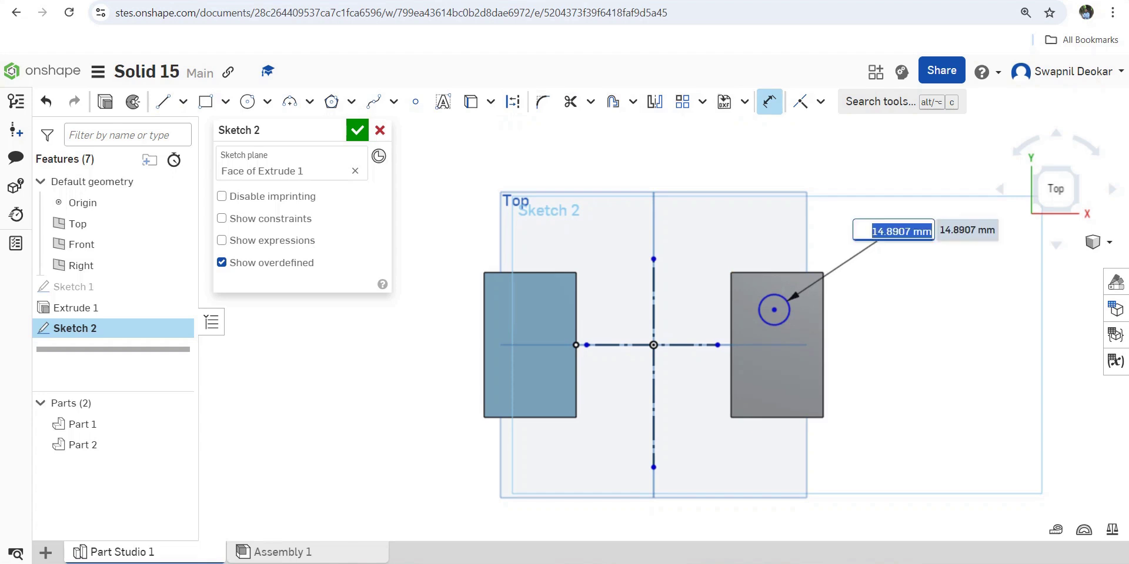
{"action": "key", "text": "alt+Tab"}
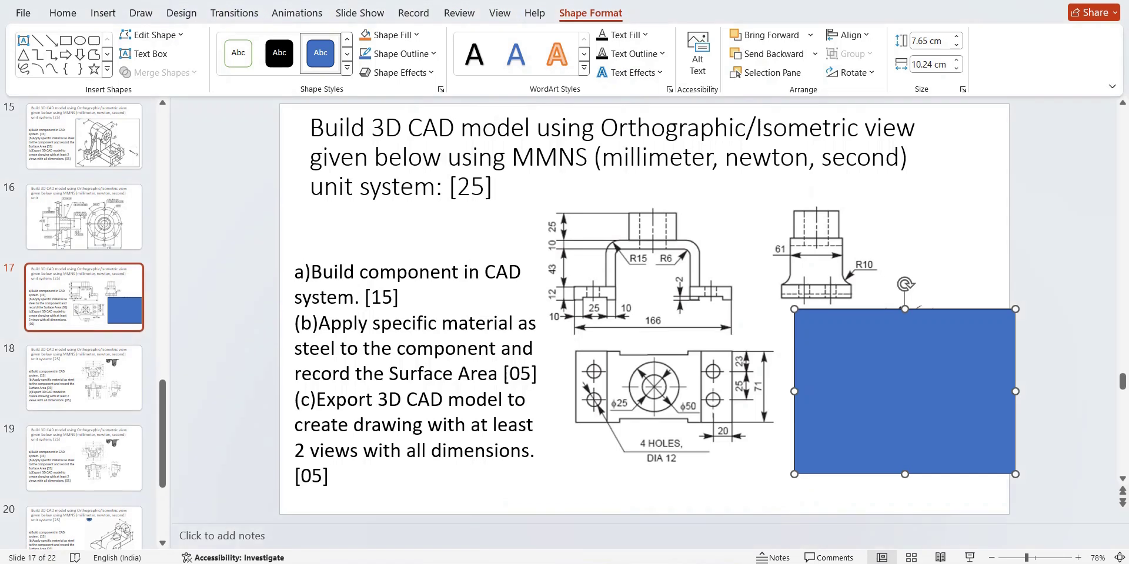
{"action": "key", "text": "alt+Tab"}
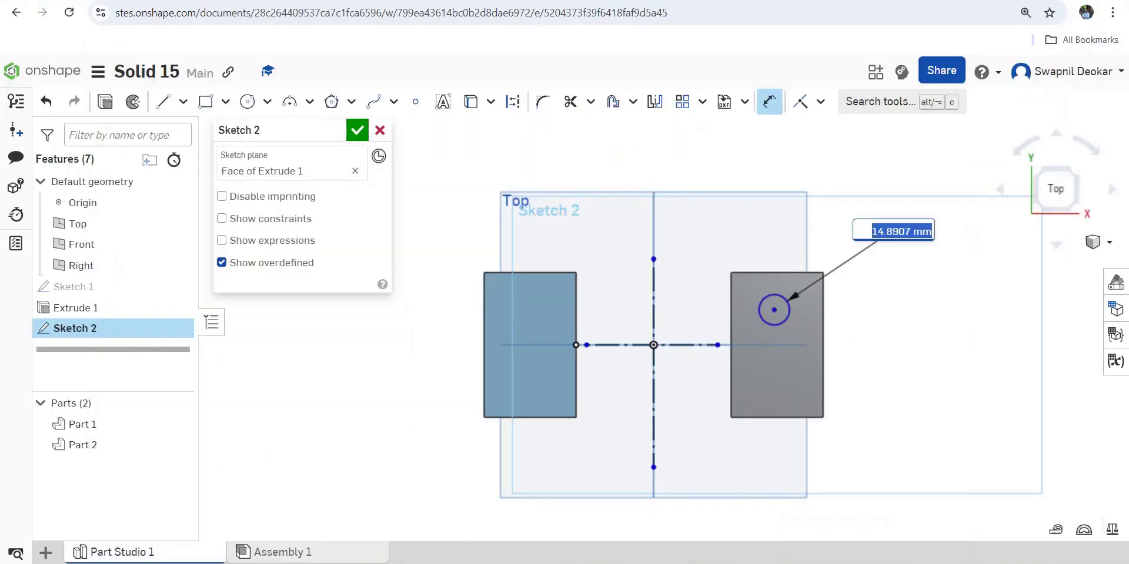
{"action": "type", "text": "12"}
{"action": "key", "text": "Return"}
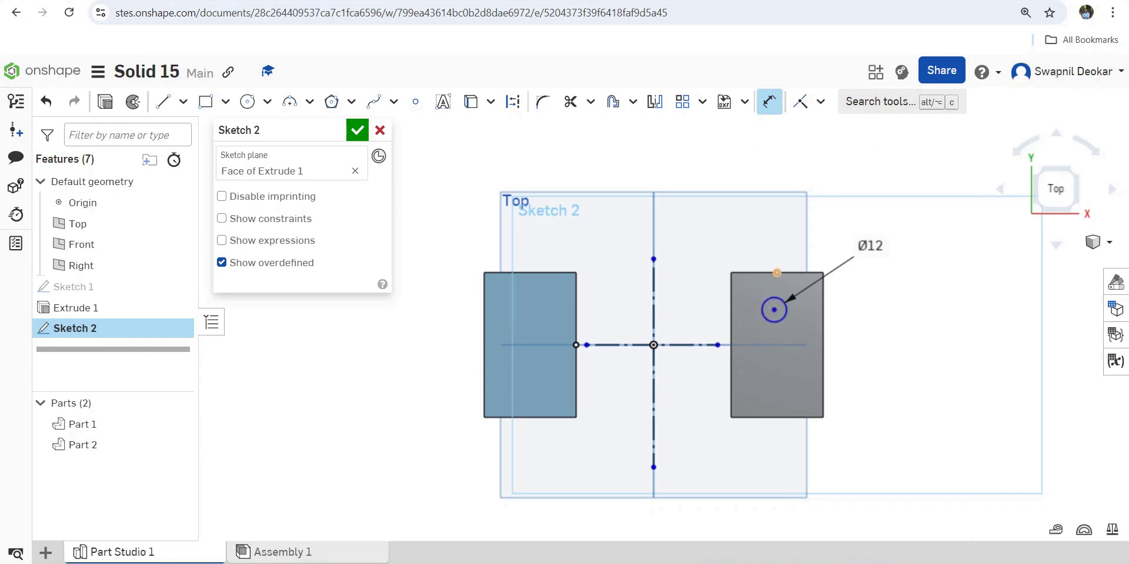
Dimension the vertical distance from the right block's upper edge to the circle's center as 23 mm
{"action": "left_click", "coordinate": [777, 273]}
{"action": "left_click", "coordinate": [774, 309]}
{"action": "left_click", "coordinate": [874, 300]}
{"action": "type", "text": "23"}
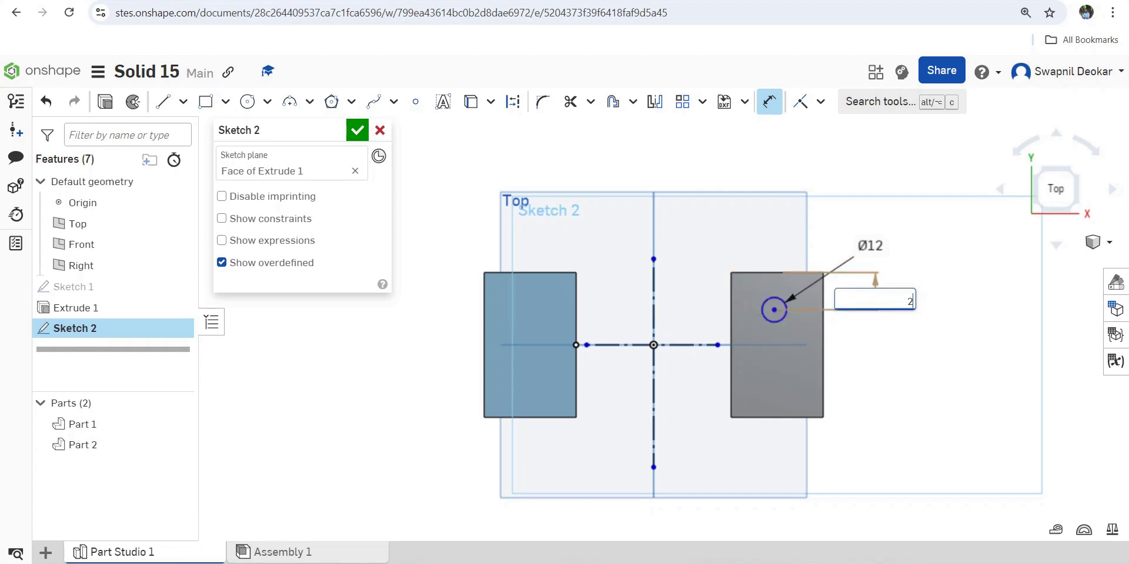
{"action": "key", "text": "Return"}
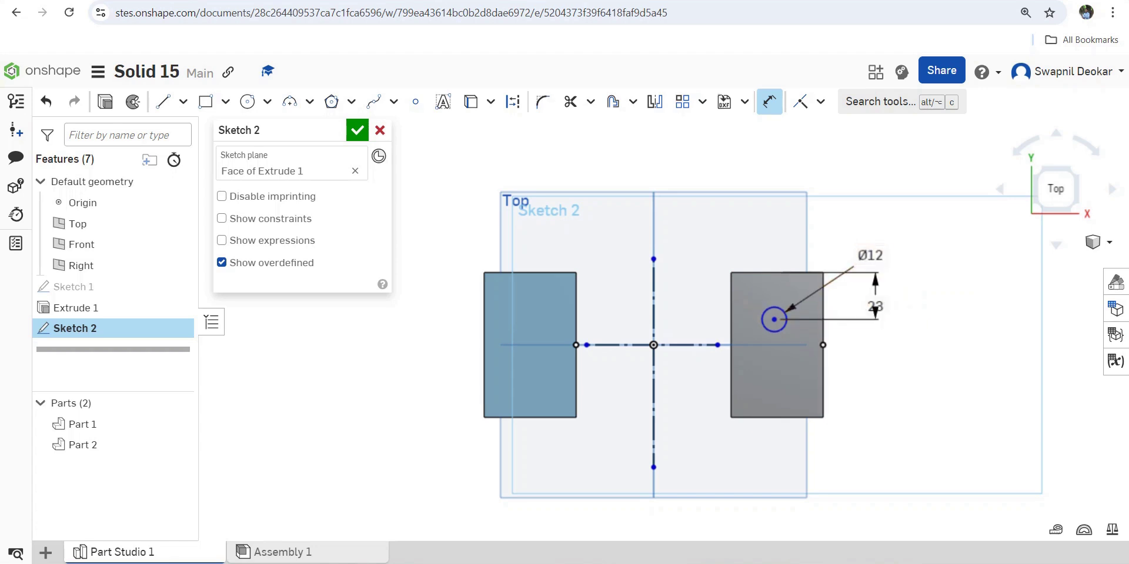
Dimension the horizontal distance from the right block's outer edge to the circle's center as 20 mm
{"action": "left_click", "coordinate": [822, 335]}
{"action": "left_click", "coordinate": [773, 320]}
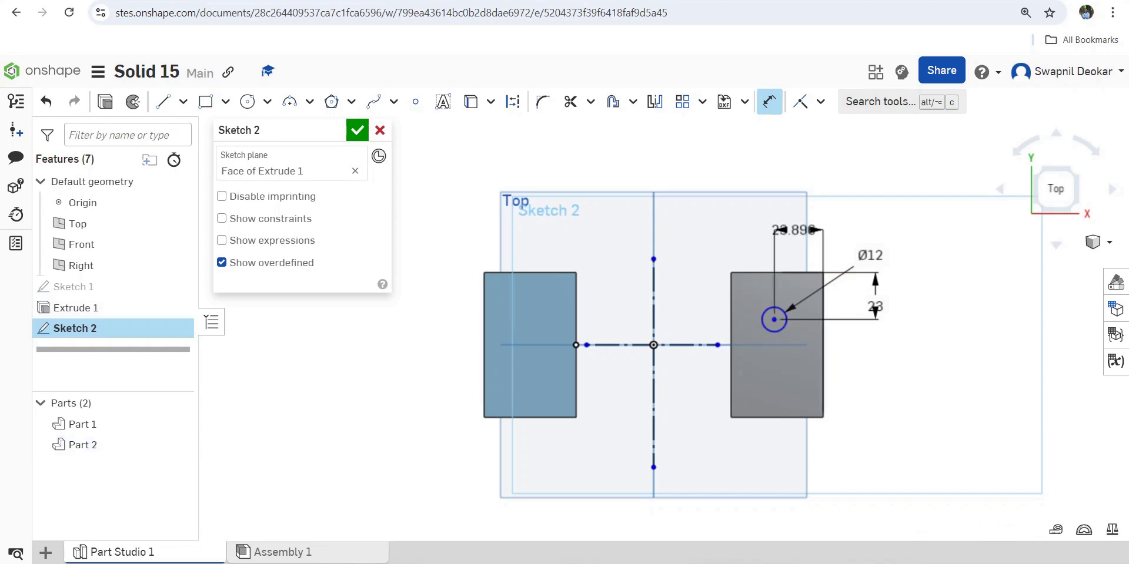
{"action": "left_click", "coordinate": [798, 232]}
{"action": "type", "text": "20"}
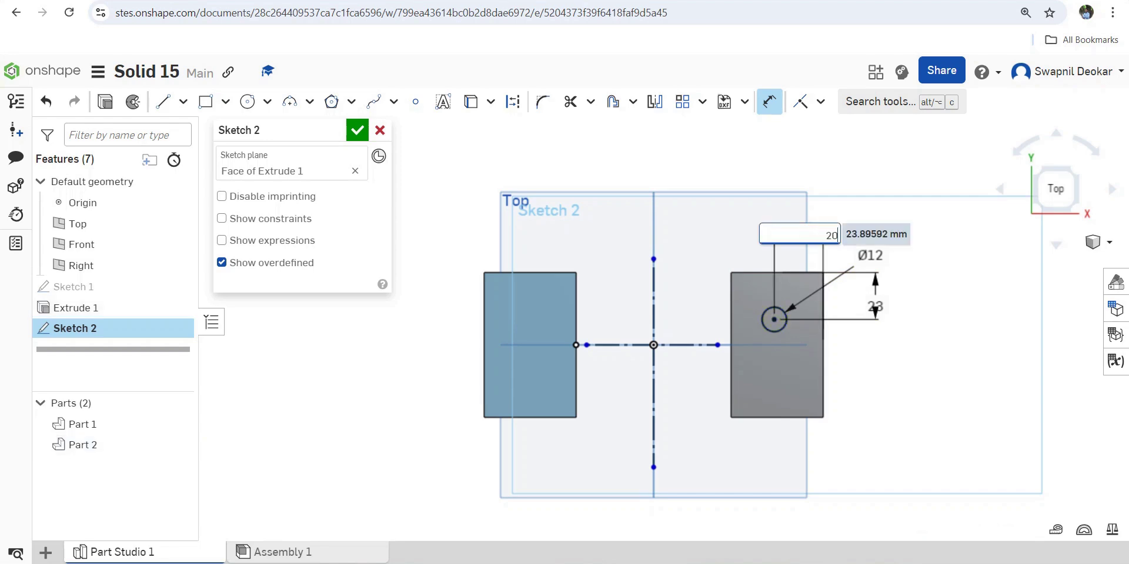
{"action": "key", "text": "Return"}
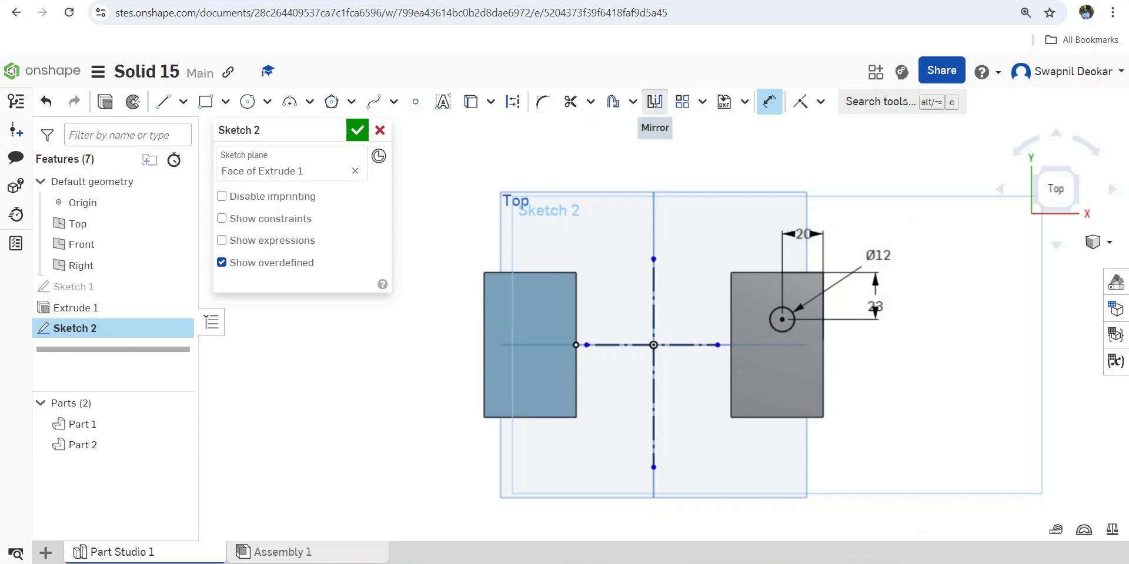
Mirror the 12 mm circle about the horizontal construction line to place a second one on the right block
{"action": "left_click", "coordinate": [654, 102]}
{"action": "left_click", "coordinate": [685, 345]}
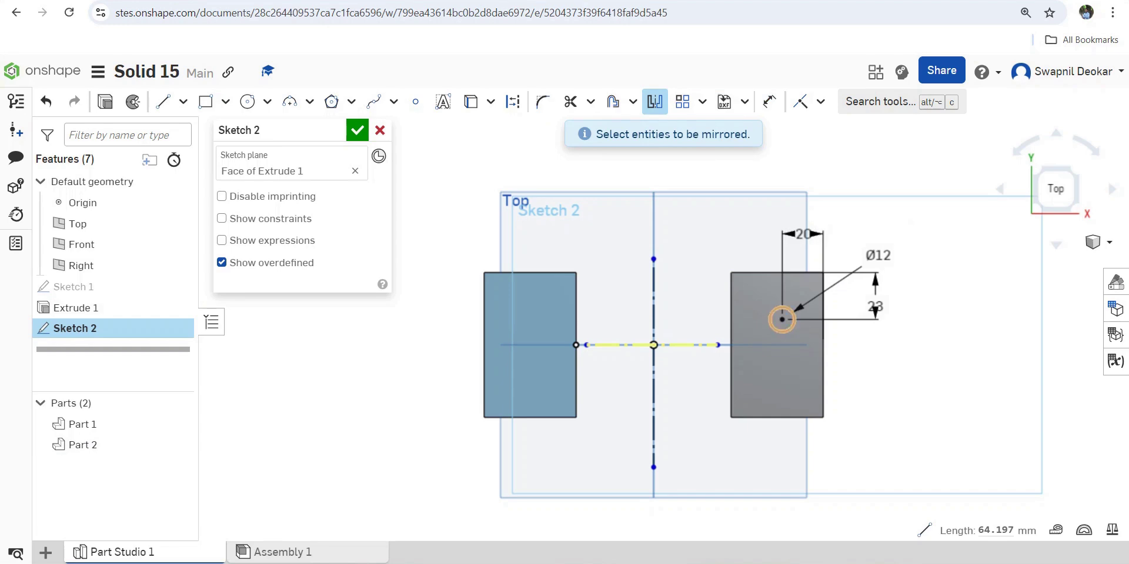
{"action": "left_click", "coordinate": [792, 318]}
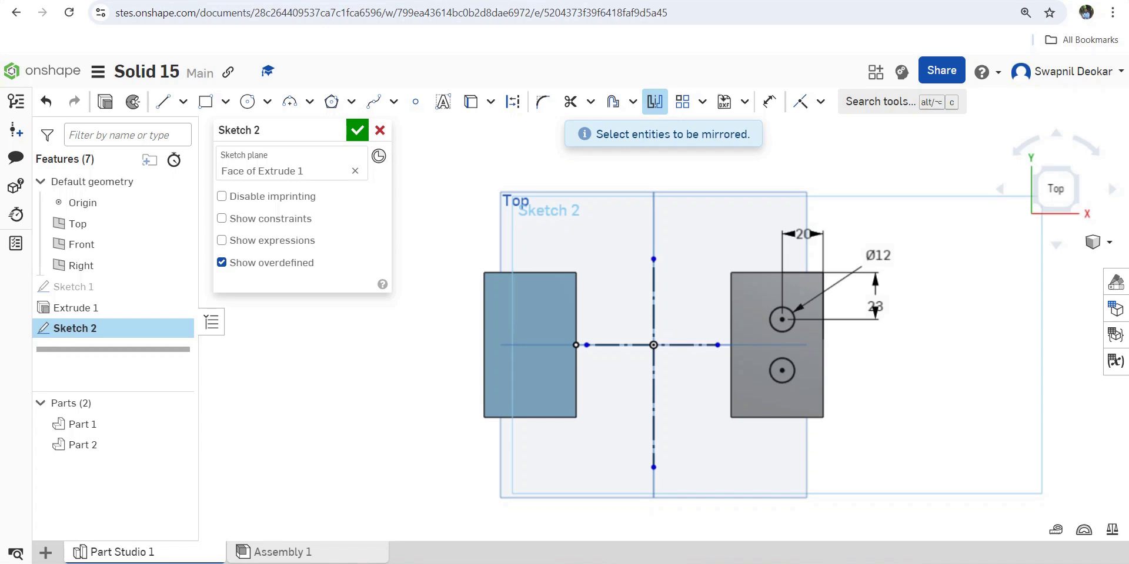
Mirror both 12 mm circles about the vertical construction line onto the left block and finish the sketch
{"action": "left_click", "coordinate": [654, 102]}
{"action": "left_click", "coordinate": [654, 102]}
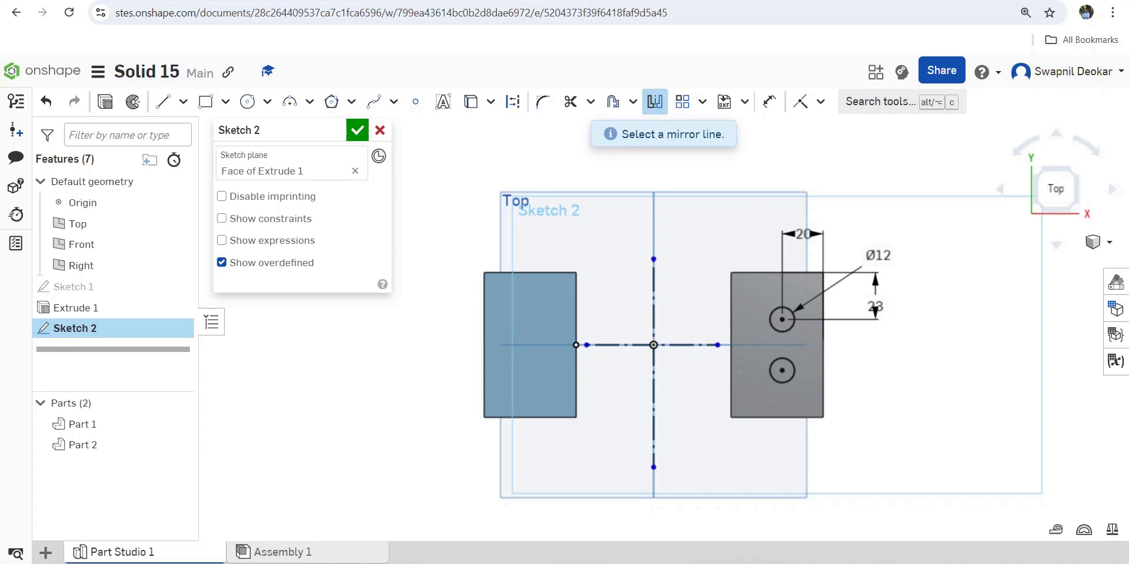
{"action": "left_click", "coordinate": [653, 312]}
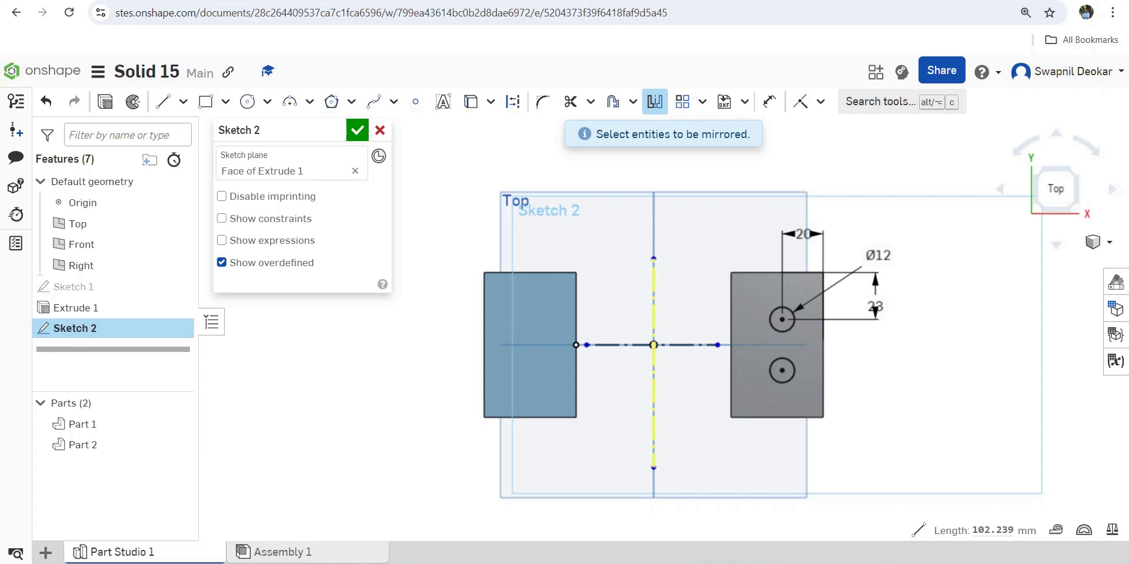
{"action": "left_click_drag", "start_coordinate": [761, 285], "coordinate": [817, 420]}
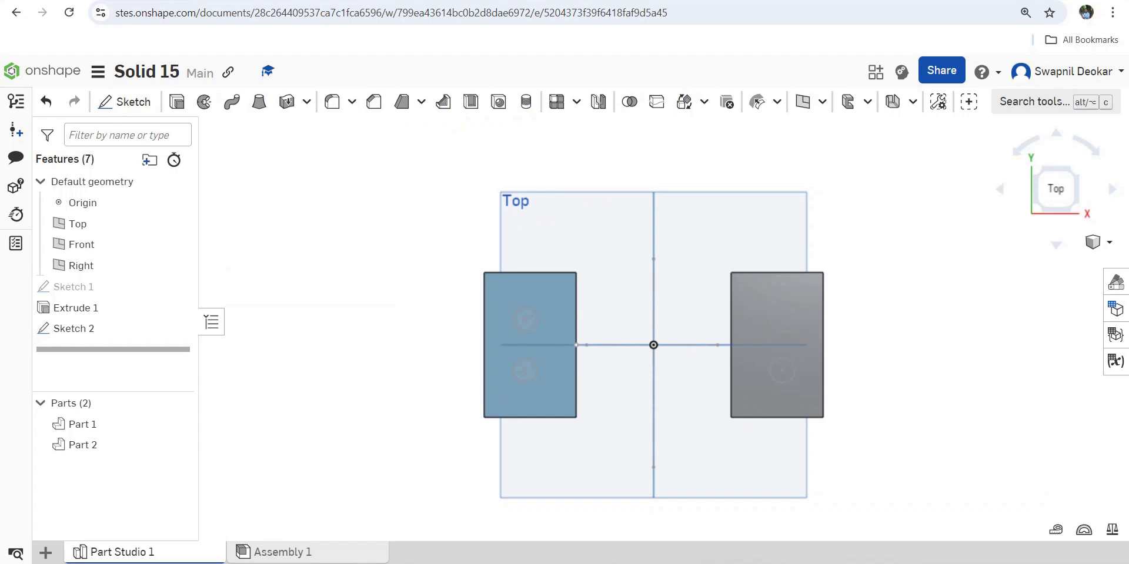
Extrude the four hole circles of Sketch 2 as a 25 mm blind Remove cut down through the blocks
{"action": "left_click", "coordinate": [176, 102]}
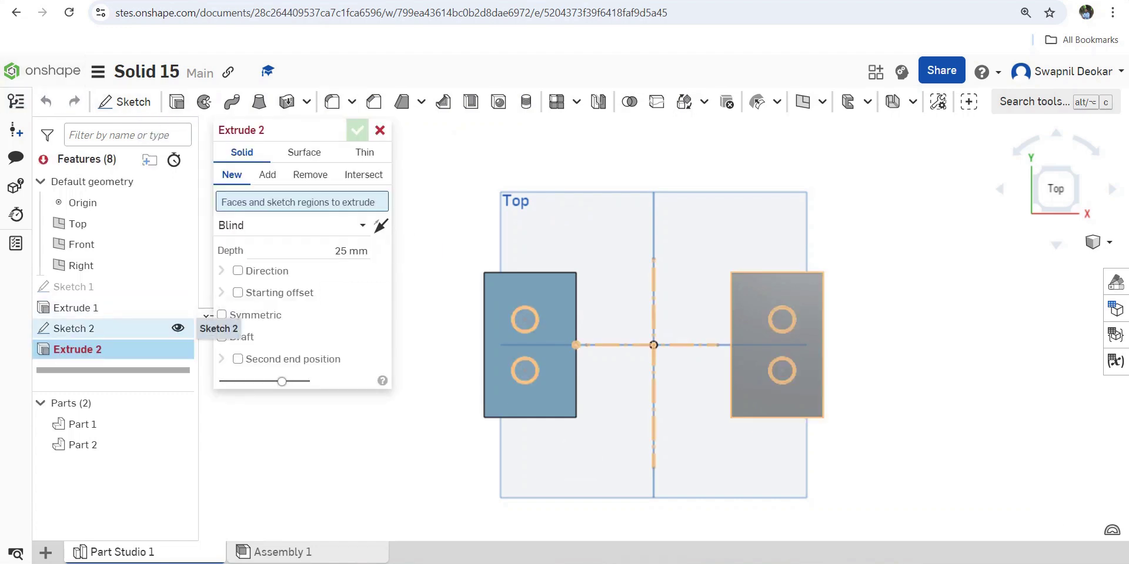
{"action": "left_click", "coordinate": [88, 328]}
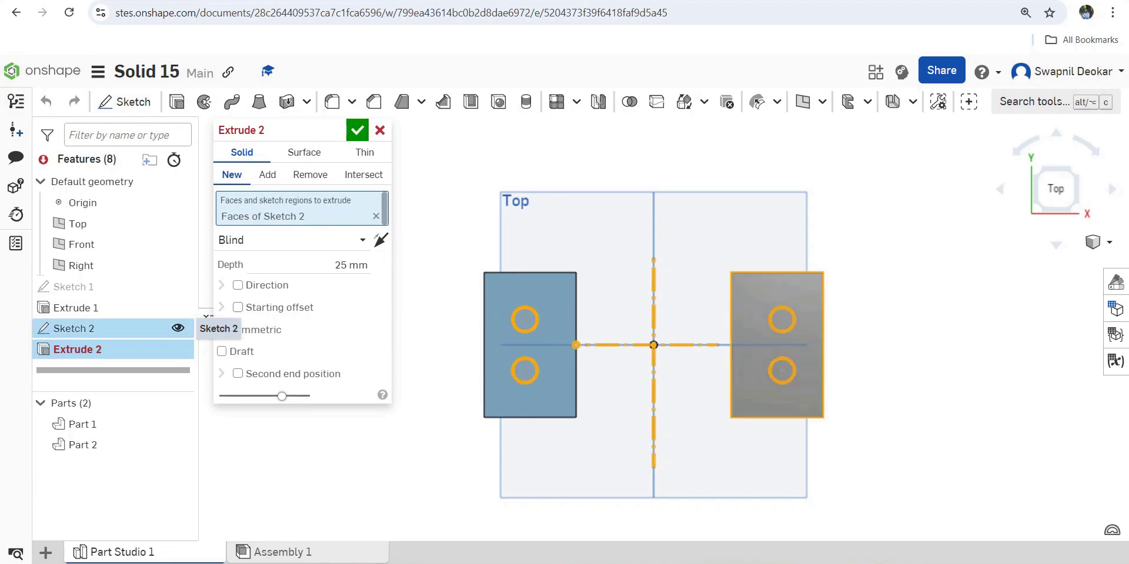
{"action": "left_click", "coordinate": [310, 175]}
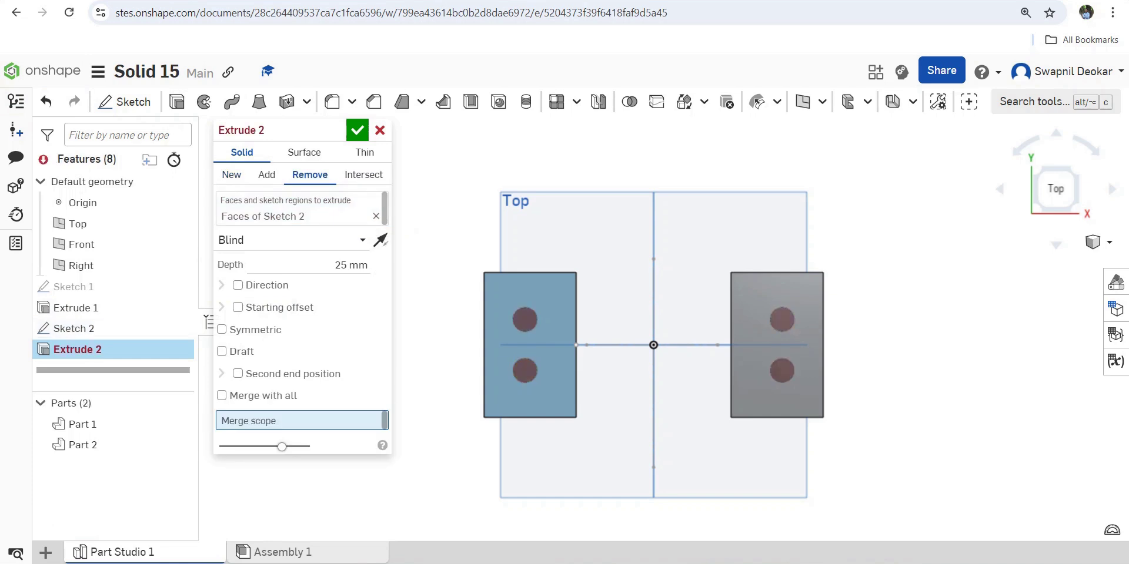
{"action": "right_click_drag", "start_coordinate": [654, 411], "coordinate": [653, 282]}
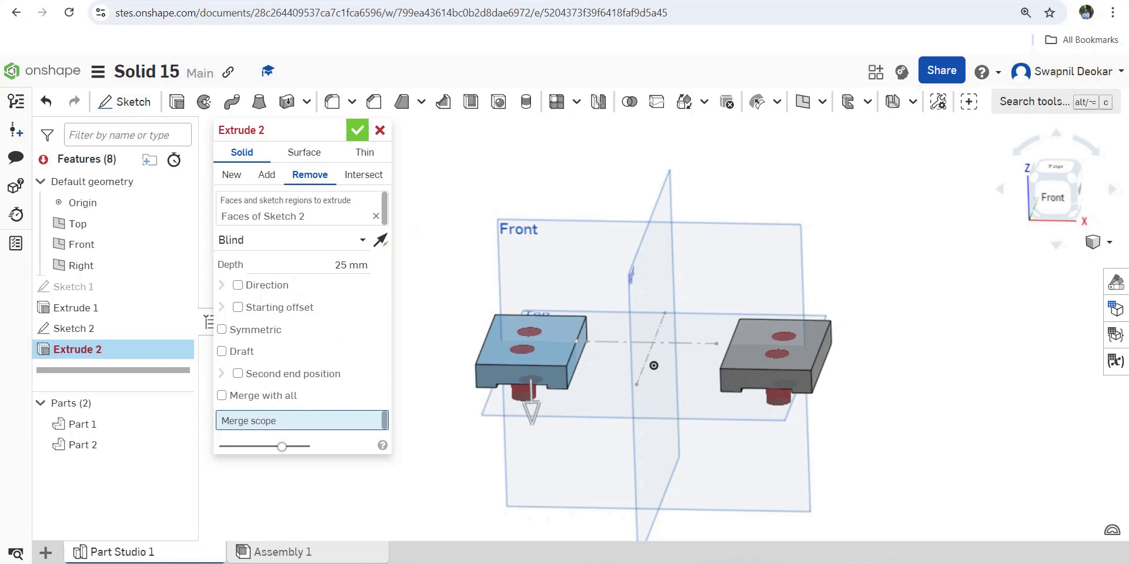
{"action": "left_click", "coordinate": [357, 129]}
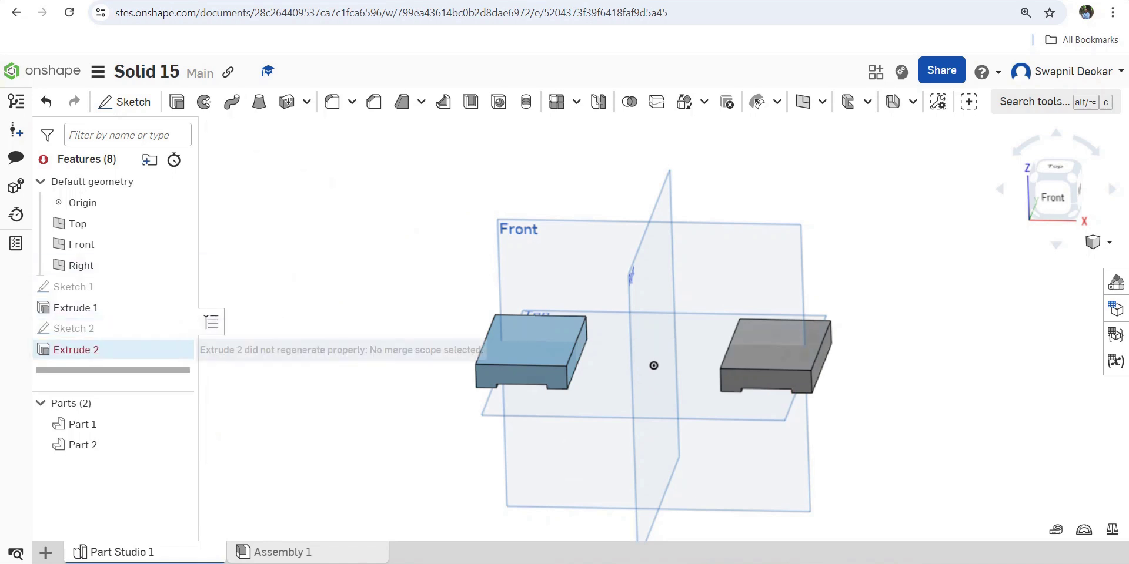
Edit the hole cut to merge with all parts so it applies to both blocks
{"action": "double_click", "coordinate": [76, 350]}
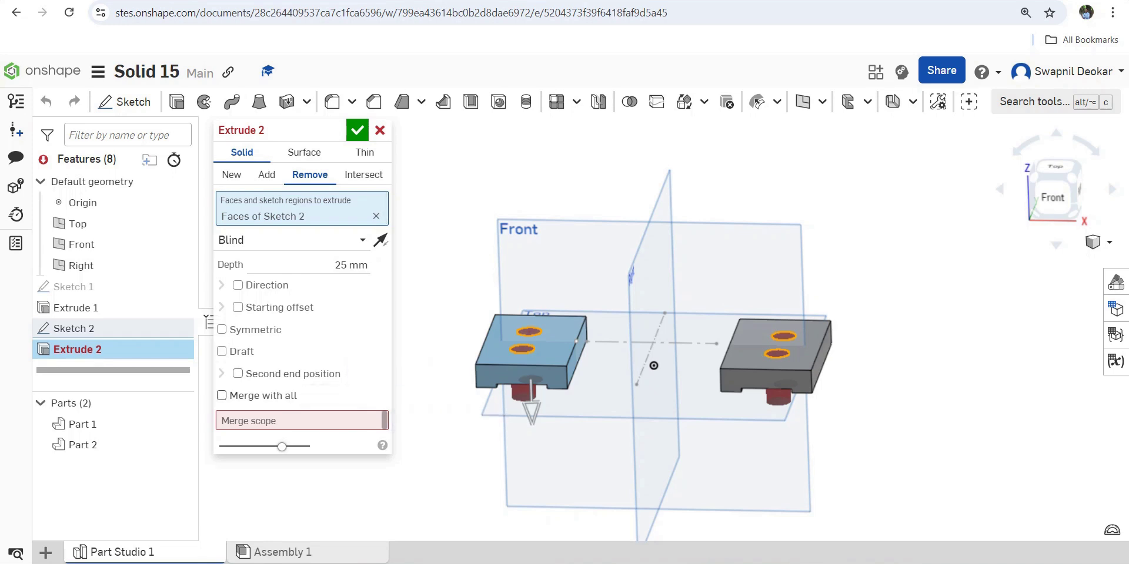
{"action": "left_click", "coordinate": [221, 395]}
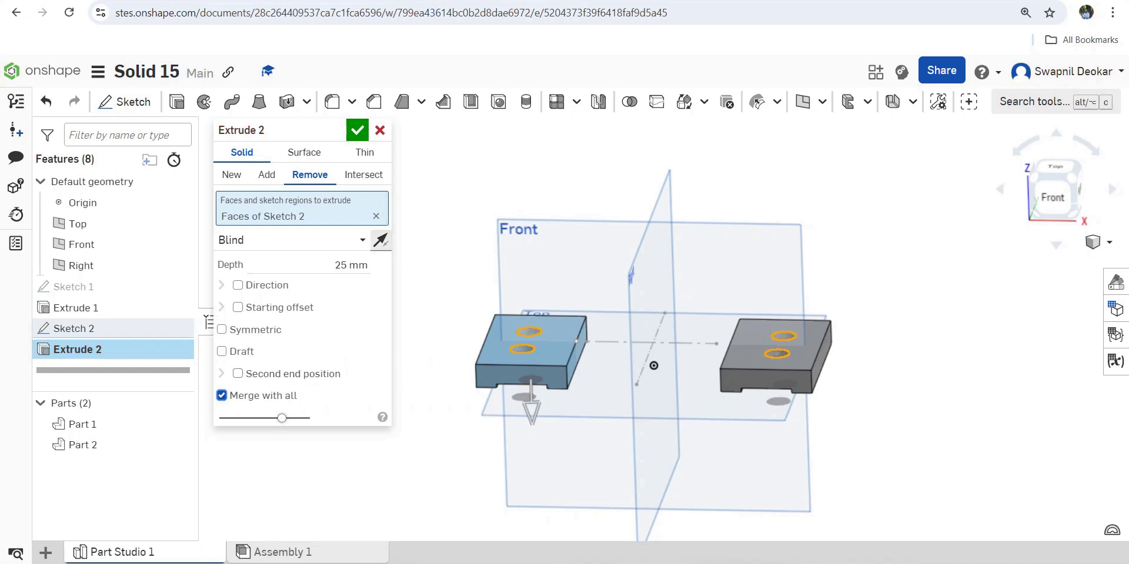
{"action": "key", "text": "Return"}
{"action": "right_click_drag", "start_coordinate": [574, 353], "coordinate": [581, 438]}
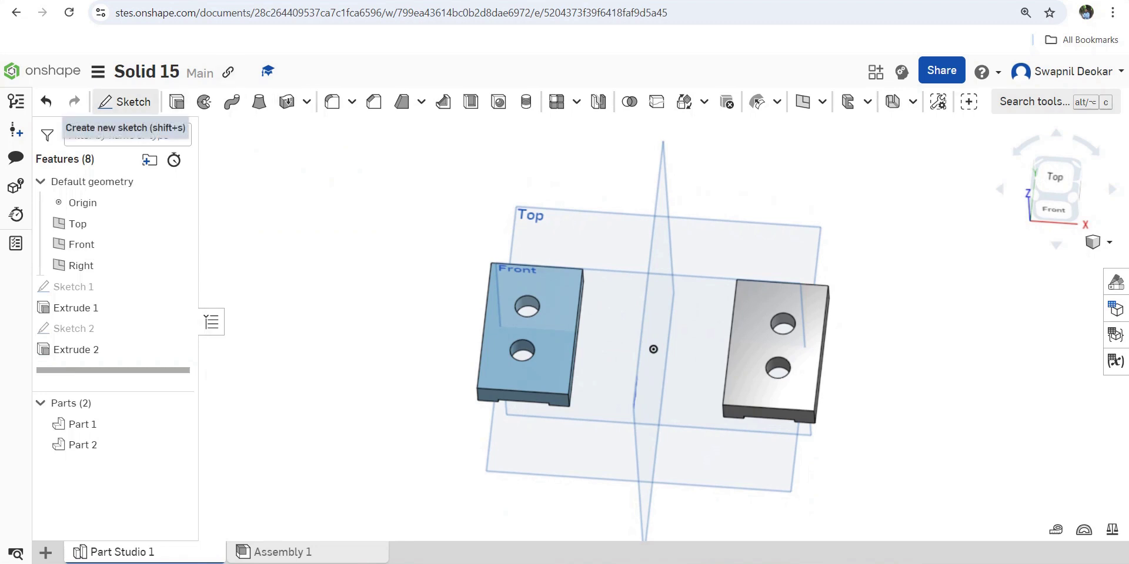
Start a new sketch on the Front plane and orient the view normal to it
{"action": "left_click", "coordinate": [124, 101]}
{"action": "mouse_move", "coordinate": [588, 365]}
{"action": "right_mouse_down"}
{"action": "mouse_move", "coordinate": [585, 309]}
{"action": "mouse_move", "coordinate": [462, 303]}
{"action": "mouse_move", "coordinate": [532, 276]}
{"action": "right_mouse_up"}
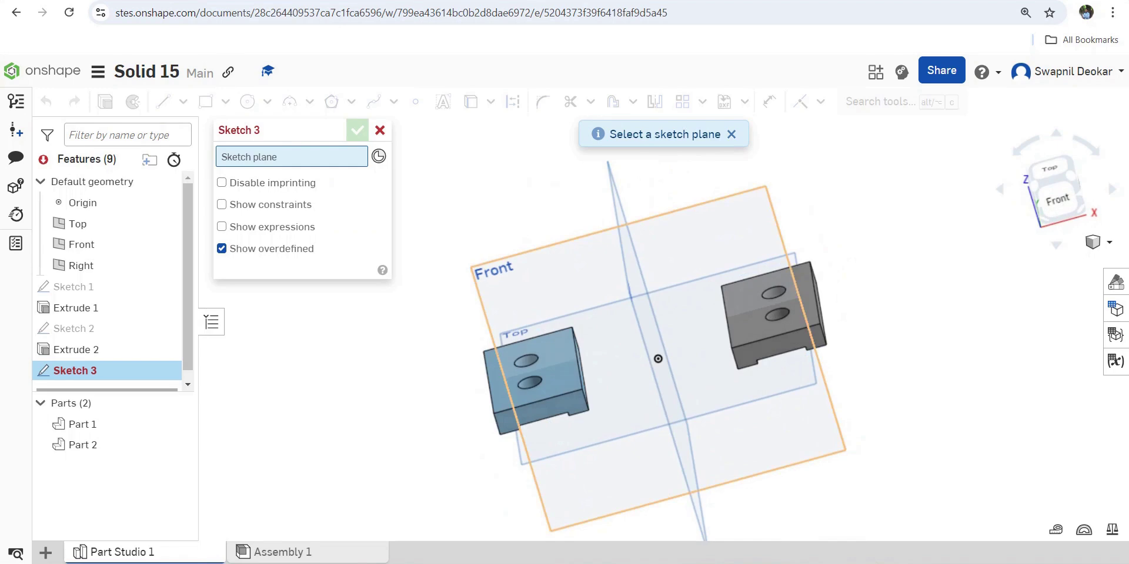
{"action": "left_click", "coordinate": [534, 266]}
{"action": "right_click", "coordinate": [534, 267]}
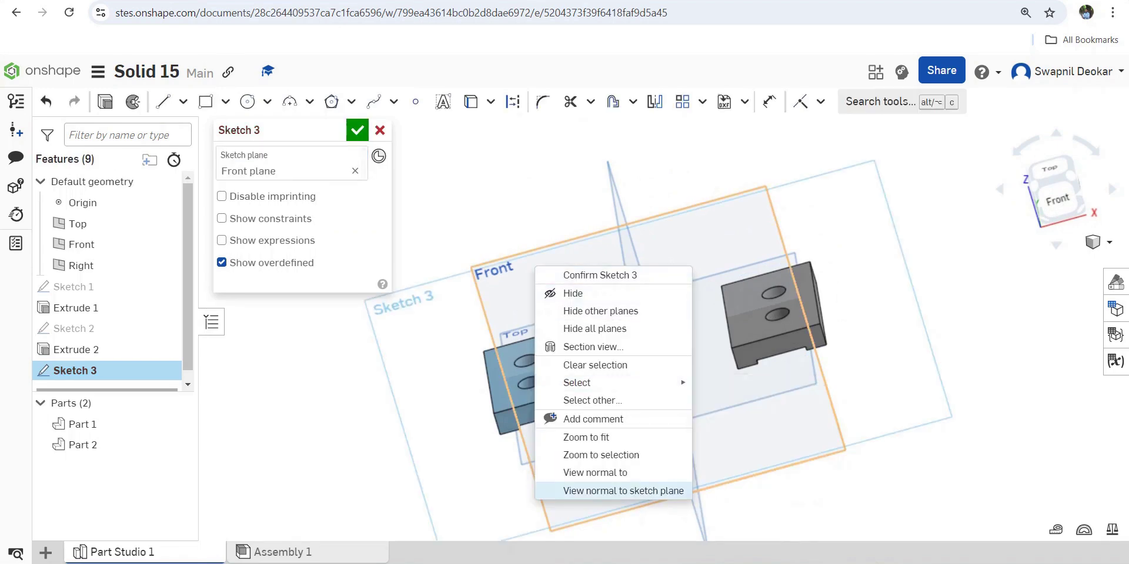
{"action": "left_click", "coordinate": [623, 491]}
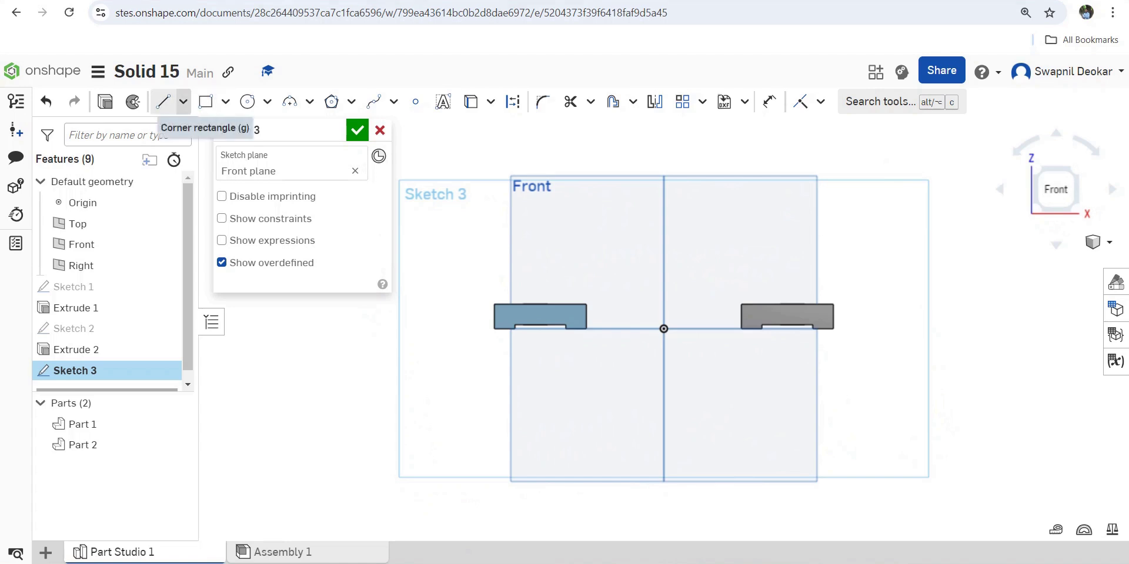
Sketch two nested corner rectangles standing on the blocks' upper edges, the outer about 109 × 55 mm and the inner about 84 × 44 mm
{"action": "left_click", "coordinate": [163, 101]}
{"action": "left_click", "coordinate": [205, 101]}
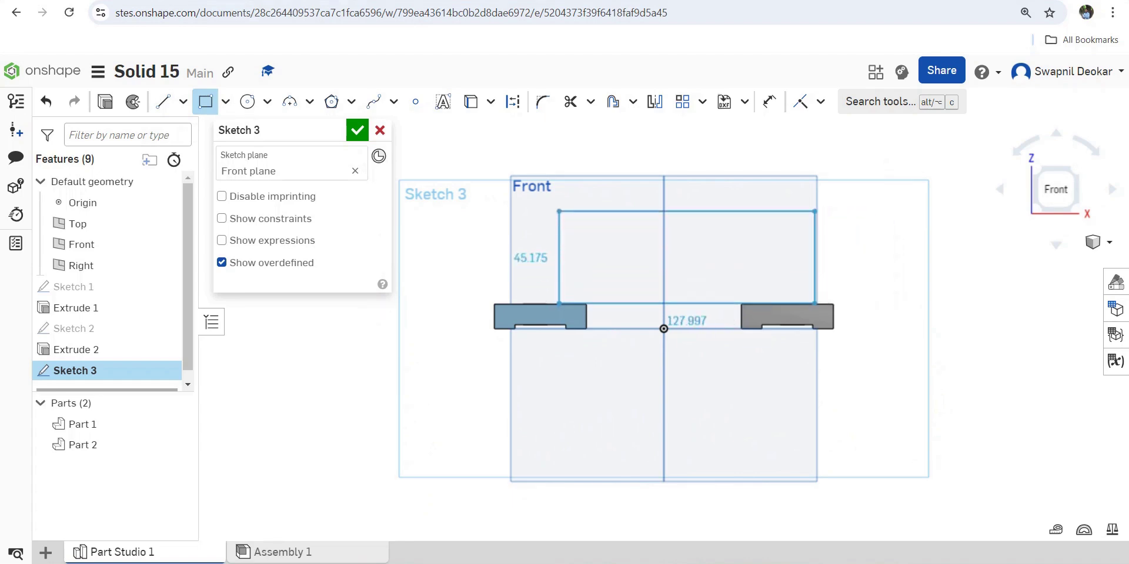
{"action": "left_click", "coordinate": [781, 192]}
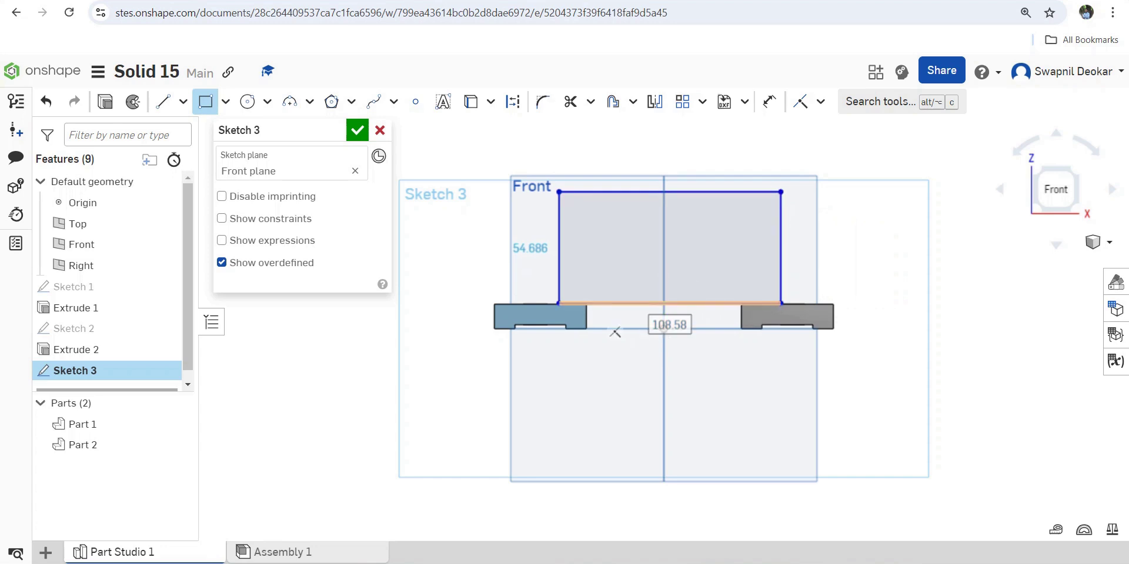
{"action": "left_click", "coordinate": [584, 304]}
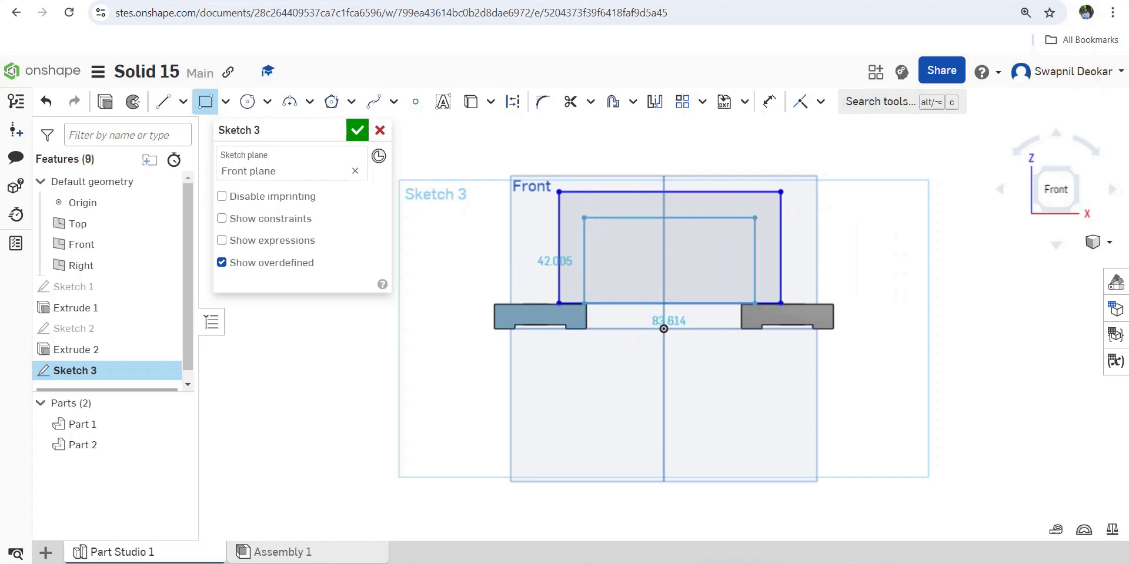
{"action": "left_click", "coordinate": [756, 215]}
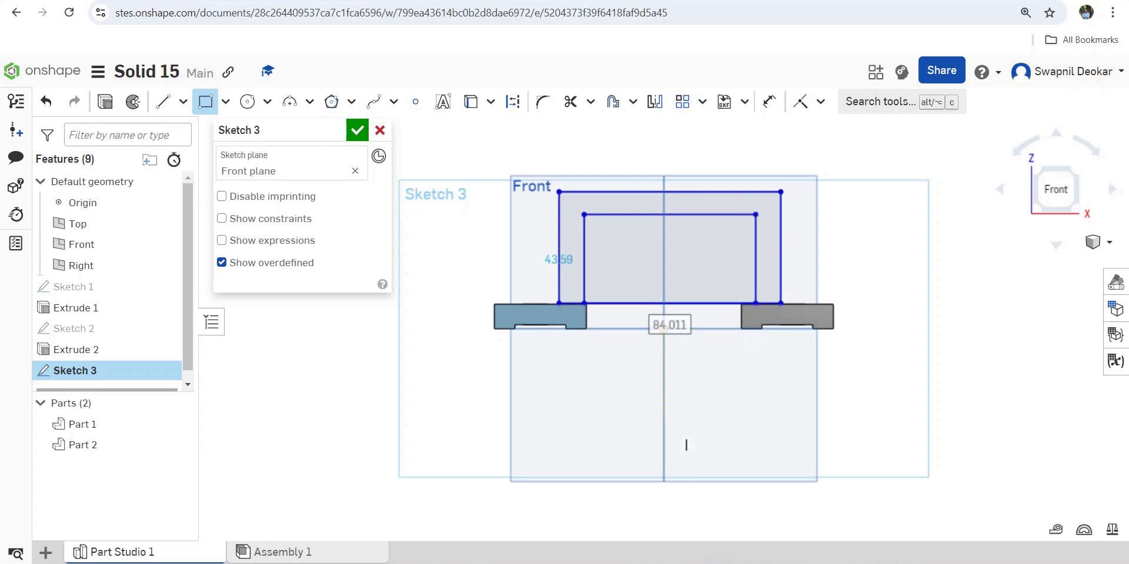
Trim the rectangles' bottom lines between and under both legs, leaving an open bridge outline
{"action": "key", "text": "m"}
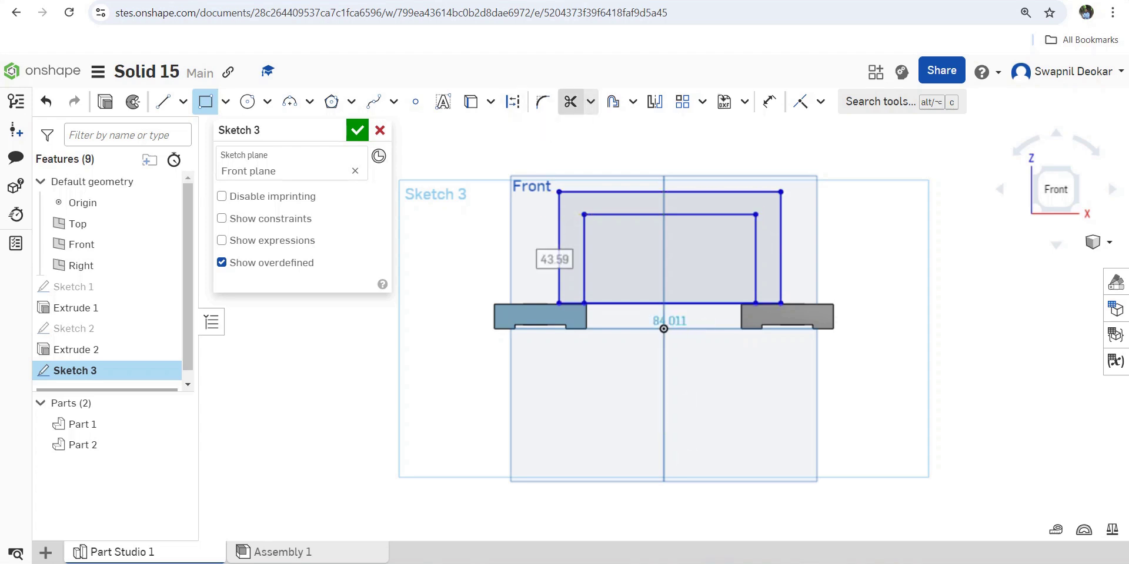
{"action": "left_click", "coordinate": [570, 101]}
{"action": "left_click_drag", "start_coordinate": [641, 285], "coordinate": [668, 344]}
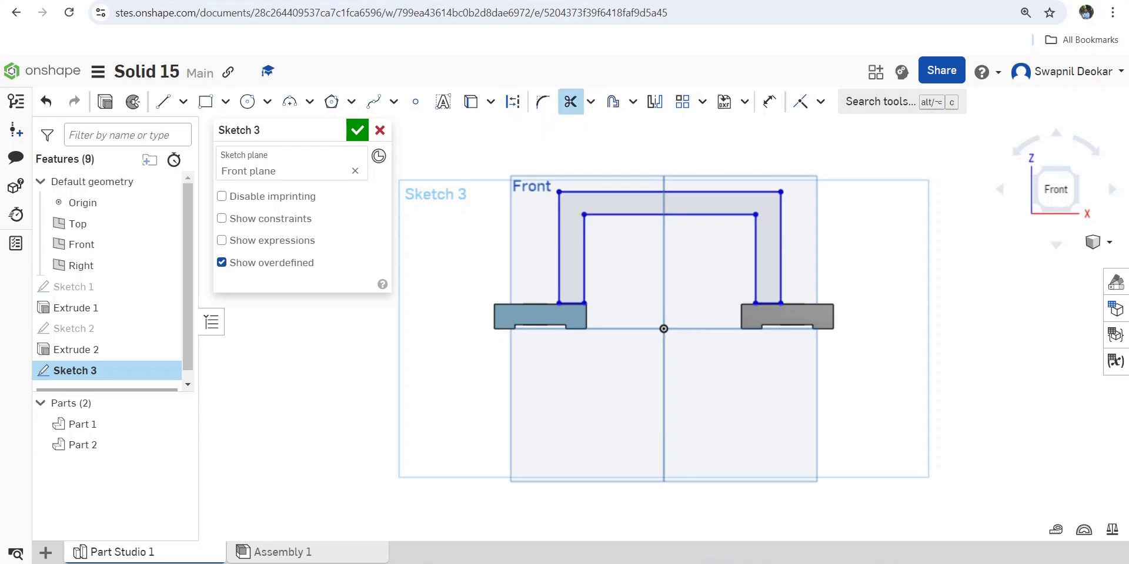
{"action": "scroll", "coordinate": [575, 325], "scroll_direction": "up", "scroll_amount": 5}
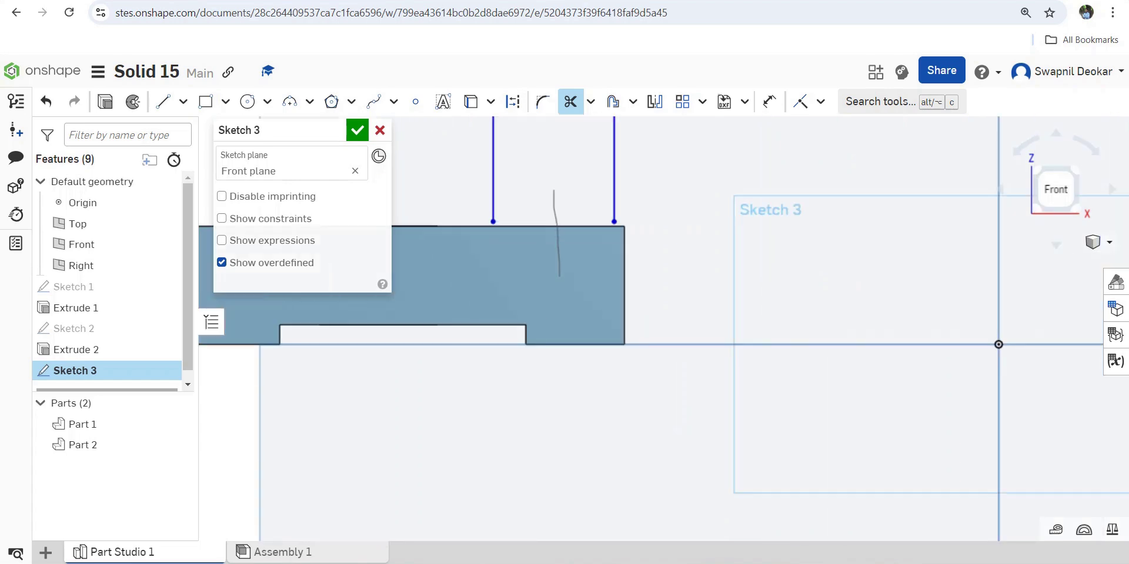
{"action": "scroll", "coordinate": [623, 290], "scroll_direction": "down", "scroll_amount": 5}
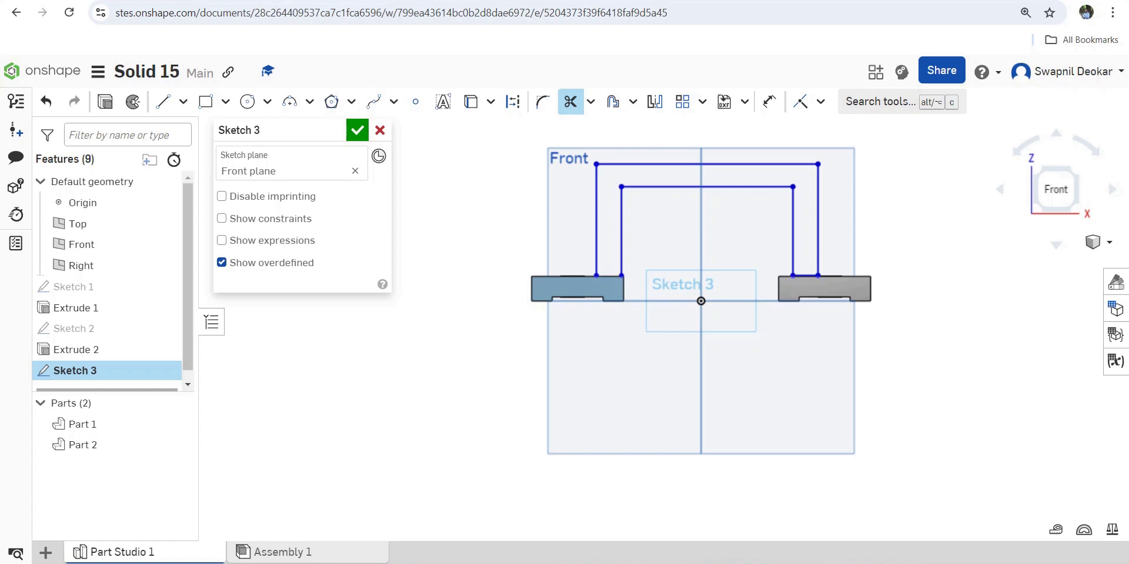
{"action": "left_click_drag", "start_coordinate": [803, 275], "coordinate": [804, 291]}
{"action": "scroll", "coordinate": [661, 262], "scroll_direction": "down", "scroll_amount": 1}
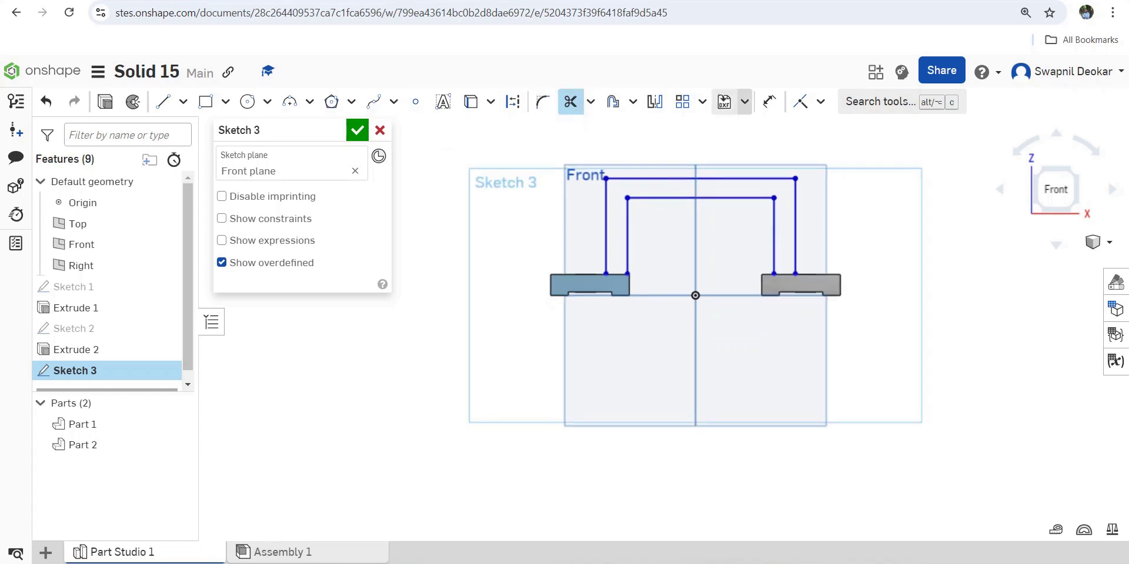
Dimension the height from the left block's upper edge to the bridge's inner horizontal line as 43 mm
{"action": "left_click", "coordinate": [769, 101]}
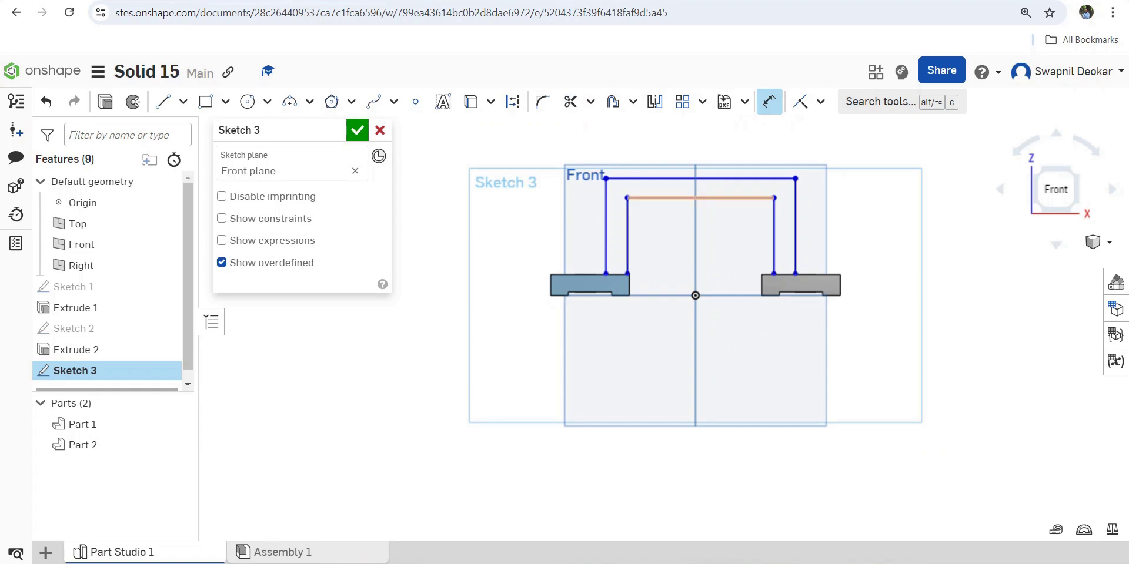
{"action": "left_click", "coordinate": [654, 198]}
{"action": "left_click", "coordinate": [589, 273]}
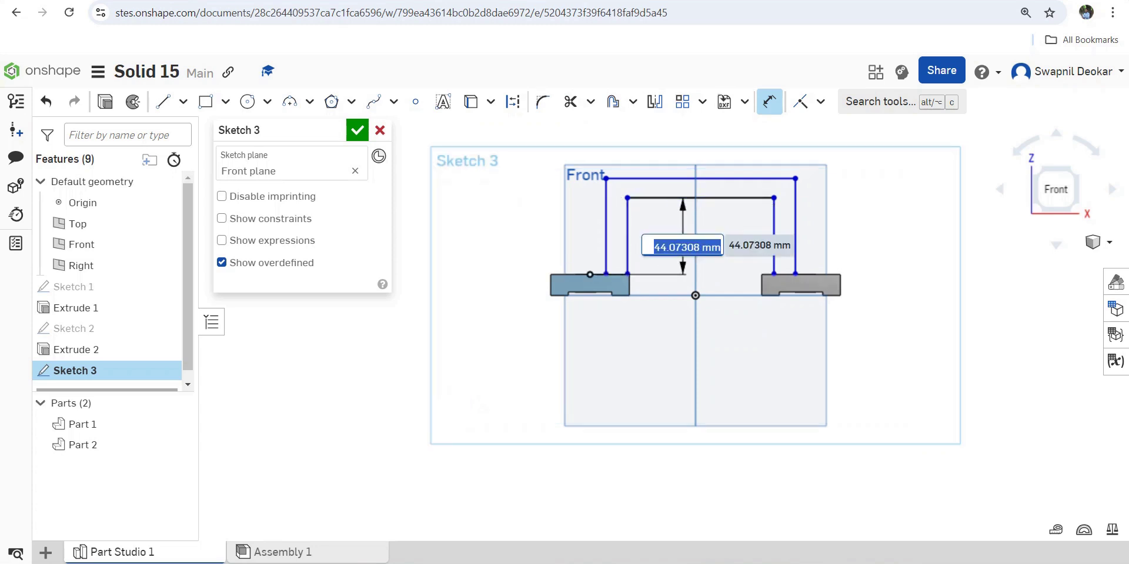
{"action": "type", "text": "43"}
{"action": "key", "text": "Return"}
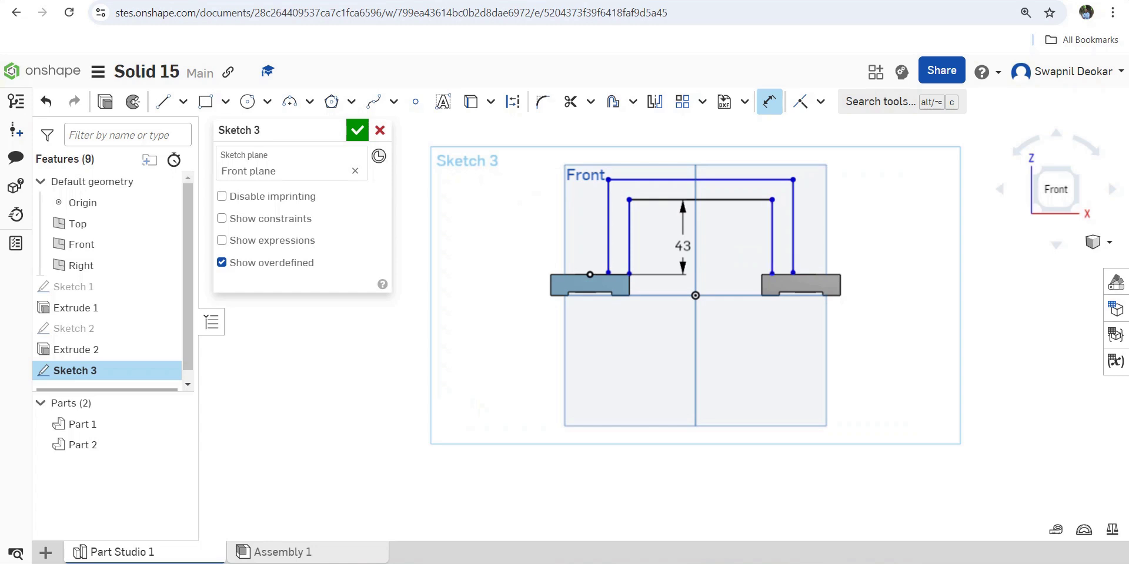
Dimension the distance between the bridge's outer and inner horizontal lines as 10 mm
{"action": "left_click", "coordinate": [742, 180]}
{"action": "left_click", "coordinate": [743, 199]}
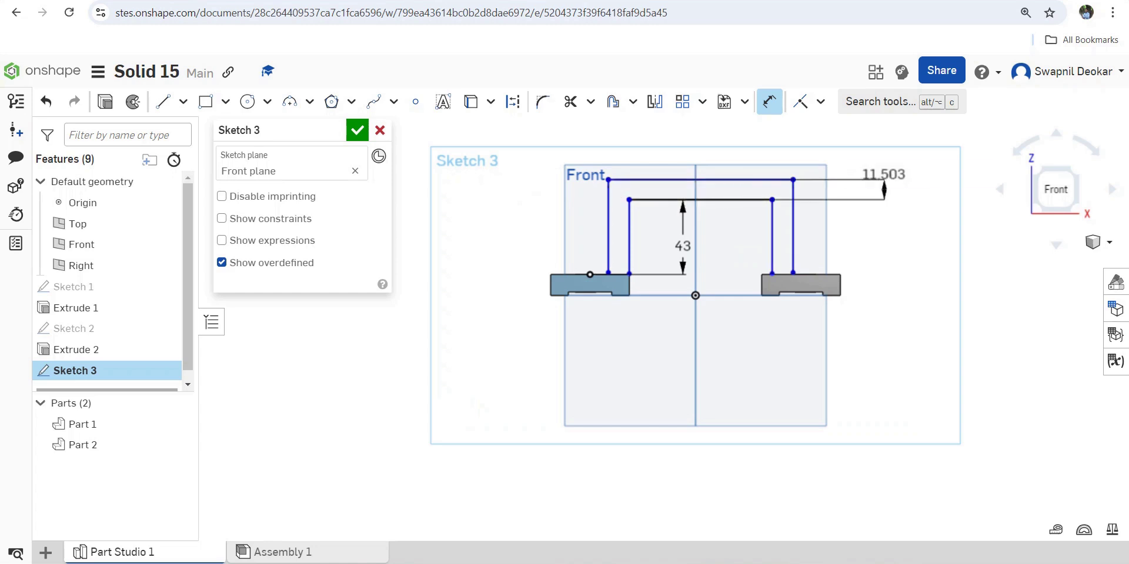
{"action": "left_click", "coordinate": [884, 177]}
{"action": "type", "text": "10"}
{"action": "key", "text": "Return"}
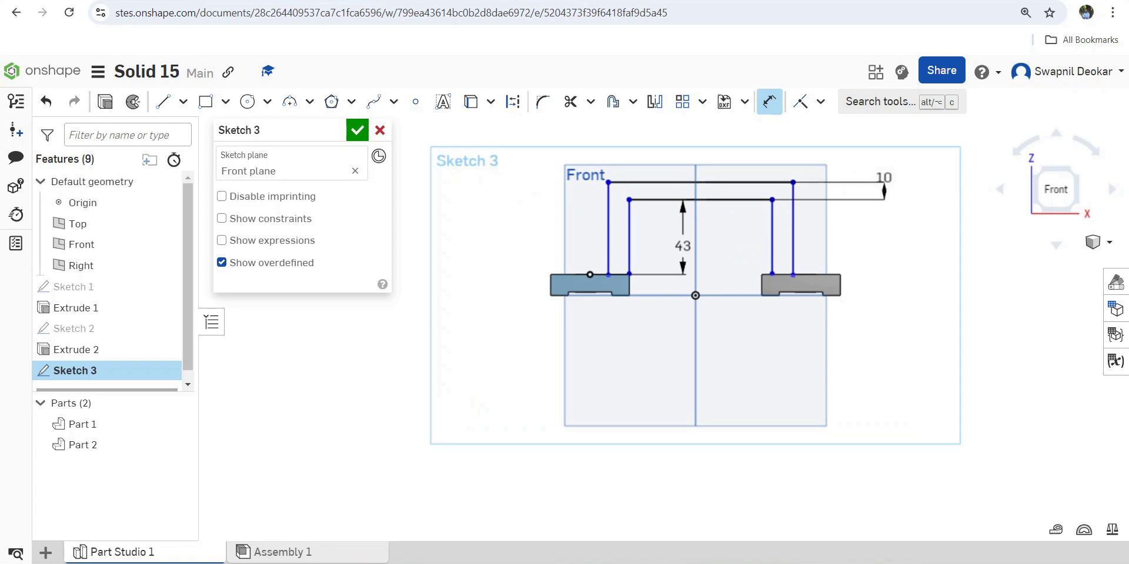
Dimension the thickness of the bridge's right leg as 10 mm
{"action": "left_click", "coordinate": [772, 241]}
{"action": "left_click", "coordinate": [772, 235]}
{"action": "left_click", "coordinate": [870, 237]}
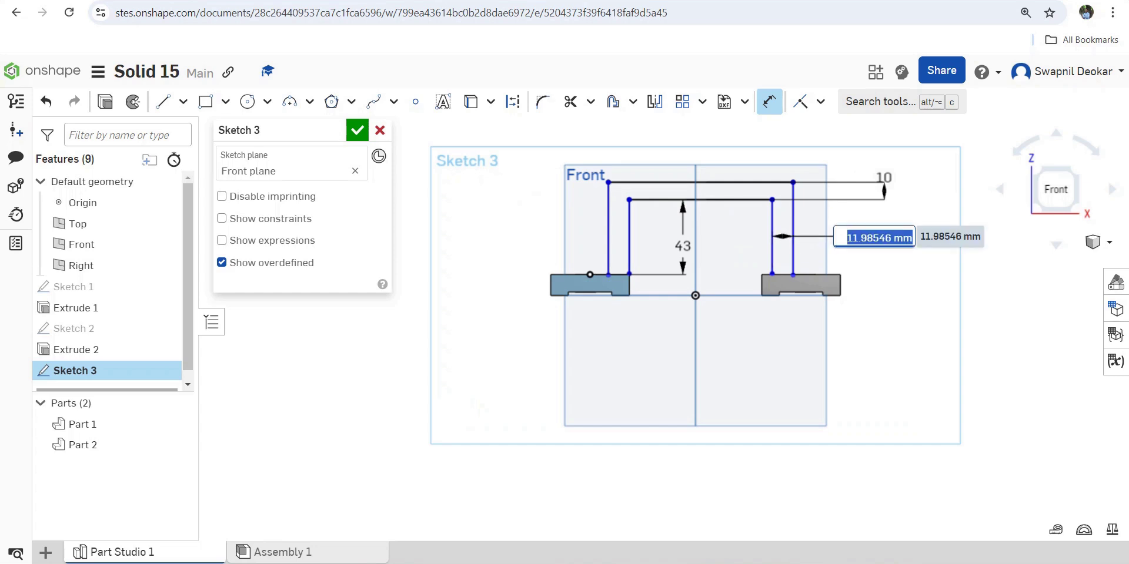
{"action": "type", "text": "10"}
{"action": "key", "text": "Return"}
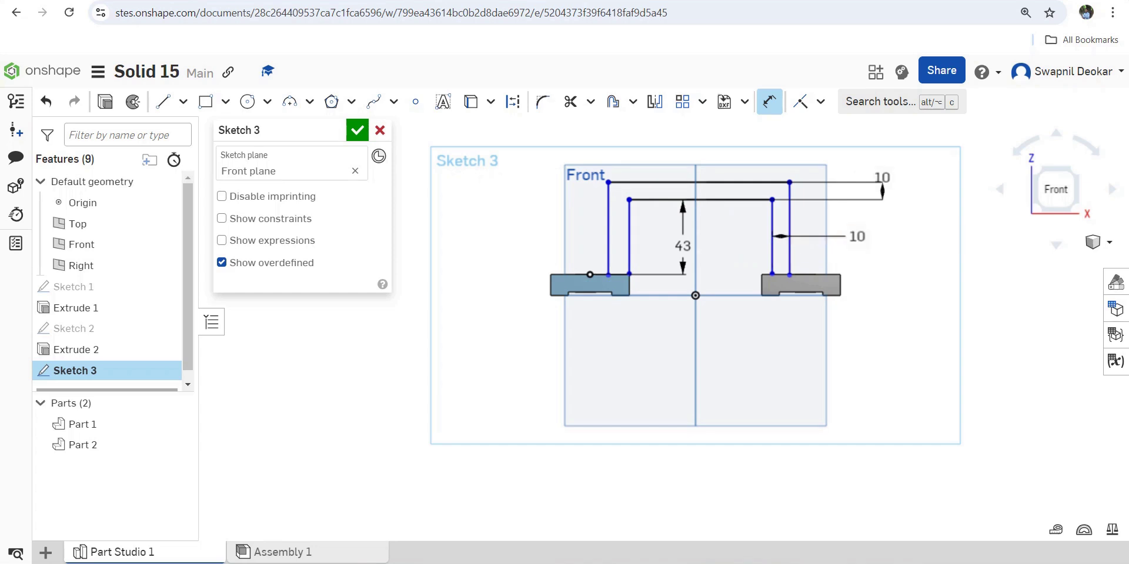
Dimension the thickness of the bridge's left leg as 10 mm
{"action": "left_click", "coordinate": [629, 244]}
{"action": "left_click", "coordinate": [609, 241]}
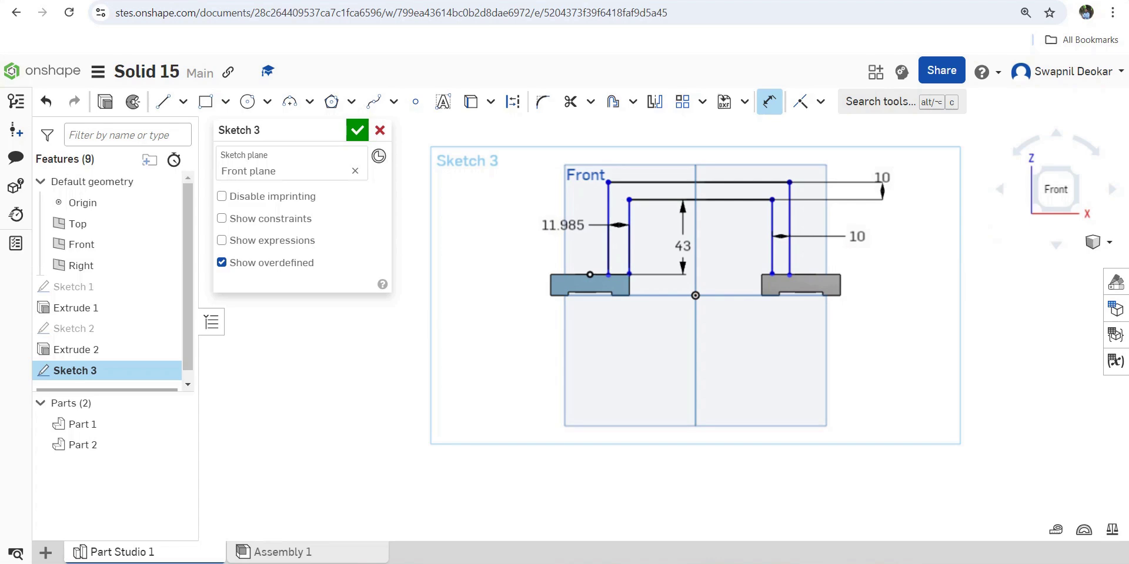
{"action": "left_click", "coordinate": [562, 225]}
{"action": "type", "text": "10"}
{"action": "key", "text": "Return"}
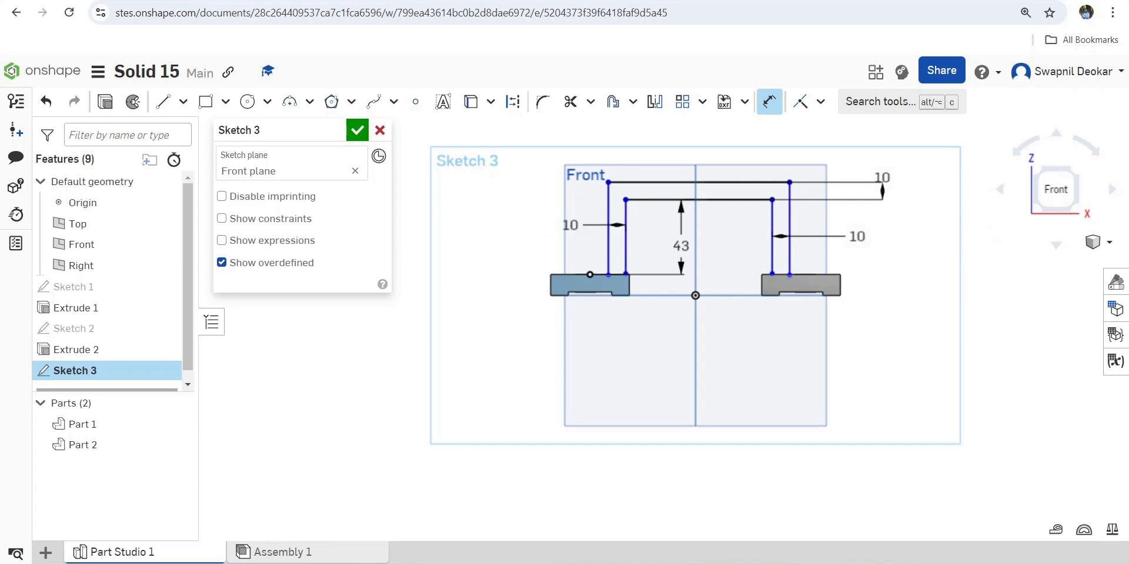
Draw a horizontal line about 14 mm long from the lower end of the left leg's inner line, crossing past its outer line
{"action": "scroll", "coordinate": [607, 270], "scroll_direction": "up", "scroll_amount": 10}
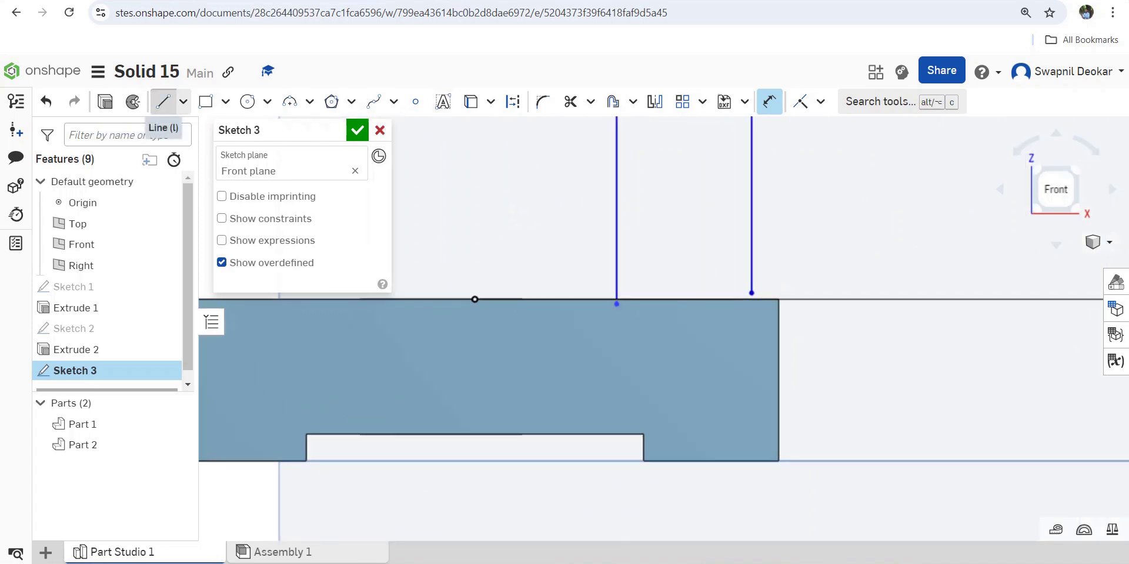
{"action": "left_click", "coordinate": [163, 101]}
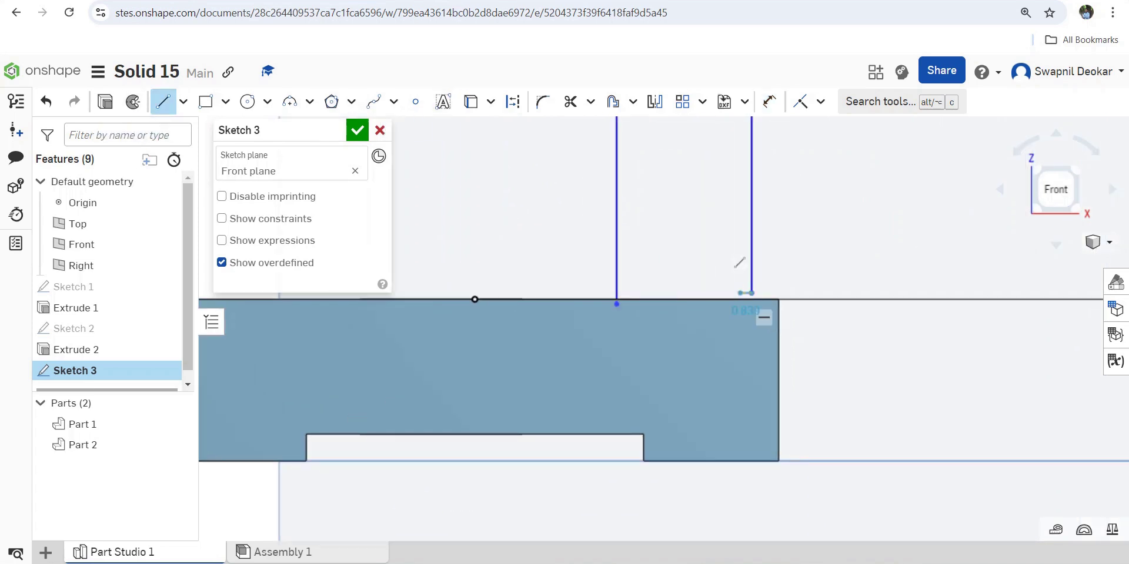
{"action": "left_click", "coordinate": [752, 292]}
{"action": "left_click", "coordinate": [559, 292]}
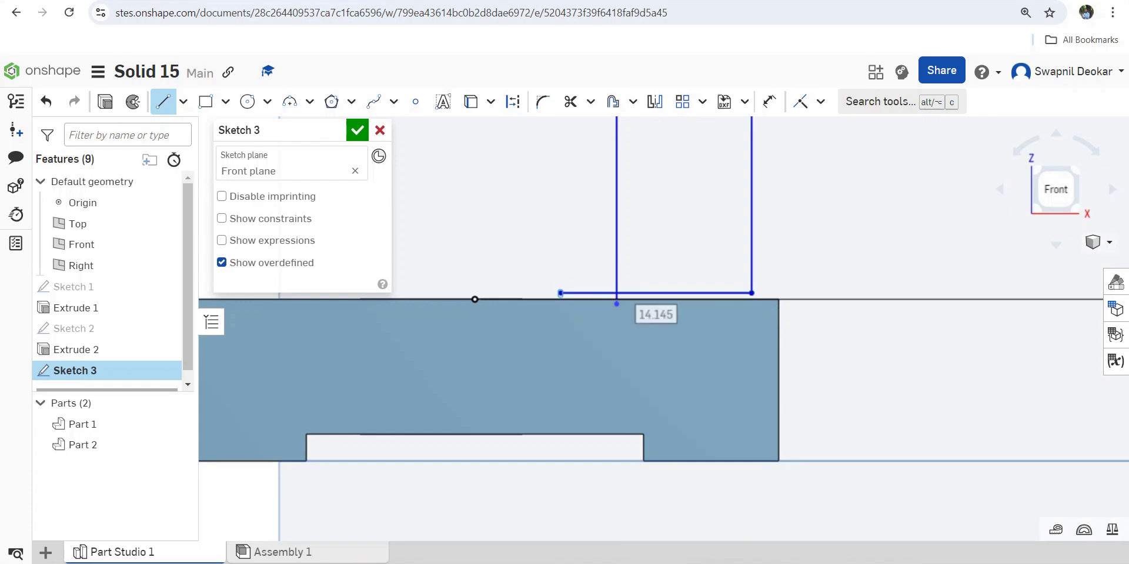
Draw a horizontal line from the lower end of the right leg's inner line, crossing past its outer line
{"action": "scroll", "coordinate": [560, 261], "scroll_direction": "down", "scroll_amount": 1}
{"action": "scroll", "coordinate": [559, 263], "scroll_direction": "down", "scroll_amount": 3}
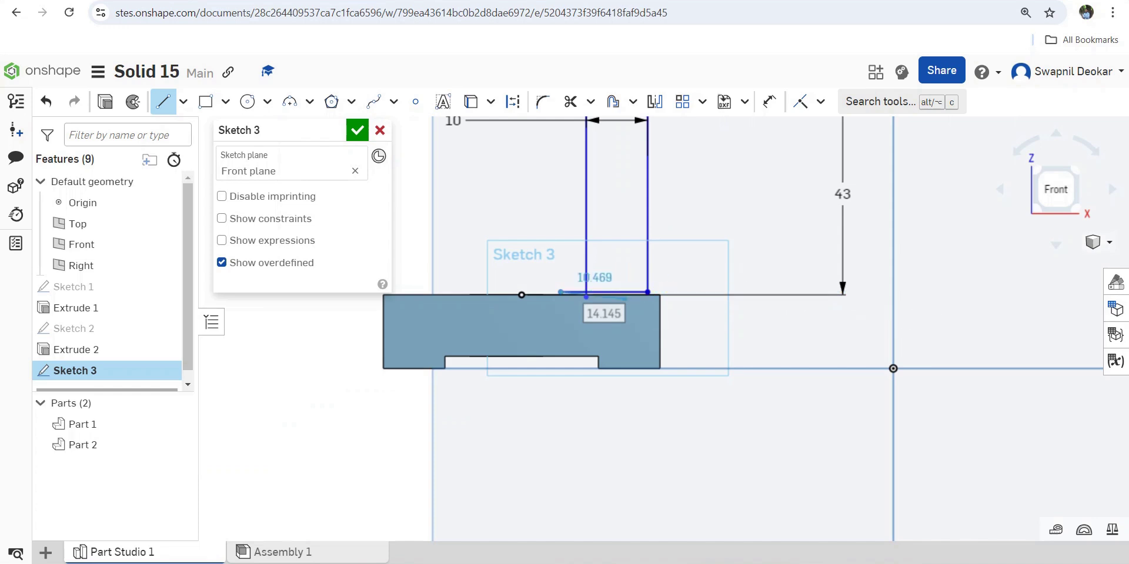
{"action": "key", "text": "Escape"}
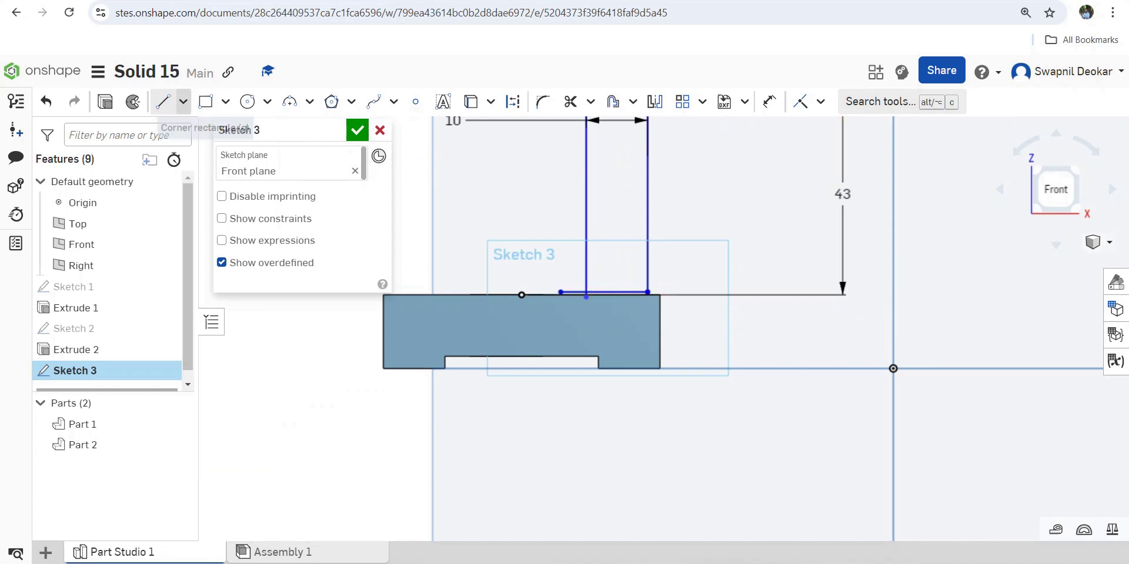
{"action": "left_click", "coordinate": [163, 101]}
{"action": "scroll", "coordinate": [710, 317], "scroll_direction": "down", "scroll_amount": 5}
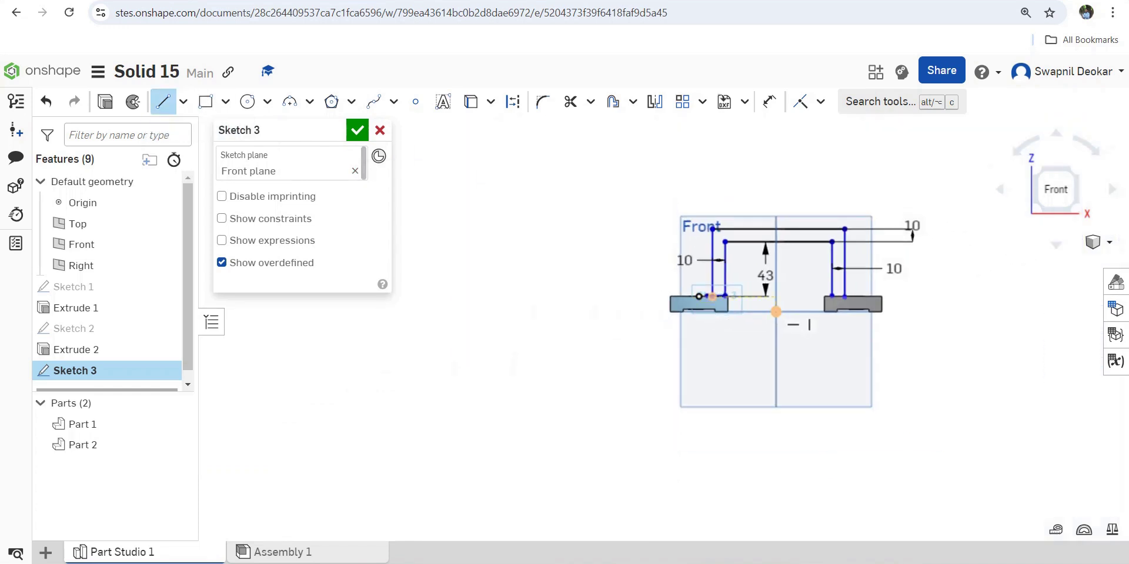
{"action": "scroll", "coordinate": [822, 319], "scroll_direction": "up", "scroll_amount": 4}
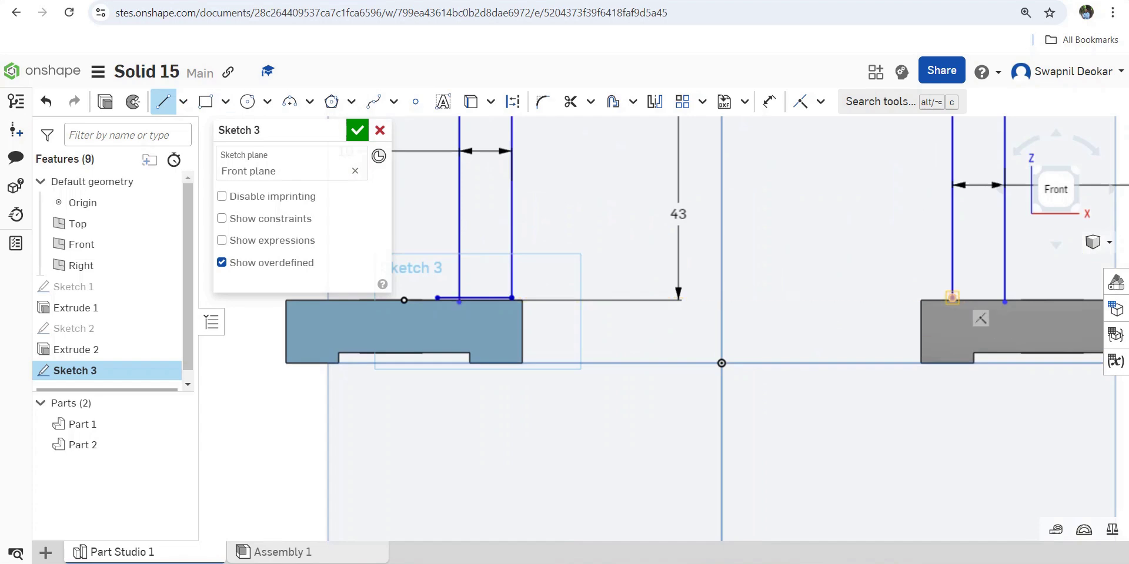
{"action": "left_click", "coordinate": [953, 298]}
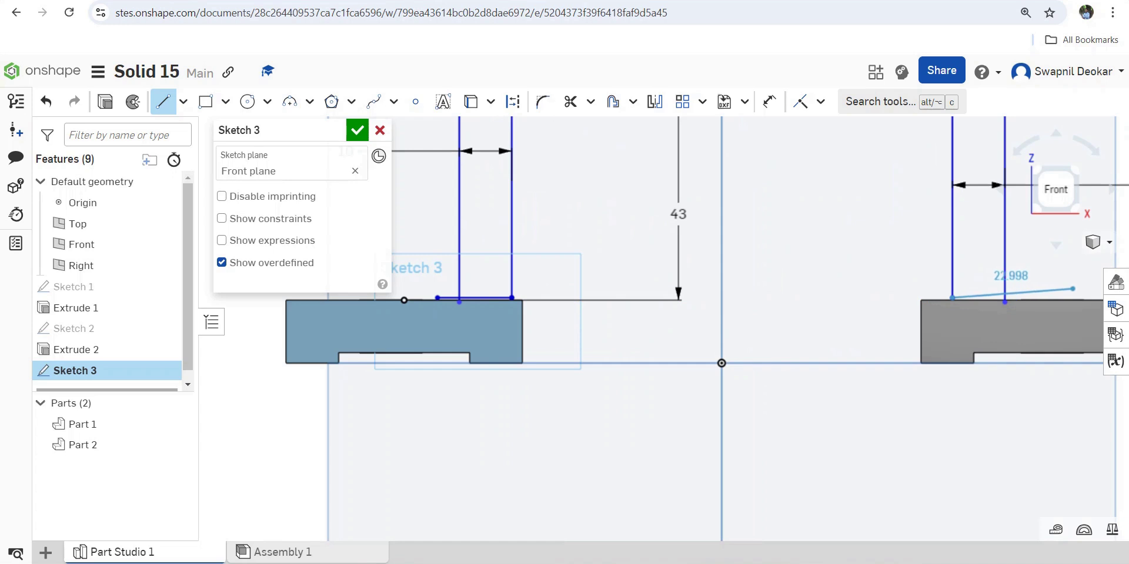
{"action": "left_click", "coordinate": [1088, 299]}
{"action": "key", "text": "Escape"}
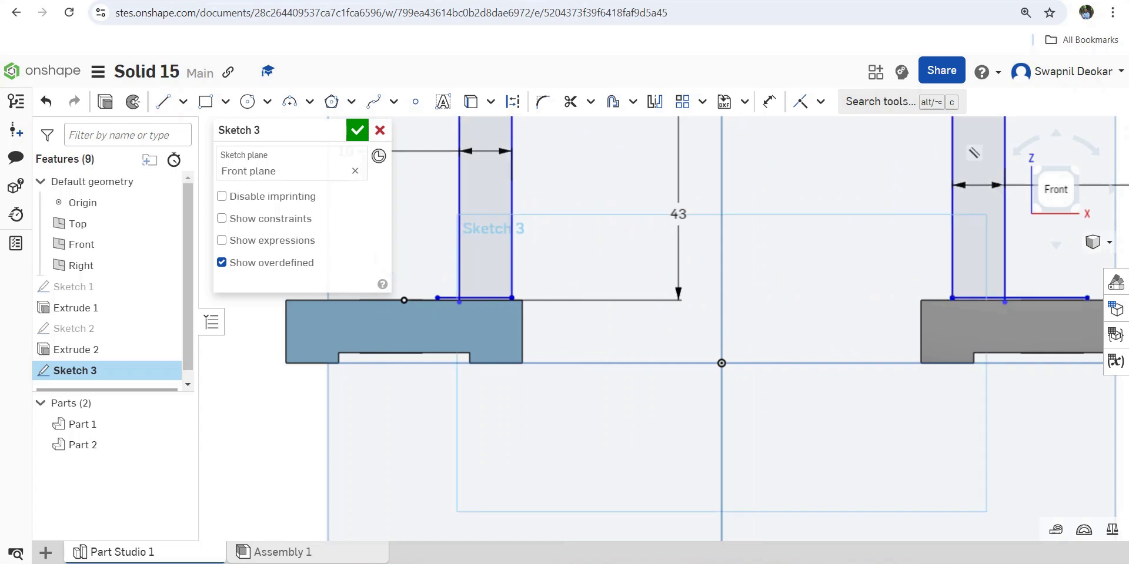
Trim the line ends that overhang the outer sides of the bridge's two legs at their lower ends
{"action": "left_click", "coordinate": [570, 102]}
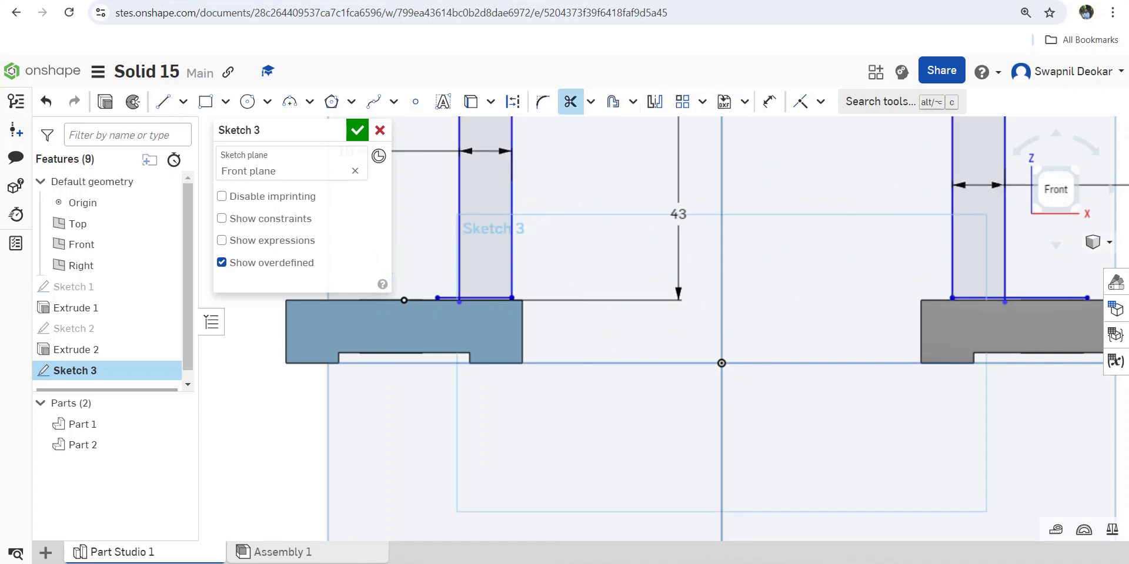
{"action": "scroll", "coordinate": [395, 326], "scroll_direction": "up", "scroll_amount": 5}
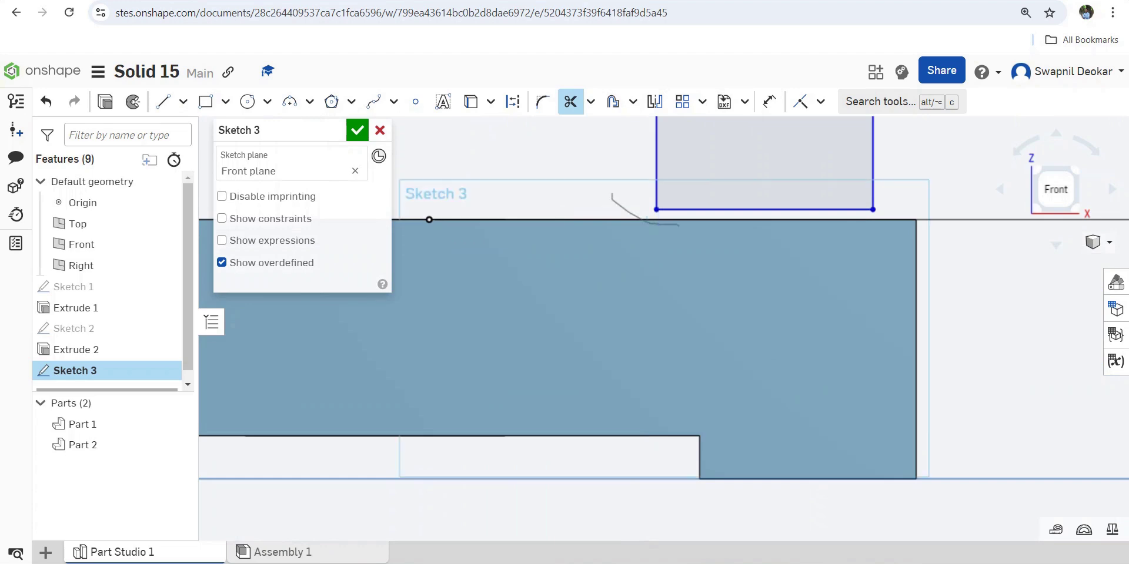
{"action": "scroll", "coordinate": [708, 346], "scroll_direction": "down", "scroll_amount": 5}
{"action": "scroll", "coordinate": [920, 317], "scroll_direction": "up", "scroll_amount": 5}
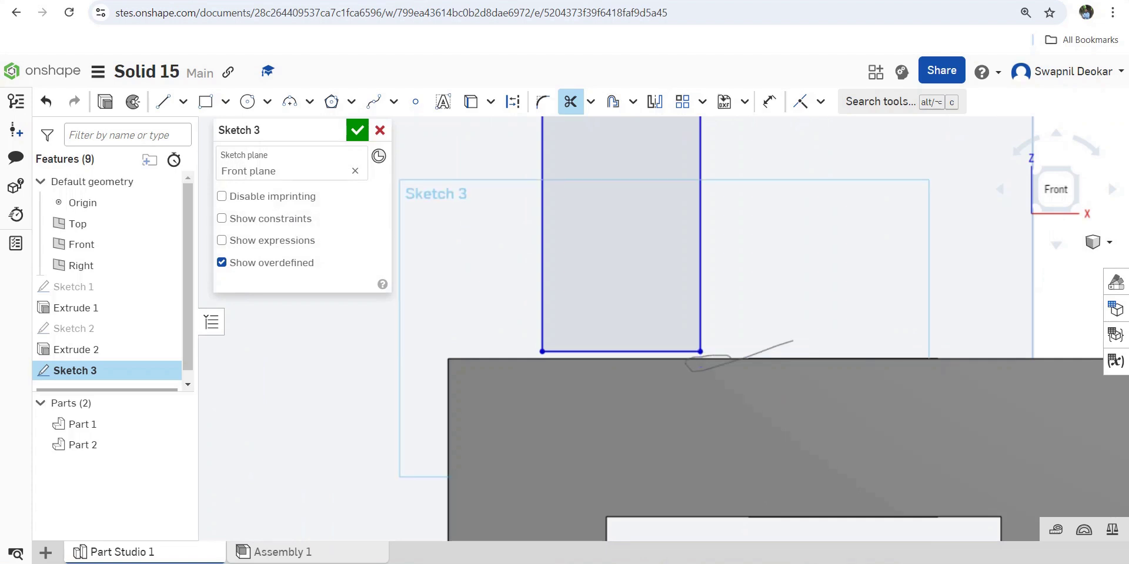
{"action": "scroll", "coordinate": [697, 388], "scroll_direction": "down", "scroll_amount": 4}
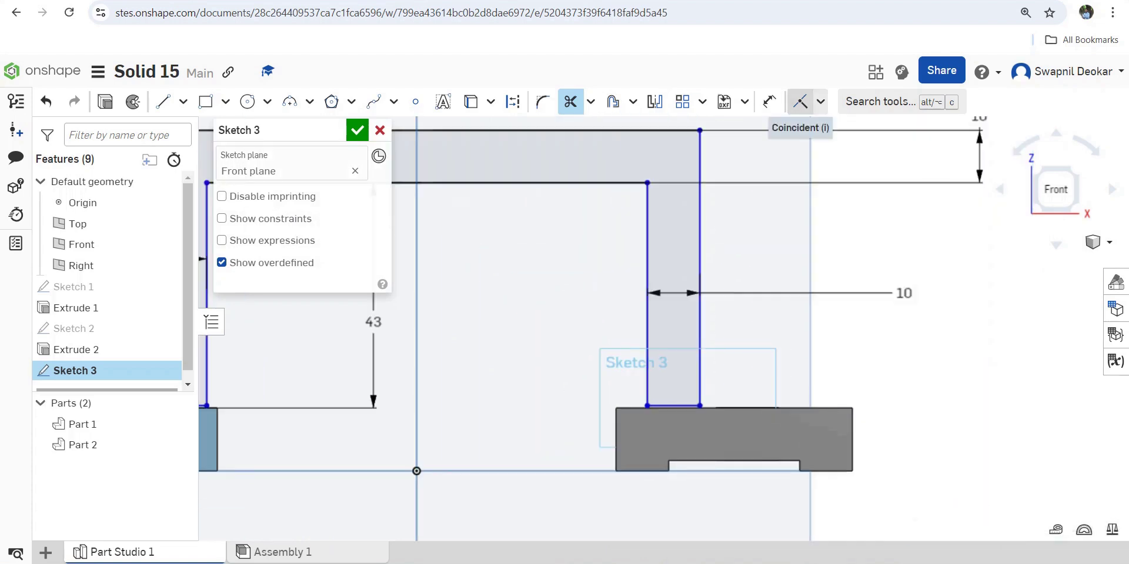
Make the bottom lines of the right and left legs coincident with the top edges of their base blocks
{"action": "left_click", "coordinate": [800, 102]}
{"action": "left_click", "coordinate": [733, 408]}
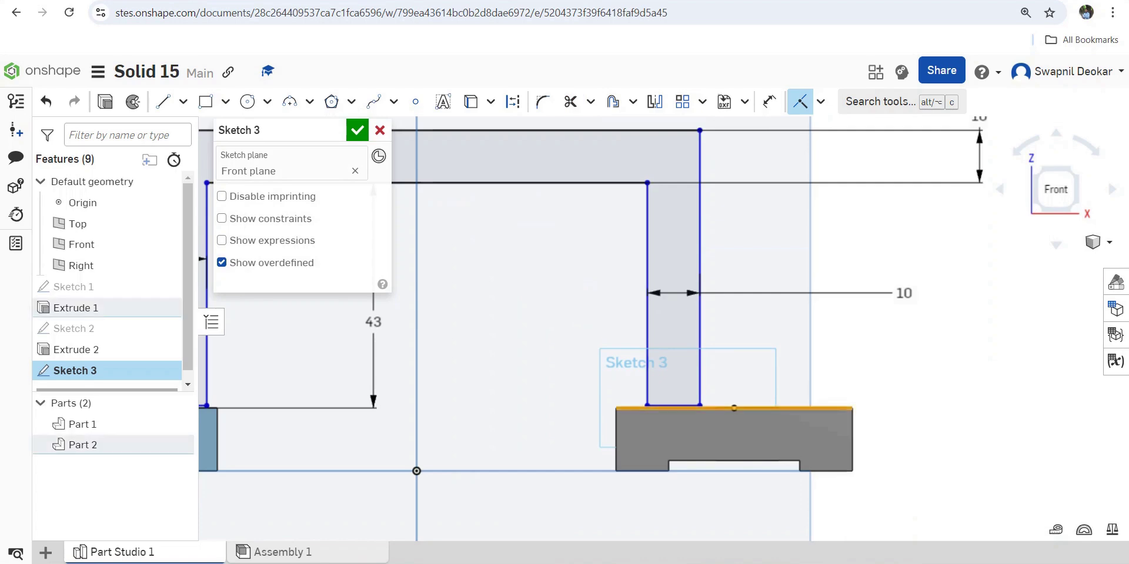
{"action": "left_click", "coordinate": [673, 406]}
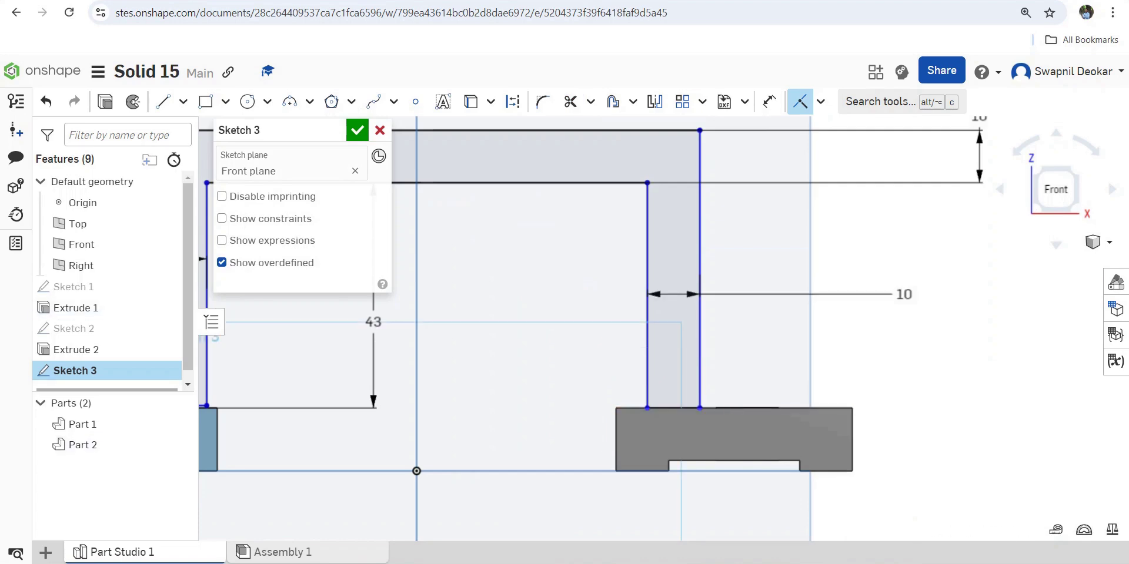
{"action": "scroll", "coordinate": [580, 416], "scroll_direction": "down", "scroll_amount": 3}
{"action": "scroll", "coordinate": [335, 409], "scroll_direction": "up", "scroll_amount": 2}
{"action": "scroll", "coordinate": [347, 433], "scroll_direction": "up", "scroll_amount": 4}
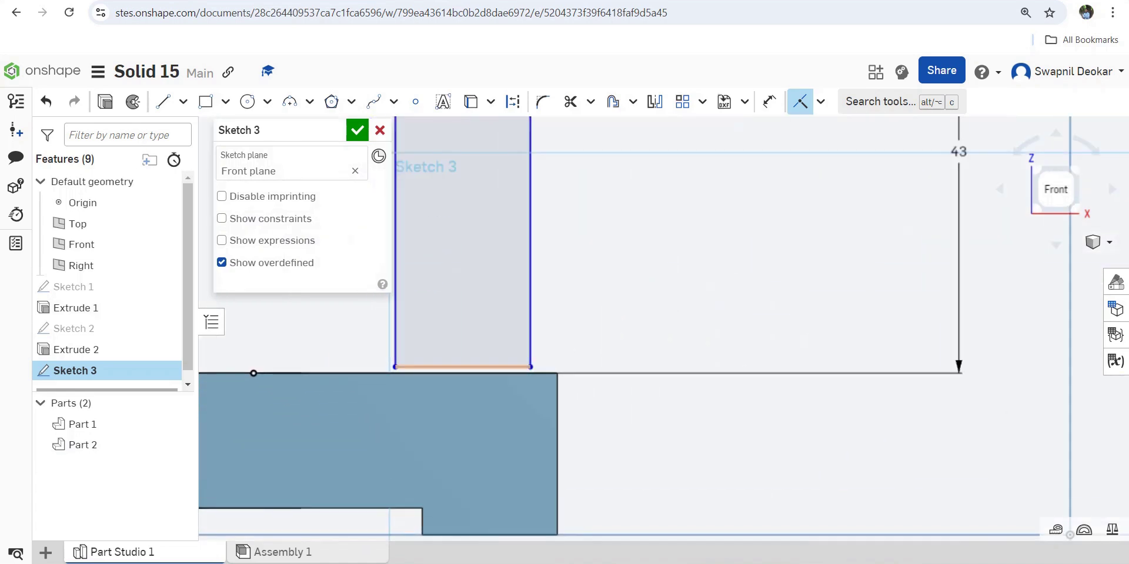
{"action": "left_click", "coordinate": [347, 373]}
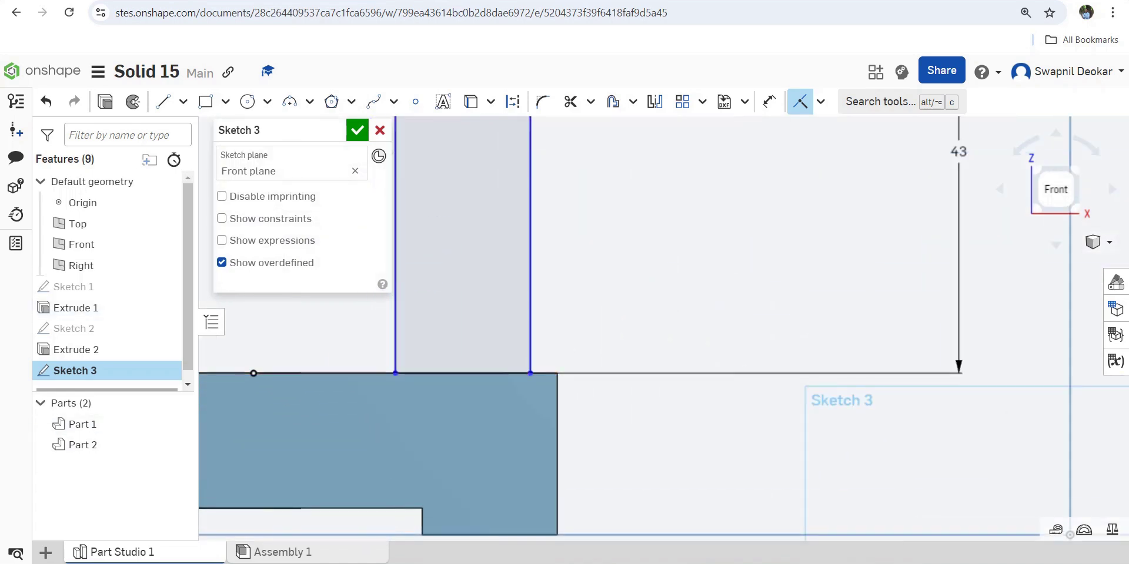
{"action": "scroll", "coordinate": [632, 474], "scroll_direction": "down", "scroll_amount": 5}
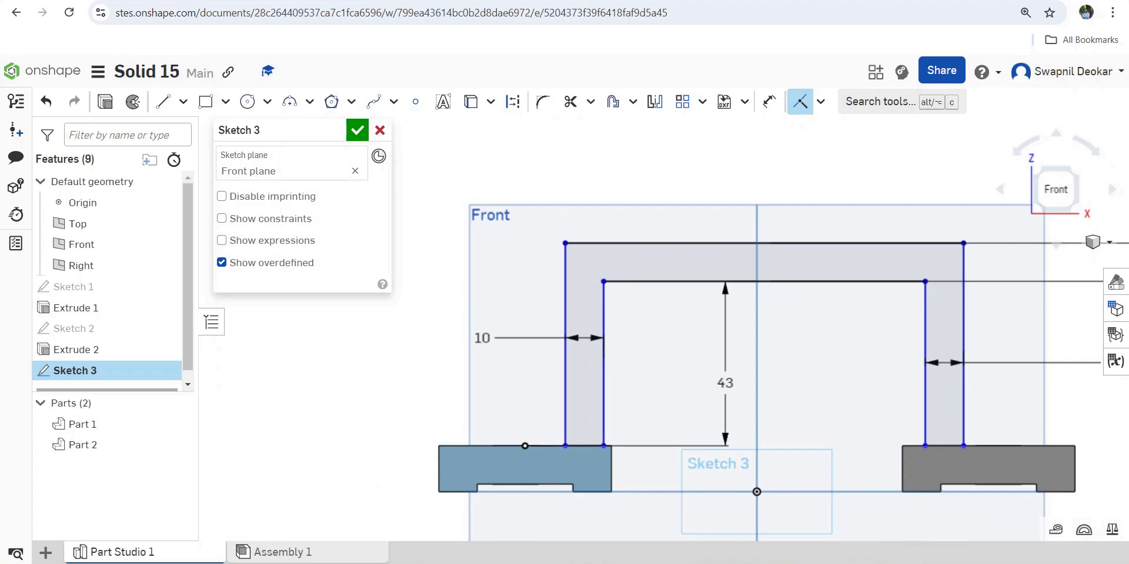
Check the bridge against the reference drawing in PowerPoint, return to Onshape and finish the bridge sketch
{"action": "key", "text": "alt+Tab"}
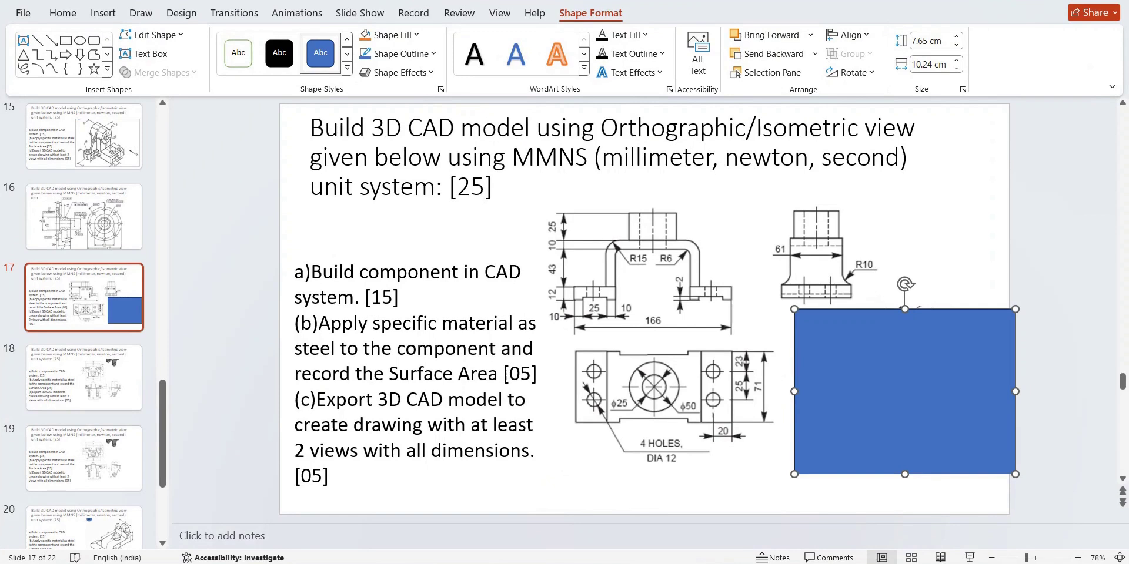
{"action": "left_click", "coordinate": [717, 523]}
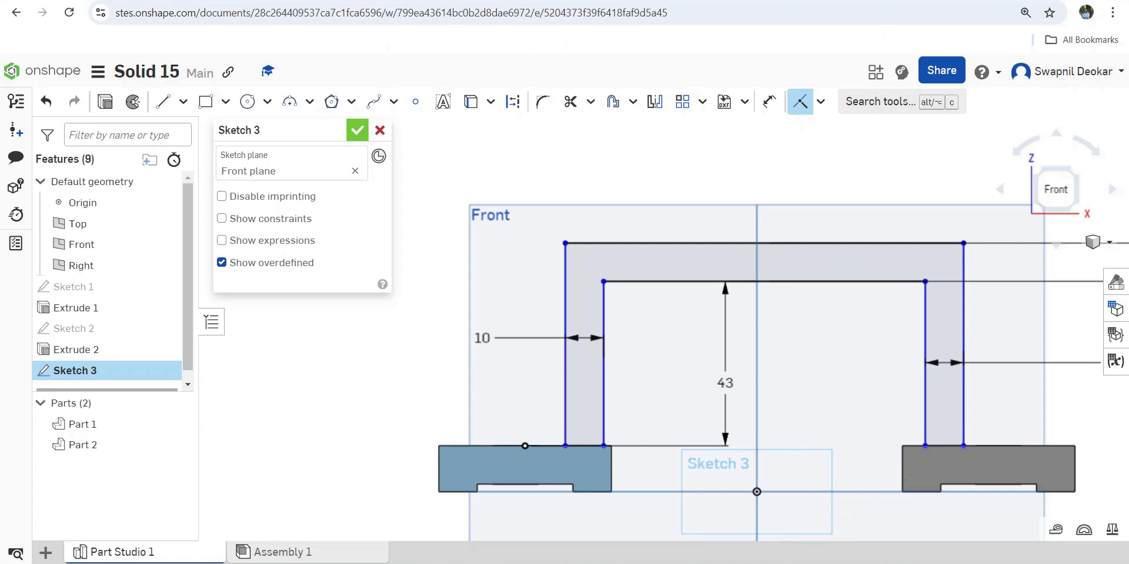
{"action": "left_click", "coordinate": [357, 130]}
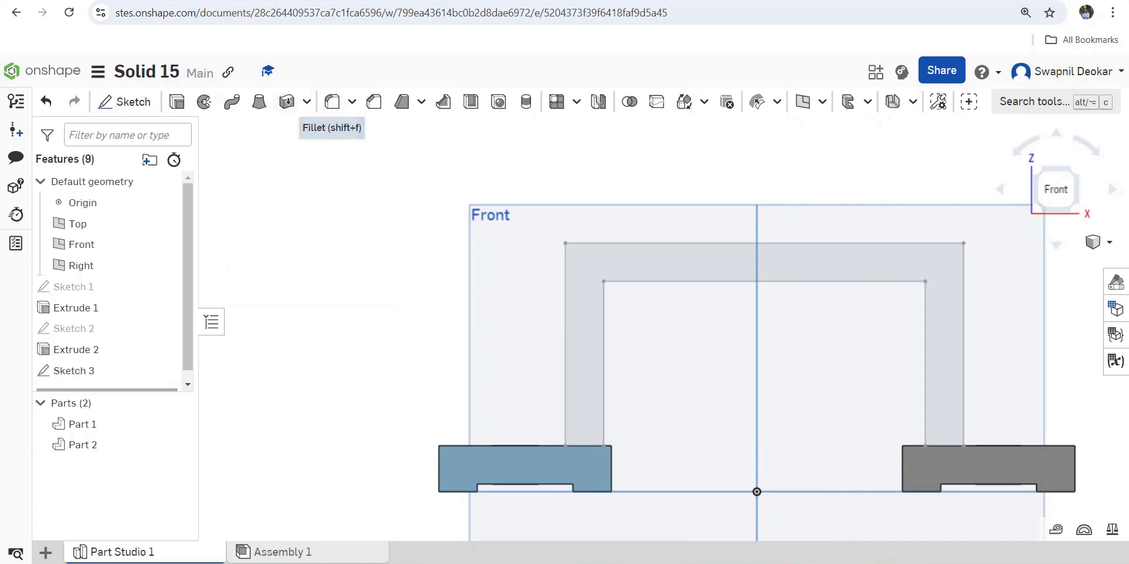
Extrude the bridge profile symmetrically as a new part with a depth of 61 mm
{"action": "left_click", "coordinate": [177, 102]}
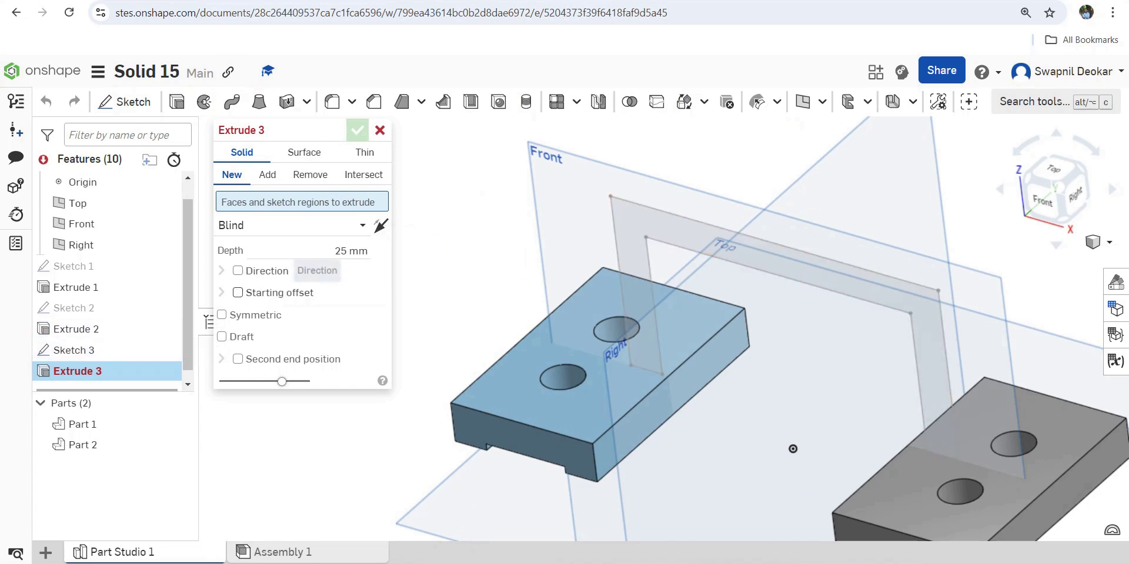
{"action": "left_click", "coordinate": [222, 315]}
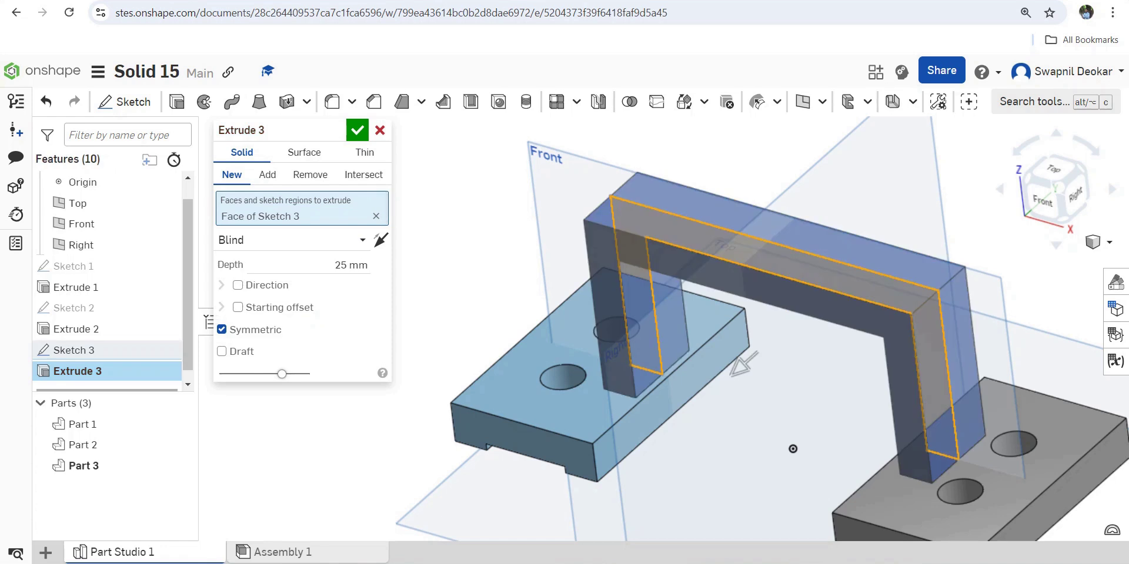
{"action": "left_click", "coordinate": [350, 265]}
{"action": "type", "text": "61"}
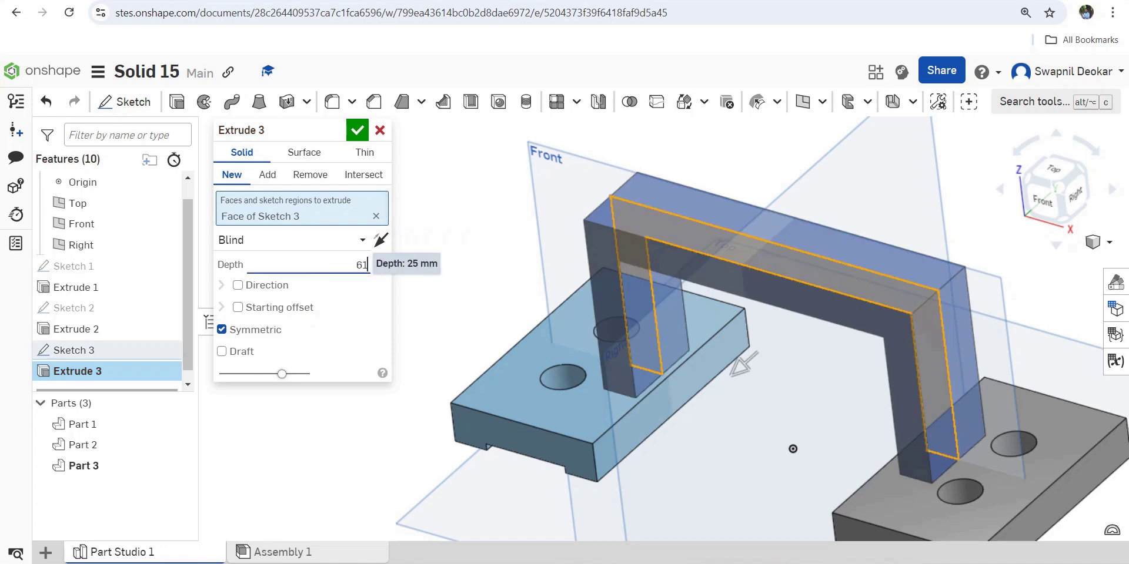
{"action": "key", "text": "Return"}
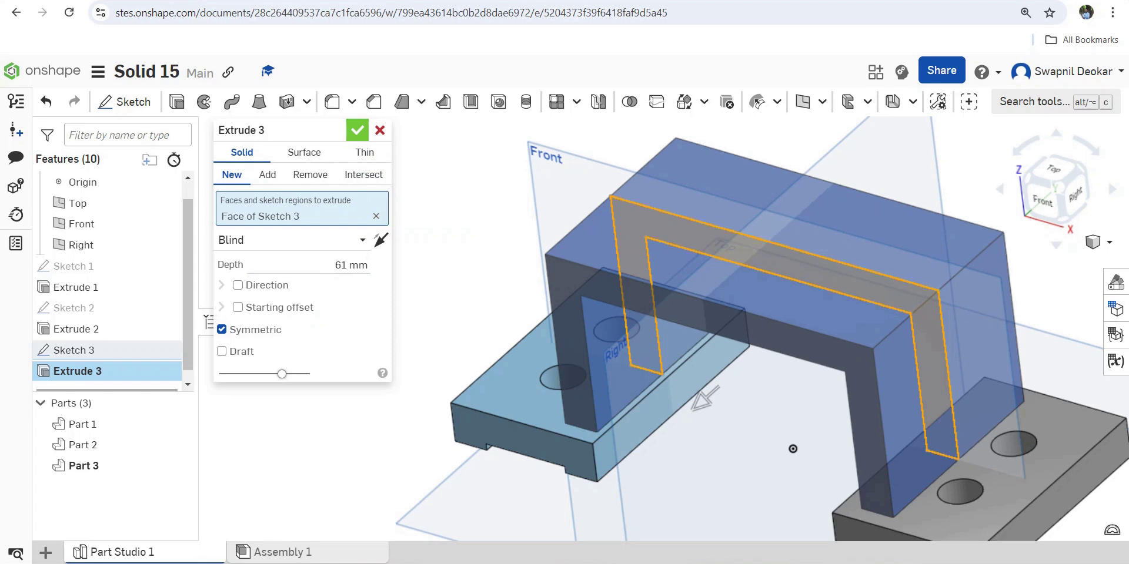
{"action": "left_click", "coordinate": [357, 130]}
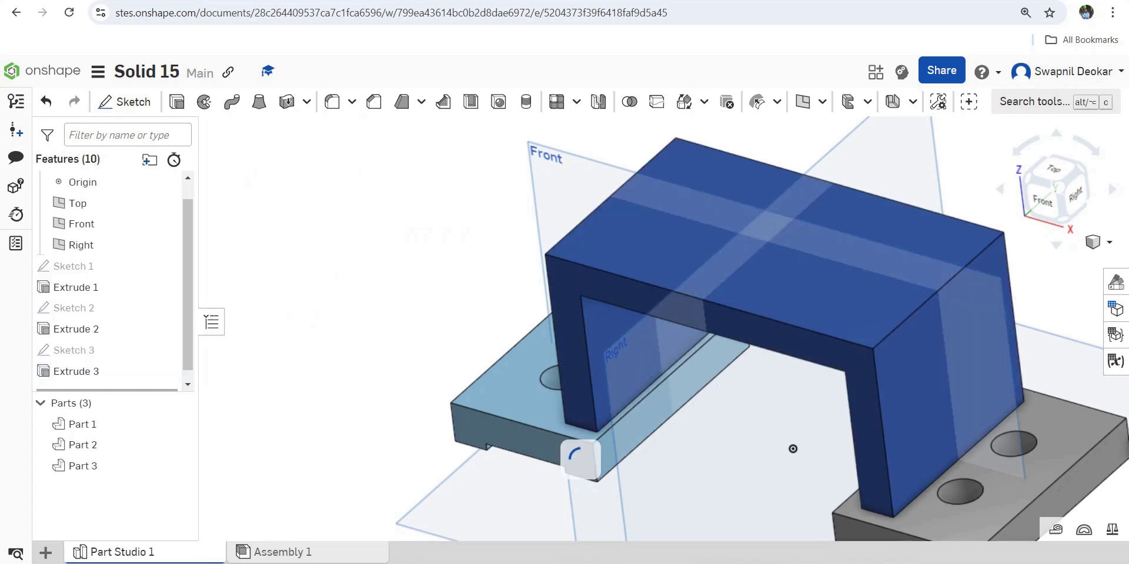
Fillet the bridge's two outer top edges with a 15 mm radius
{"action": "left_click", "coordinate": [332, 101]}
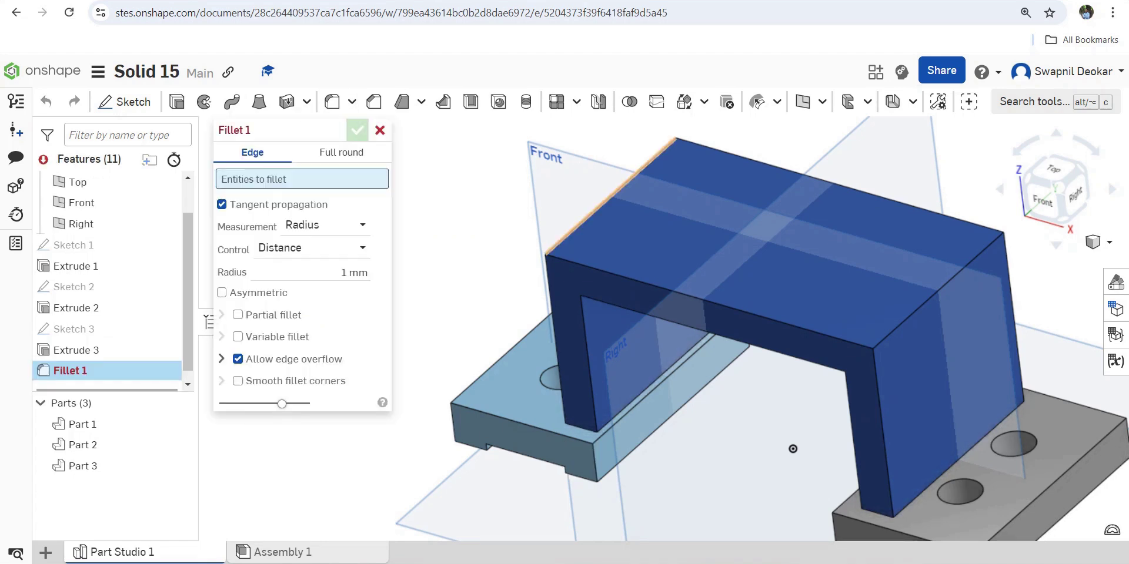
{"action": "left_click", "coordinate": [612, 196]}
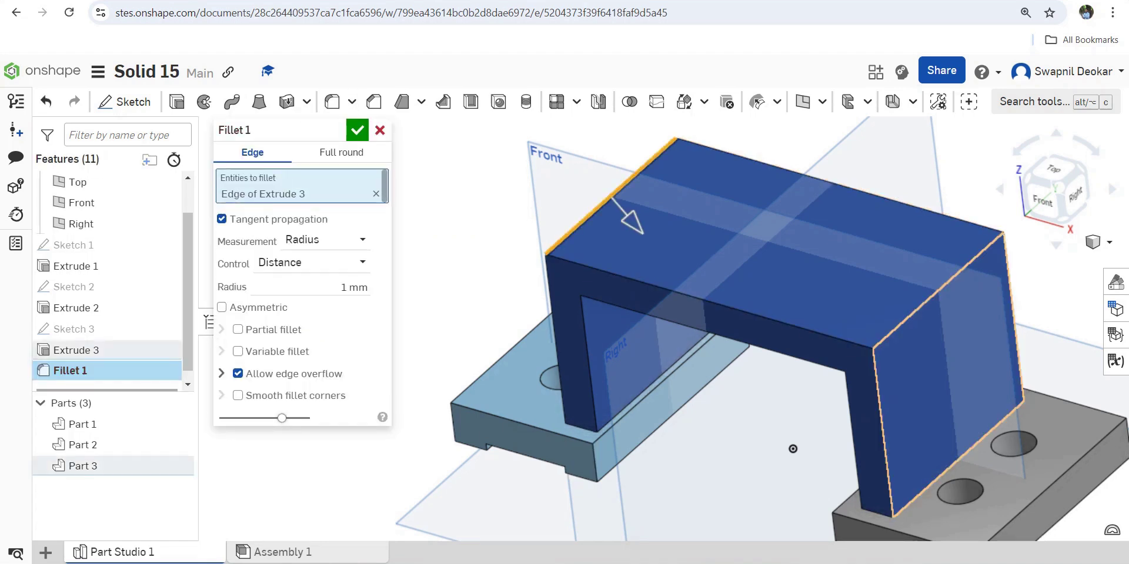
{"action": "left_click", "coordinate": [915, 310]}
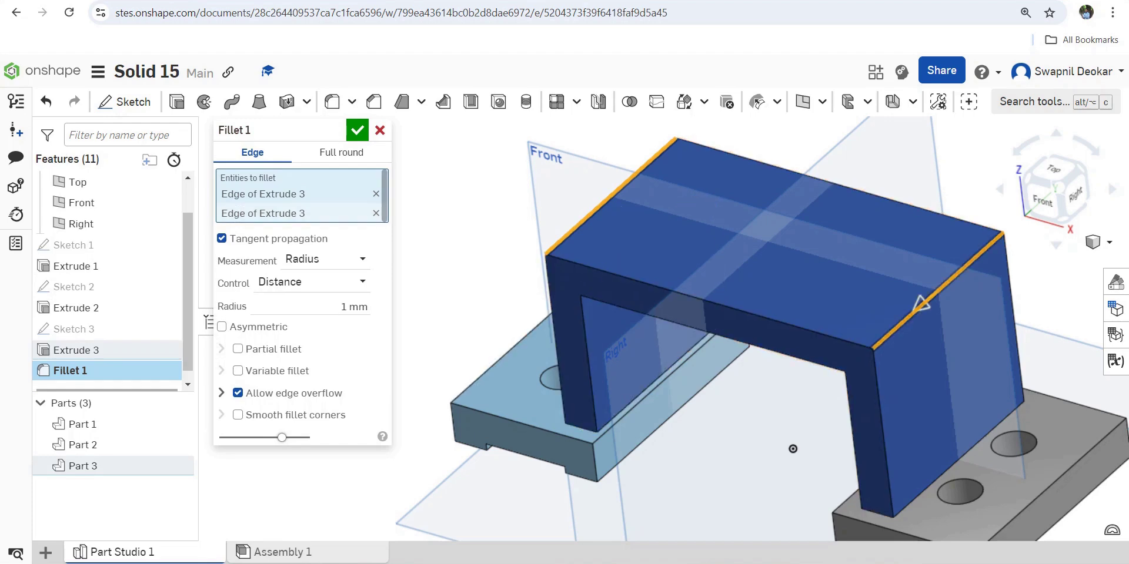
{"action": "left_click", "coordinate": [346, 307]}
{"action": "type", "text": "15"}
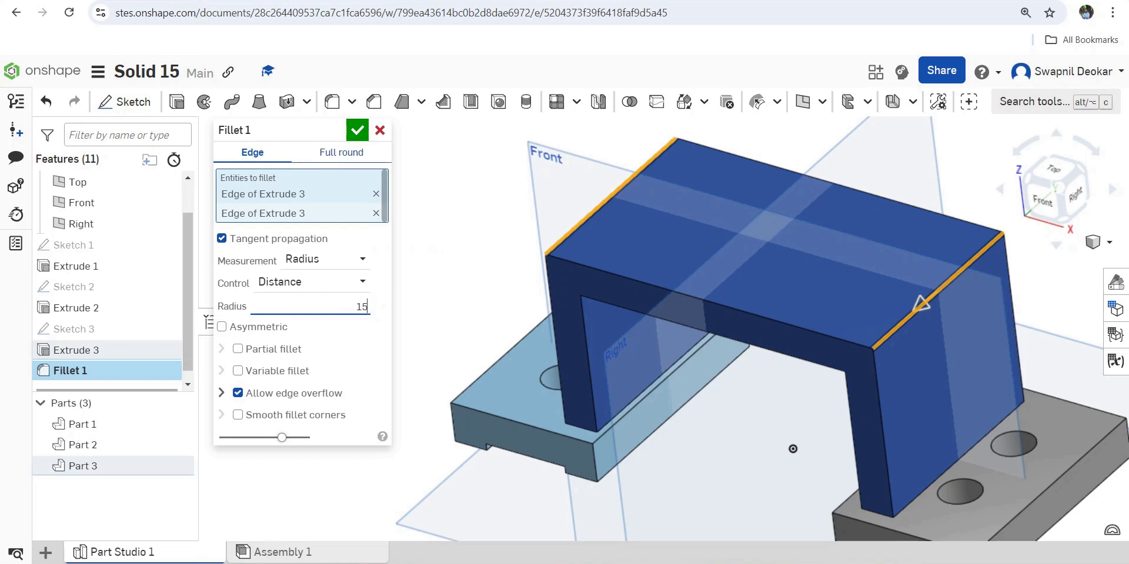
{"action": "key", "text": "Return"}
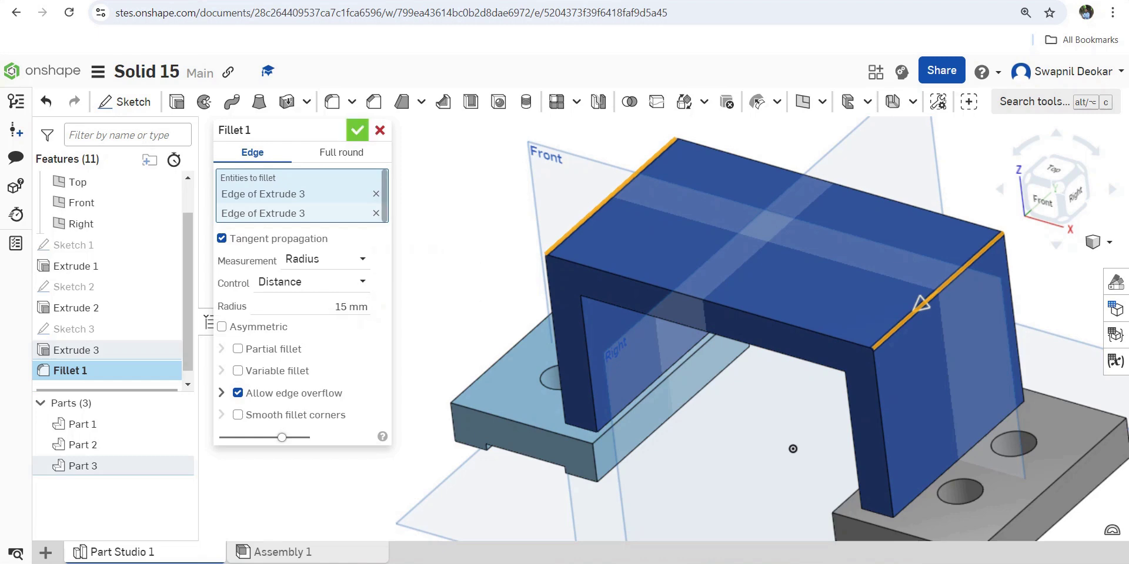
Fillet the bridge's two inner corner edges with a 6 mm radius
{"action": "right_click_drag", "start_coordinate": [792, 457], "coordinate": [799, 499]}
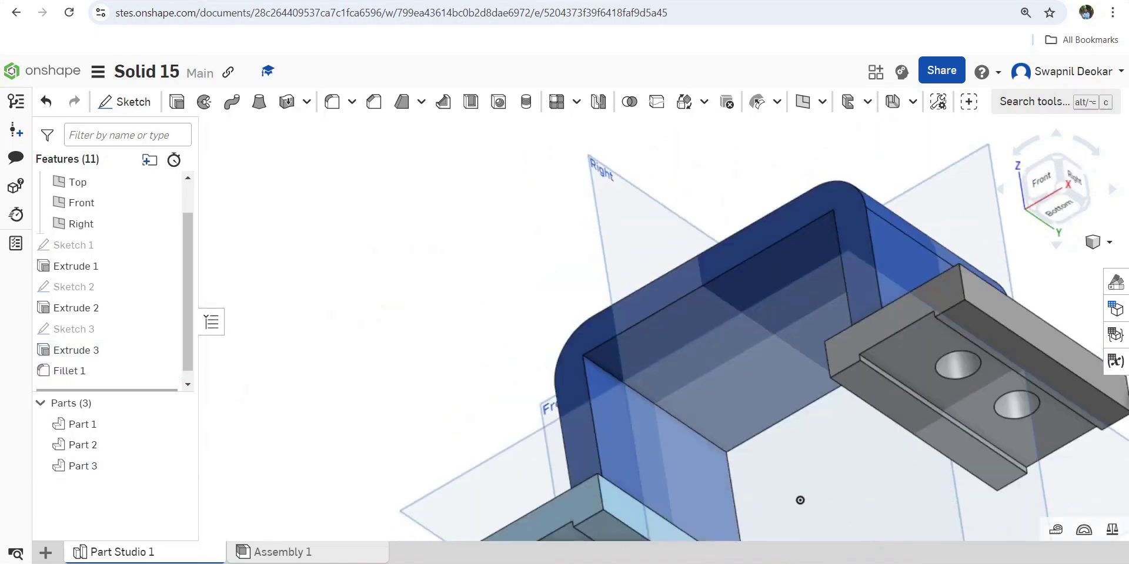
{"action": "left_click", "coordinate": [655, 404]}
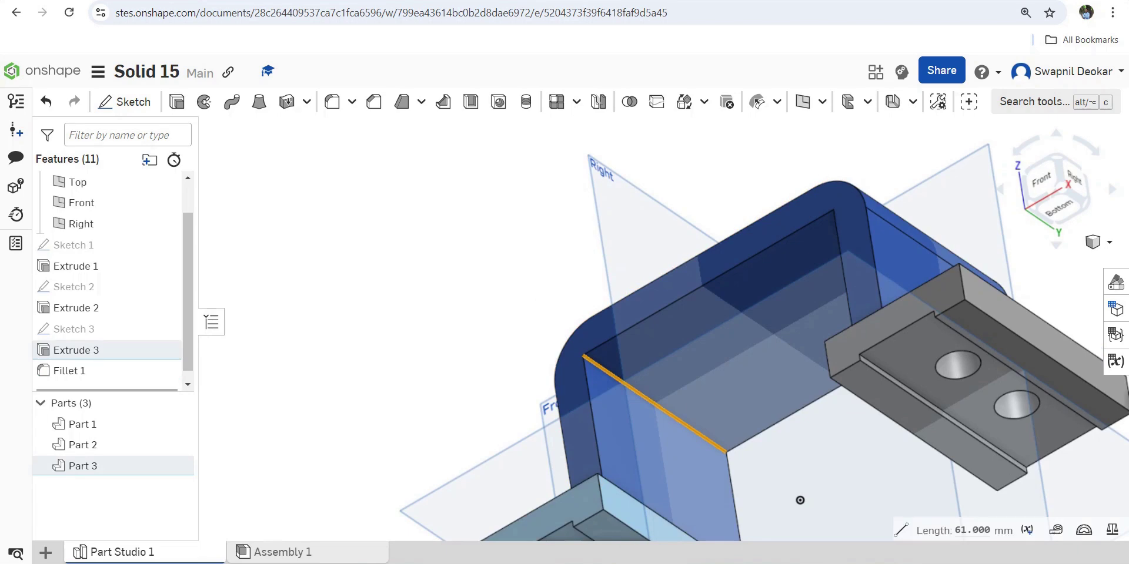
{"action": "right_click_drag", "start_coordinate": [776, 459], "coordinate": [864, 447]}
{"action": "right_click_drag", "start_coordinate": [826, 496], "coordinate": [832, 494]}
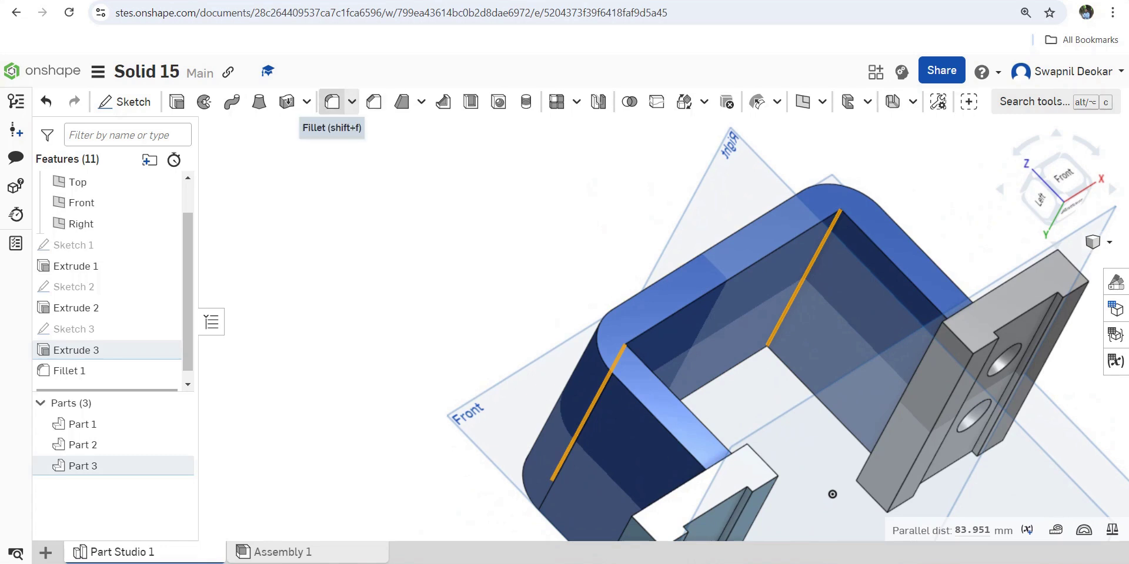
{"action": "left_click", "coordinate": [332, 102]}
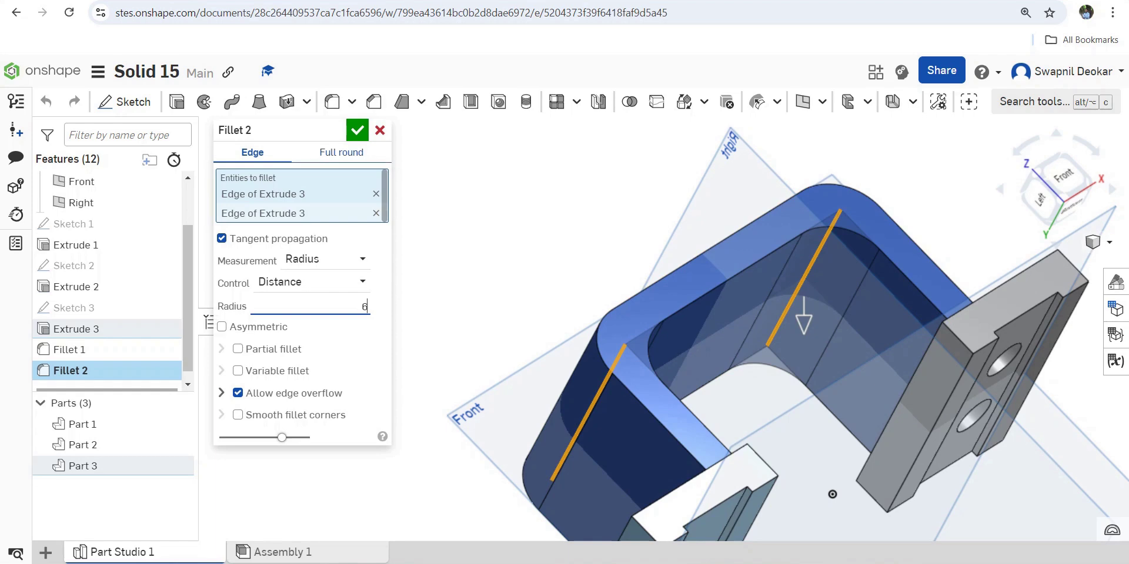
{"action": "key", "text": "Return"}
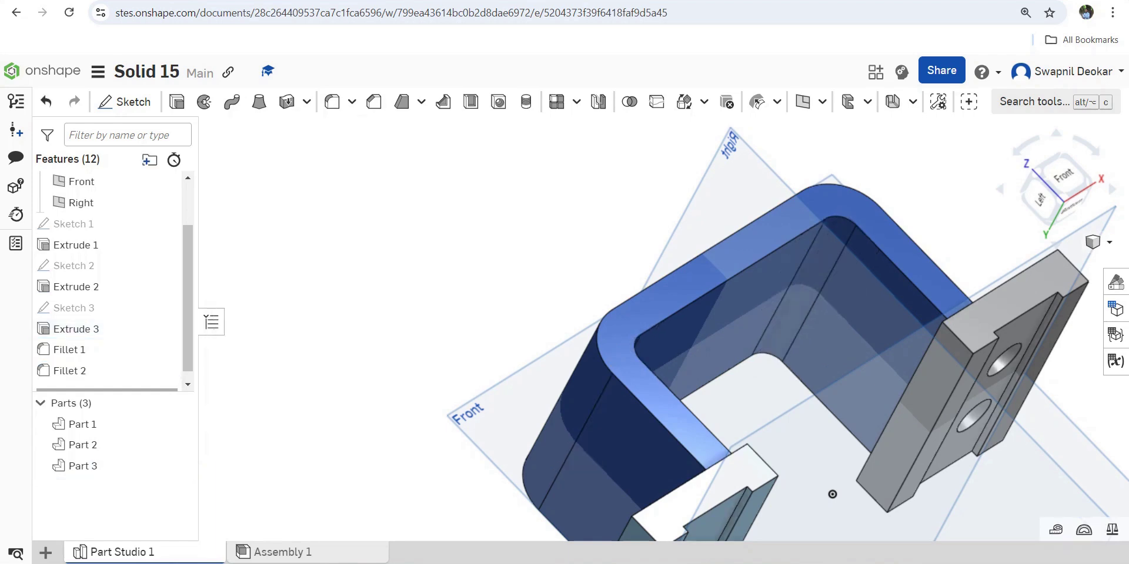
Check the bridge's remaining fillet radius against the reference drawing in PowerPoint, and return to Onshape
{"action": "mouse_move", "coordinate": [833, 494]}
{"action": "right_mouse_down"}
{"action": "mouse_move", "coordinate": [812, 478]}
{"action": "mouse_move", "coordinate": [834, 483]}
{"action": "right_mouse_up"}
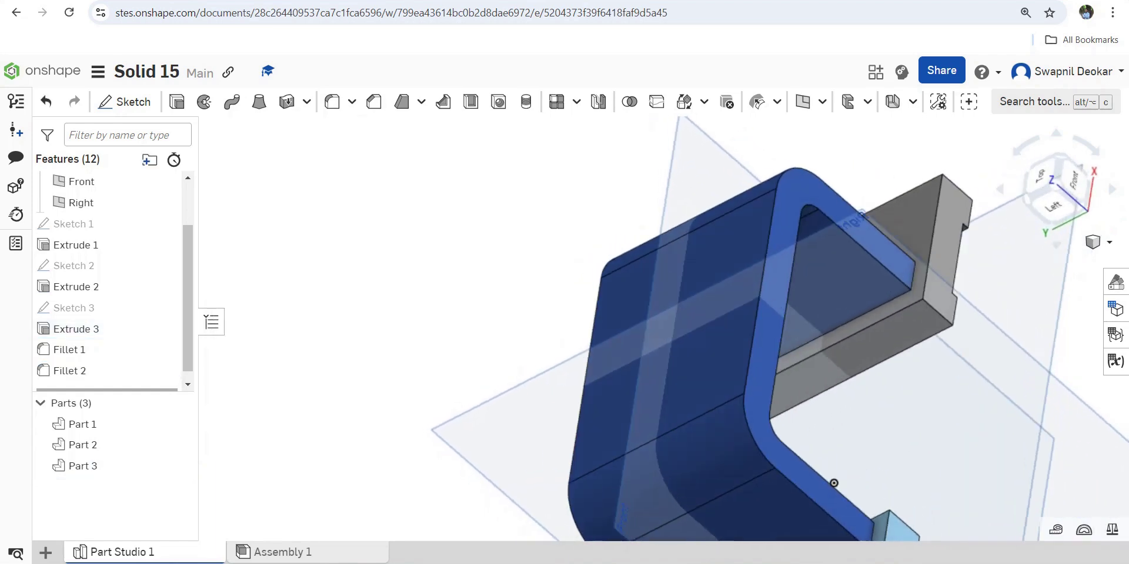
{"action": "key", "text": "alt+Tab"}
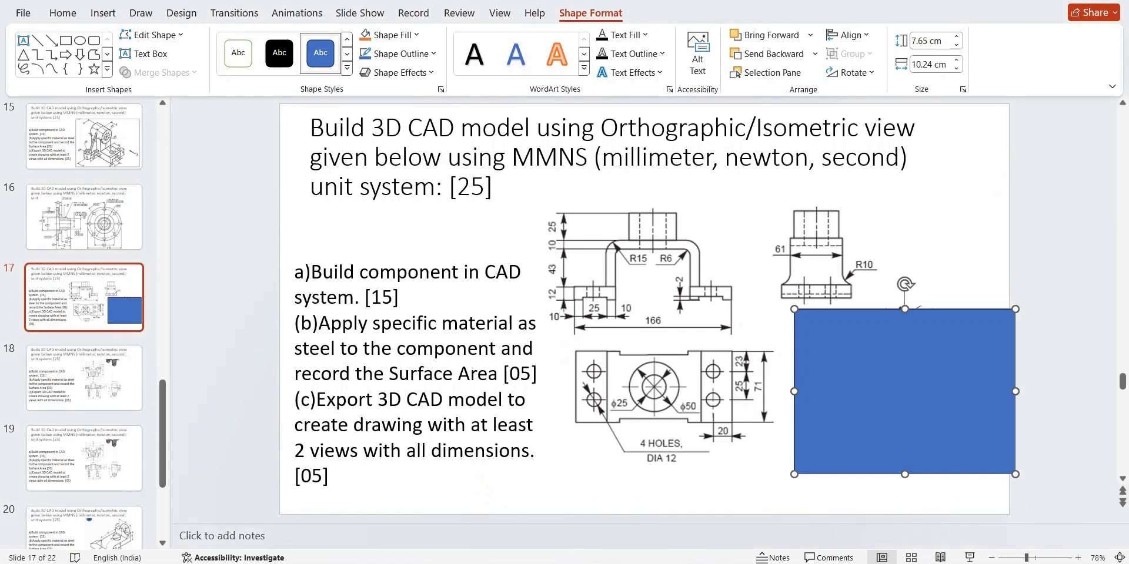
{"action": "key", "text": "alt+Tab"}
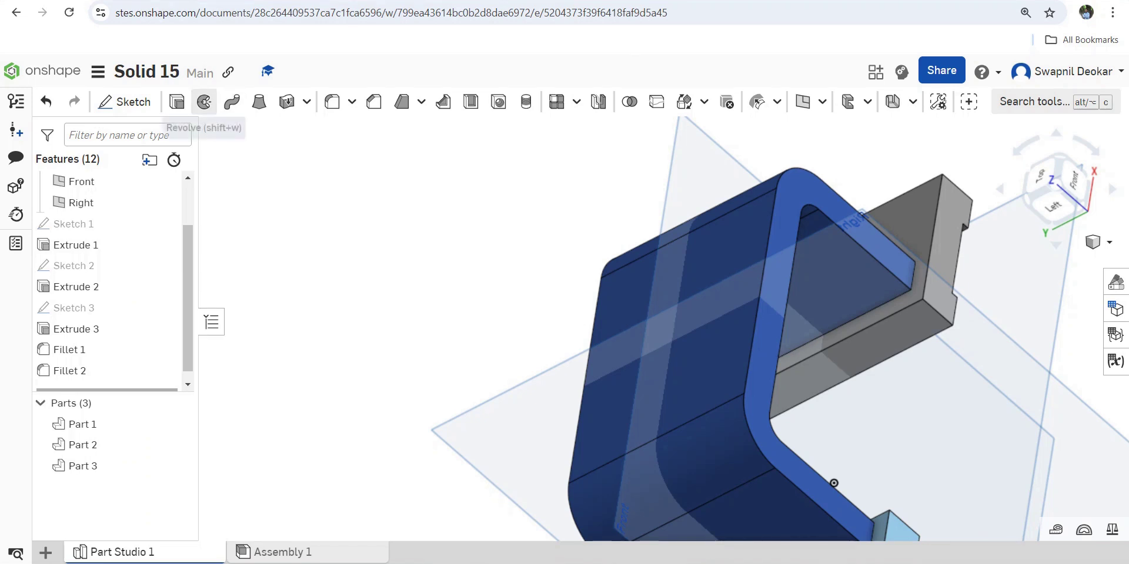
{"action": "left_click", "coordinate": [333, 101]}
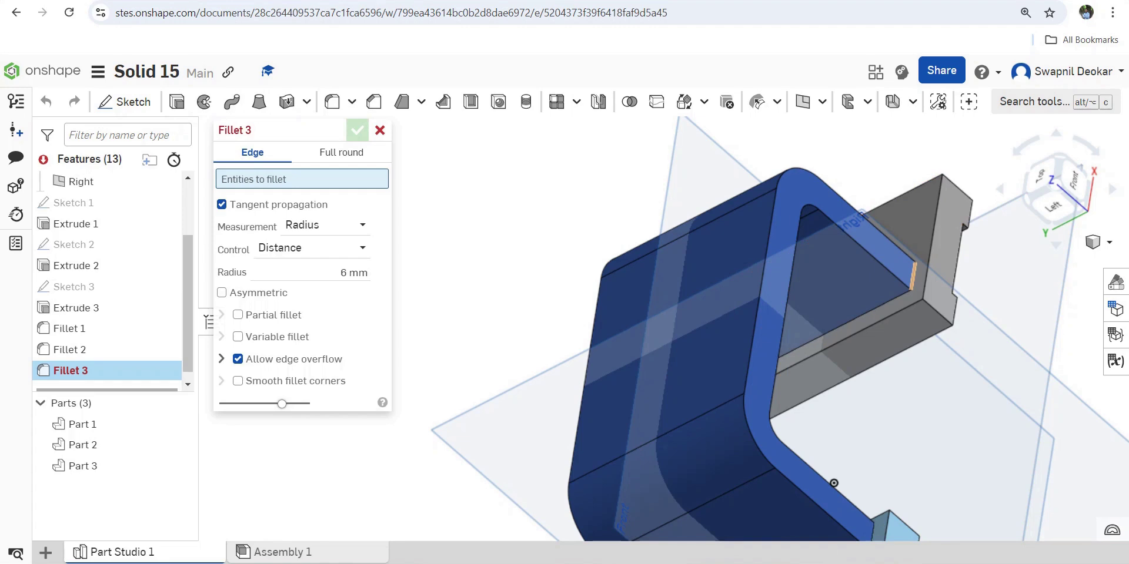
{"action": "scroll", "coordinate": [831, 441], "scroll_direction": "up", "scroll_amount": 5}
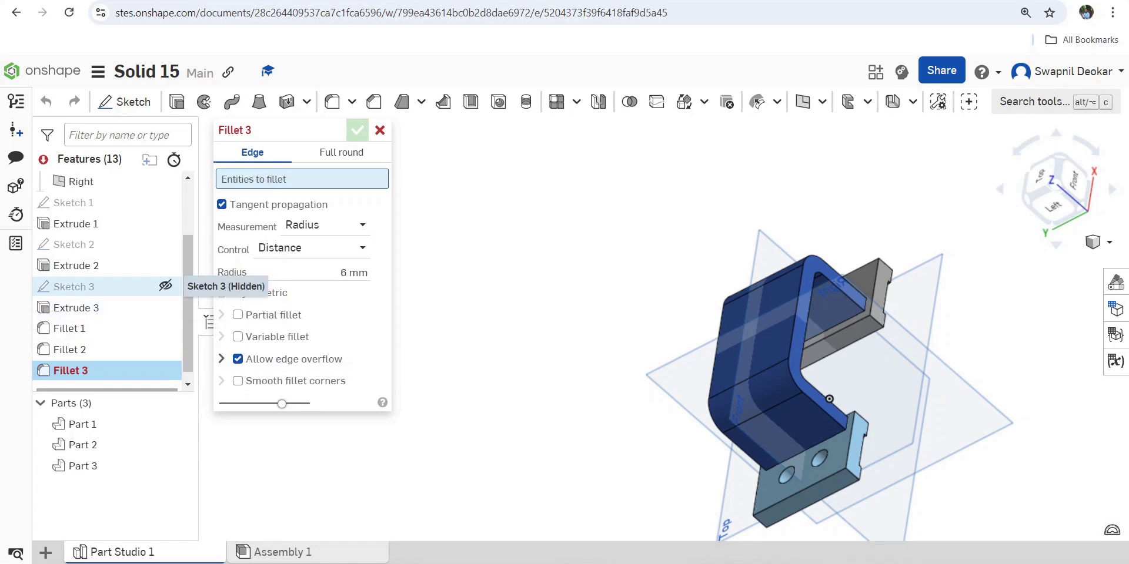
Reopen the bridge sketch and make one leg's inner line coincident with the inner end edge of its base block
{"action": "double_click", "coordinate": [171, 287]}
{"action": "scroll", "coordinate": [900, 383], "scroll_direction": "down", "scroll_amount": 3}
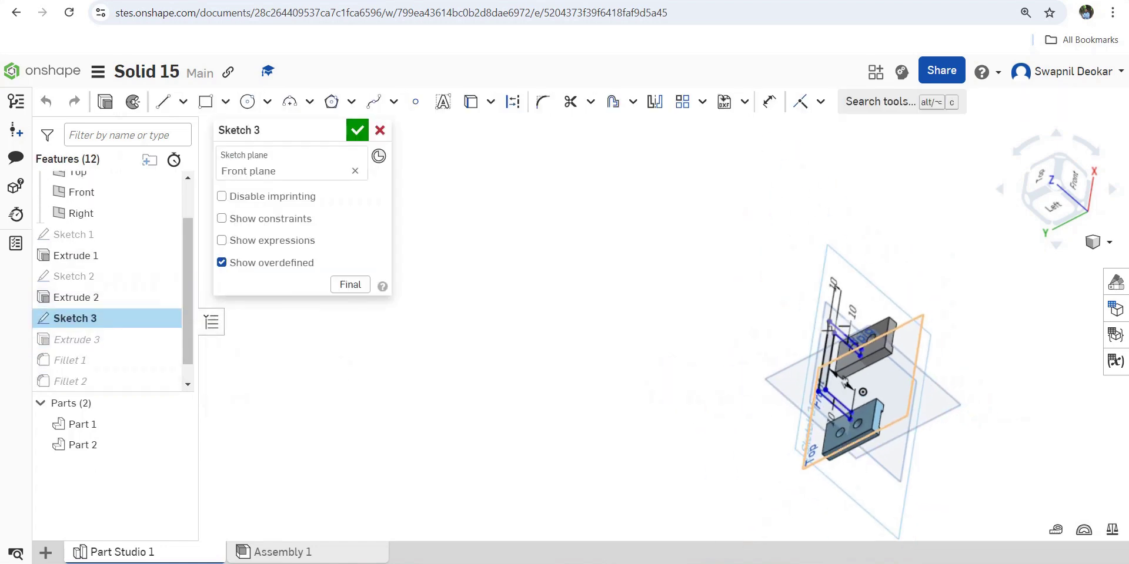
{"action": "right_click", "coordinate": [576, 289]}
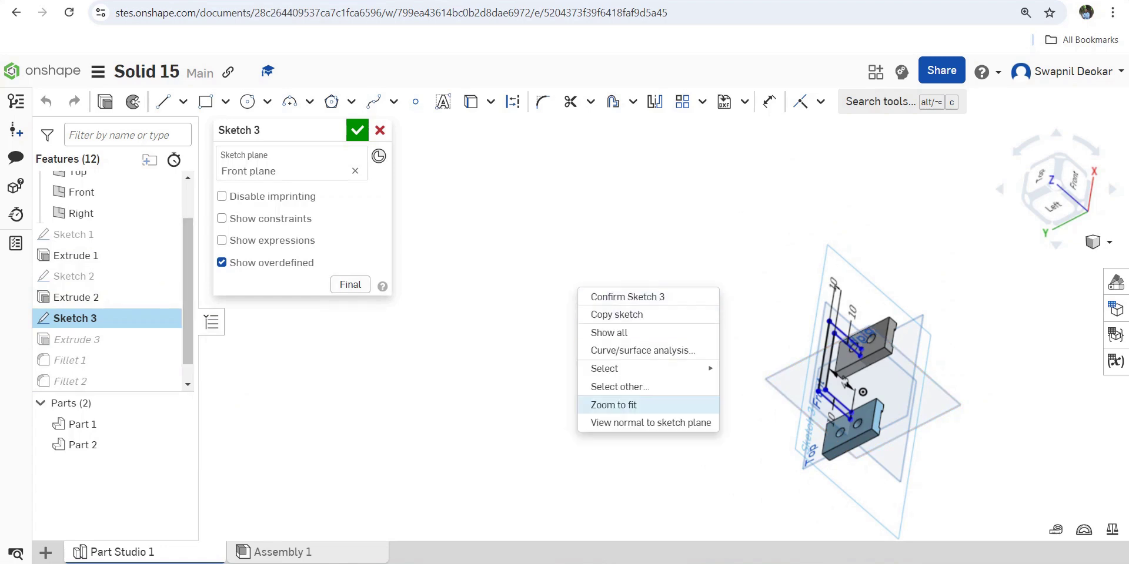
{"action": "left_click", "coordinate": [653, 421]}
{"action": "scroll", "coordinate": [663, 299], "scroll_direction": "up", "scroll_amount": 6}
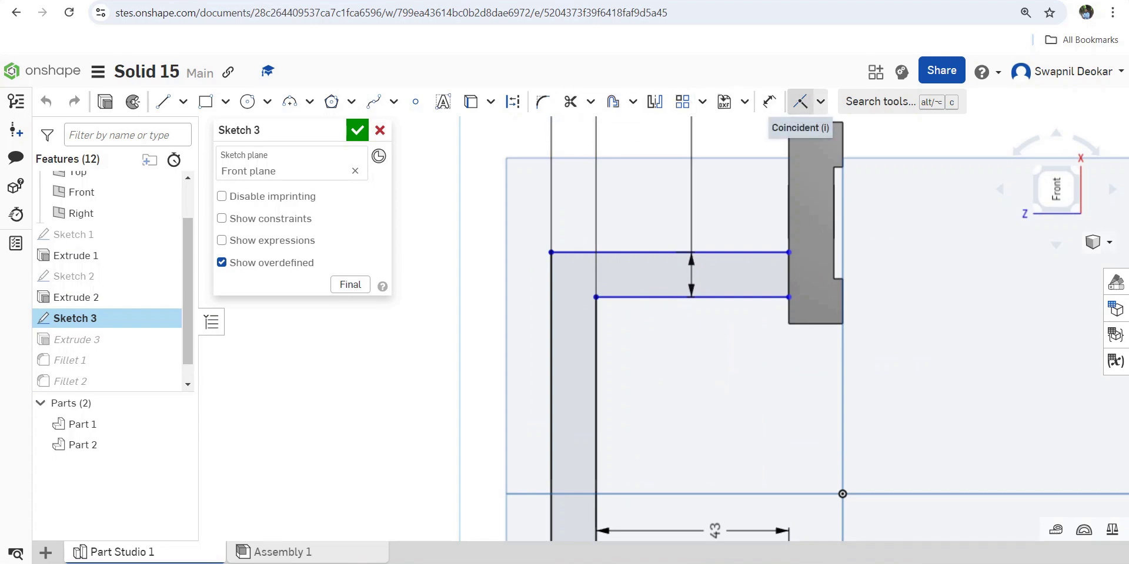
{"action": "left_click", "coordinate": [799, 101]}
{"action": "left_click", "coordinate": [729, 297]}
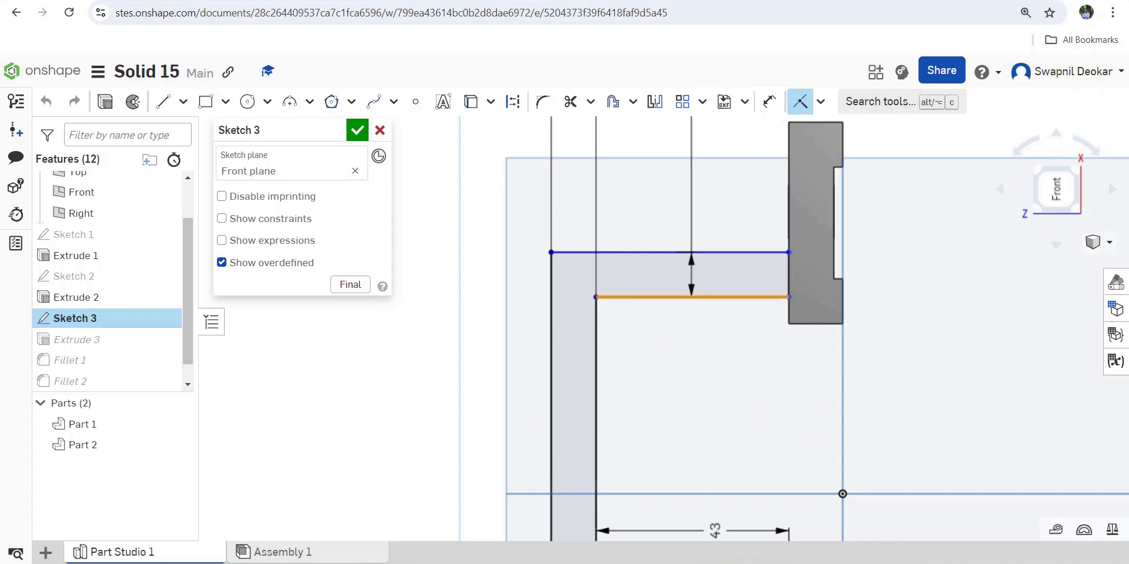
{"action": "left_click", "coordinate": [816, 323]}
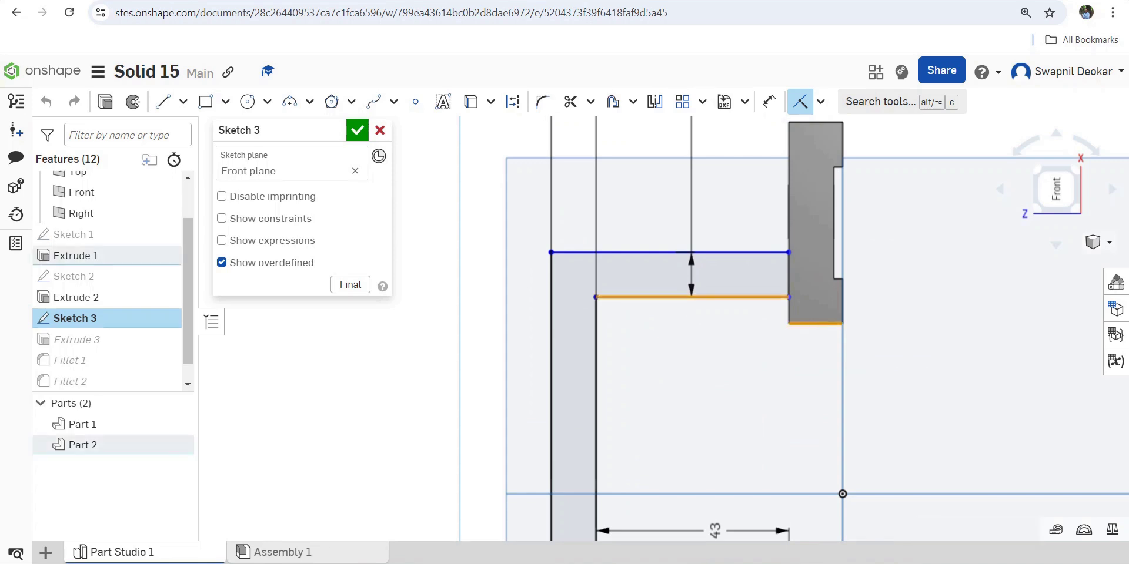
Make the other leg's inner line coincident with the inner end edge of the opposite base block, and finish the sketch
{"action": "scroll", "coordinate": [752, 373], "scroll_direction": "down", "scroll_amount": 5}
{"action": "scroll", "coordinate": [740, 507], "scroll_direction": "up", "scroll_amount": 4}
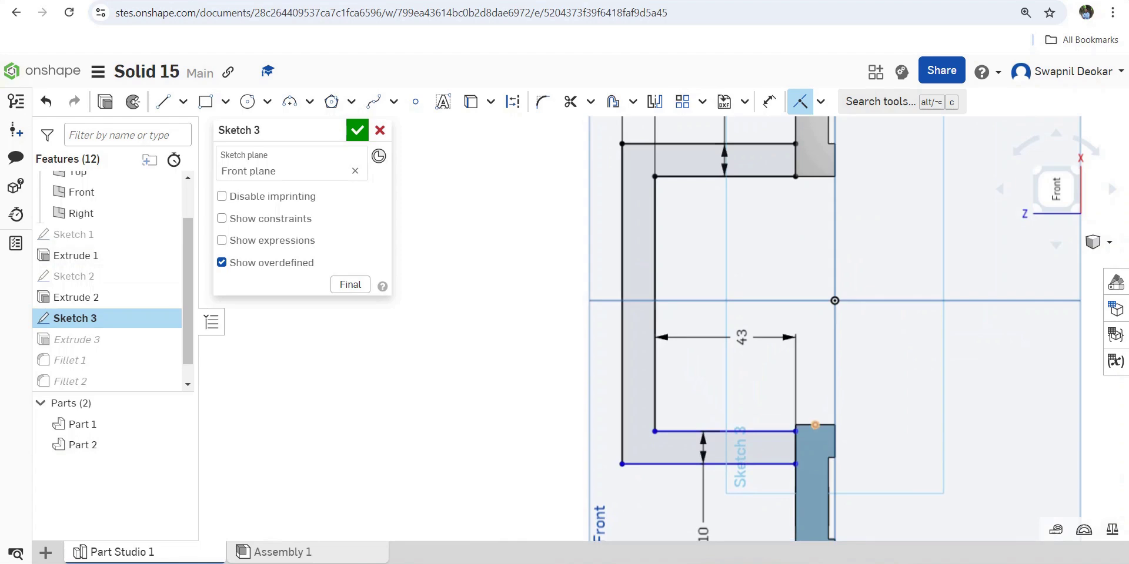
{"action": "left_click", "coordinate": [764, 432]}
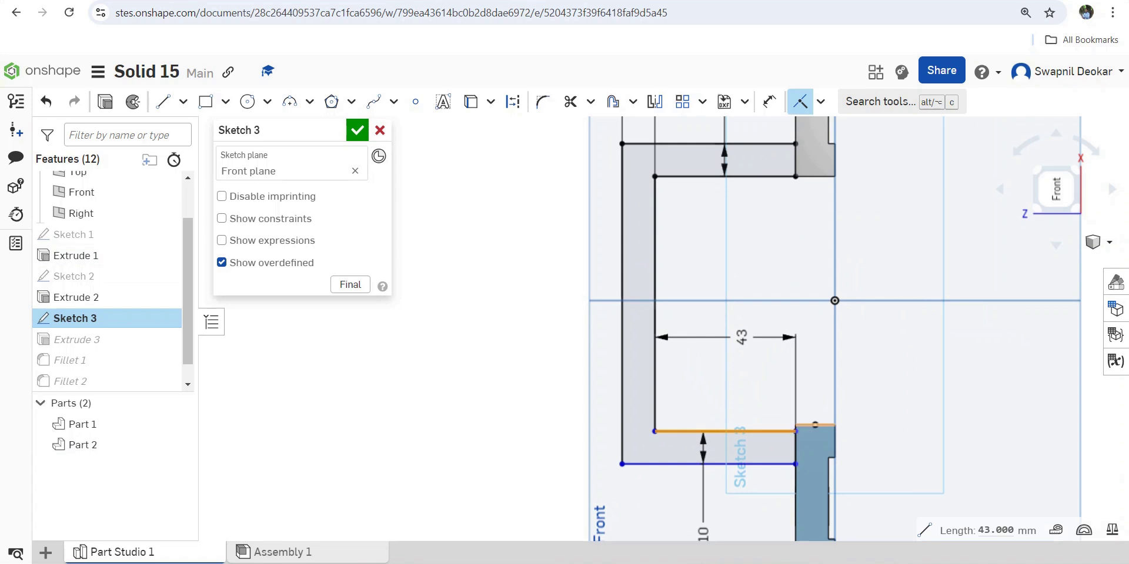
{"action": "left_click", "coordinate": [816, 425]}
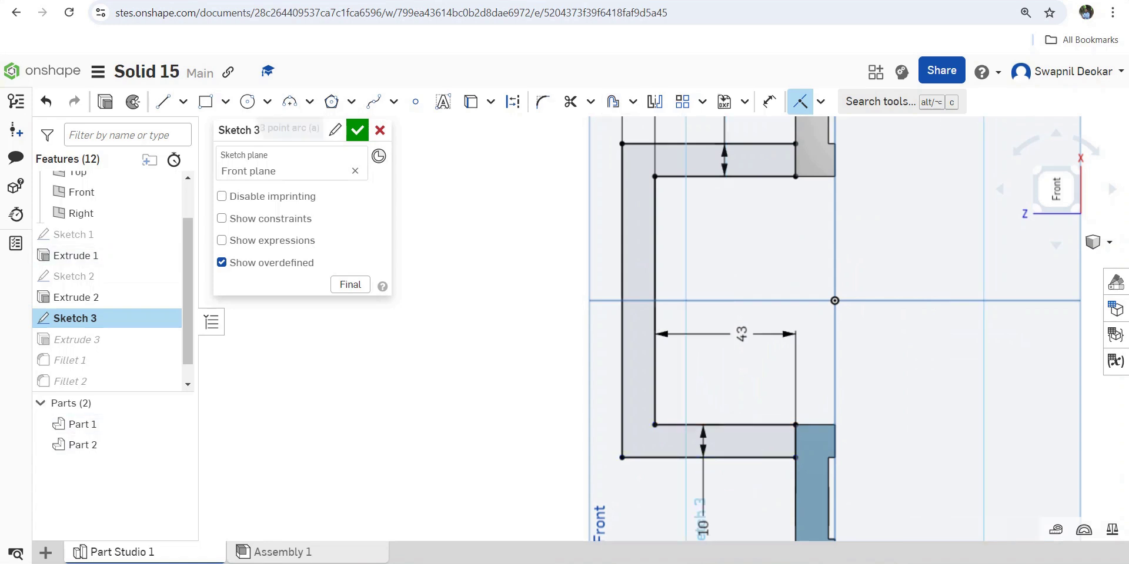
{"action": "left_click", "coordinate": [357, 130]}
Try a 10 mm radius fillet on the short edge where one bridge leg meets its base block
{"action": "right_click_drag", "start_coordinate": [518, 517], "coordinate": [532, 494]}
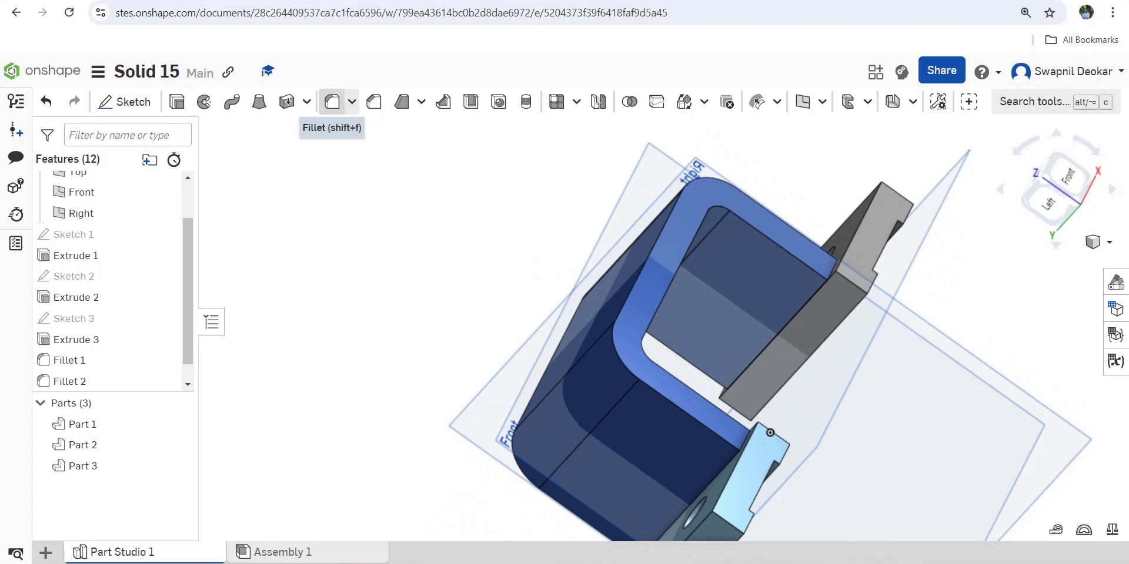
{"action": "left_click", "coordinate": [332, 102]}
{"action": "scroll", "coordinate": [837, 273], "scroll_direction": "up", "scroll_amount": 5}
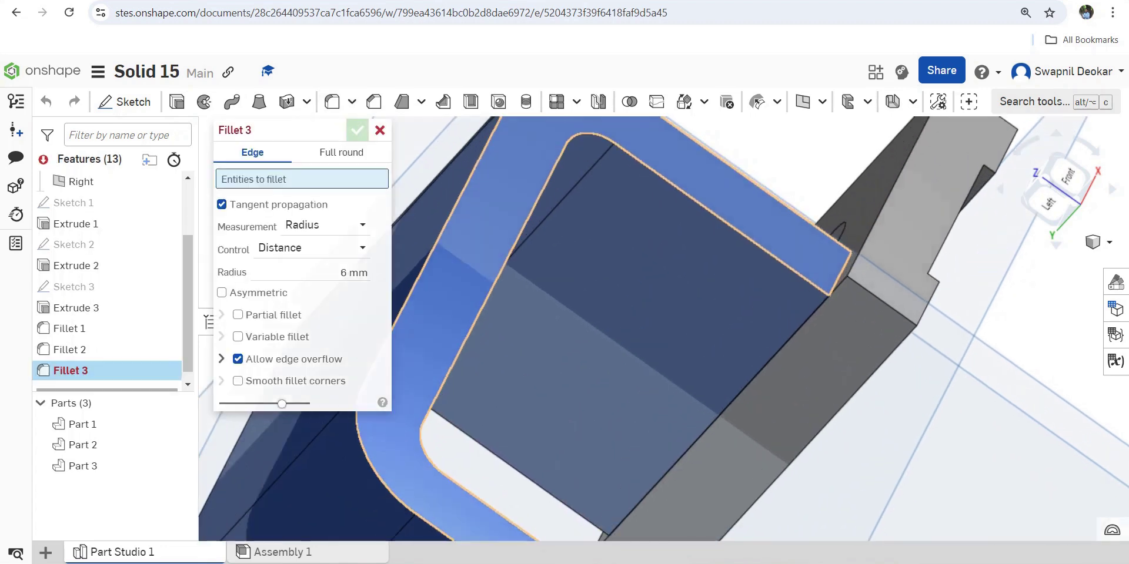
{"action": "left_click", "coordinate": [840, 272]}
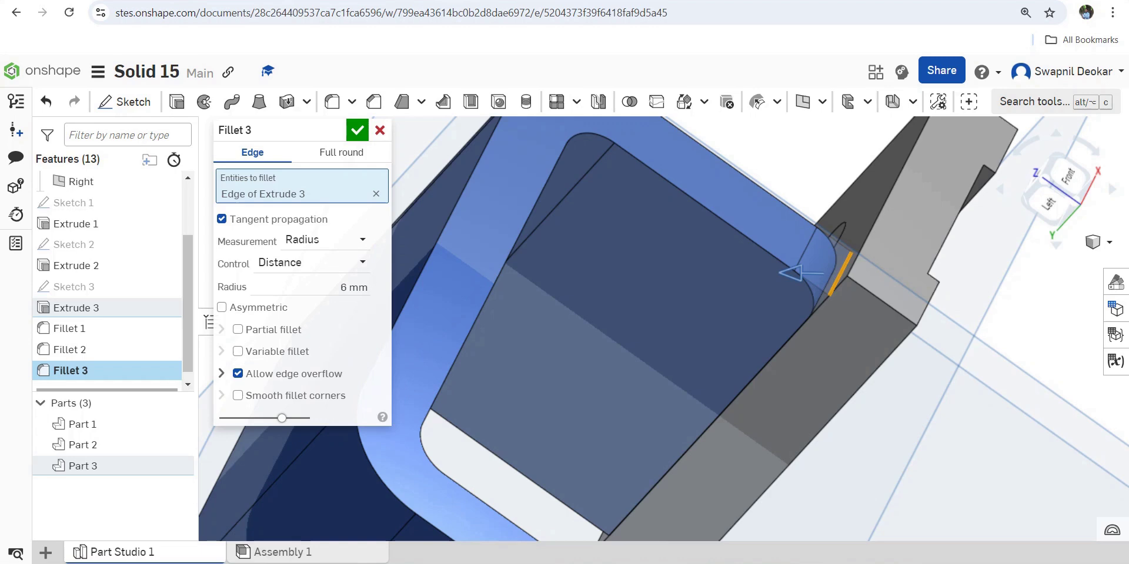
{"action": "mouse_move", "coordinate": [802, 270]}
{"action": "right_mouse_down"}
{"action": "mouse_move", "coordinate": [686, 423]}
{"action": "mouse_move", "coordinate": [597, 509]}
{"action": "right_mouse_up"}
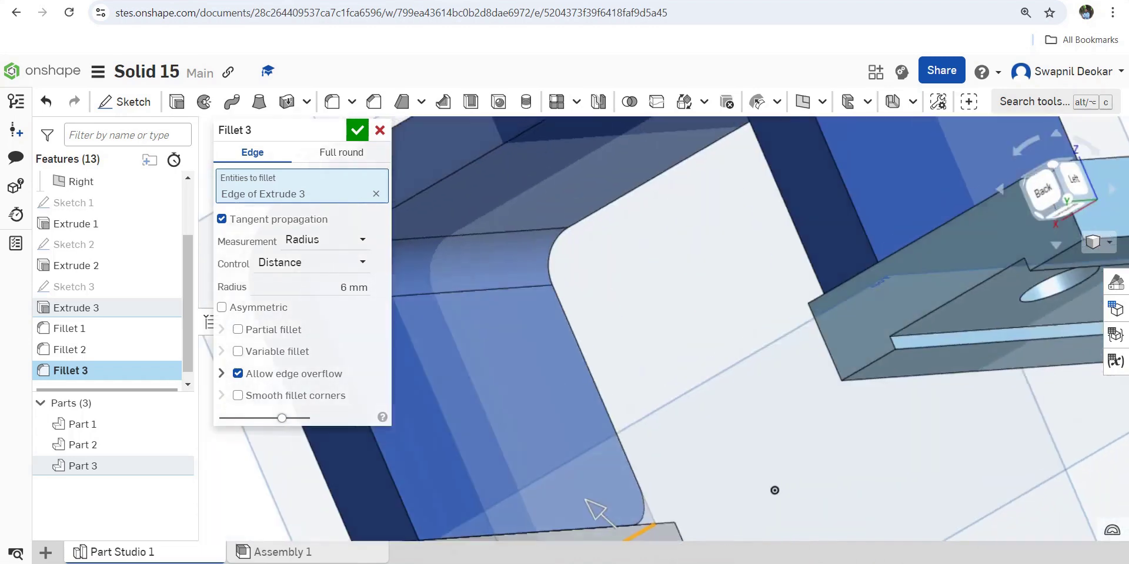
{"action": "scroll", "coordinate": [617, 474], "scroll_direction": "down", "scroll_amount": 5}
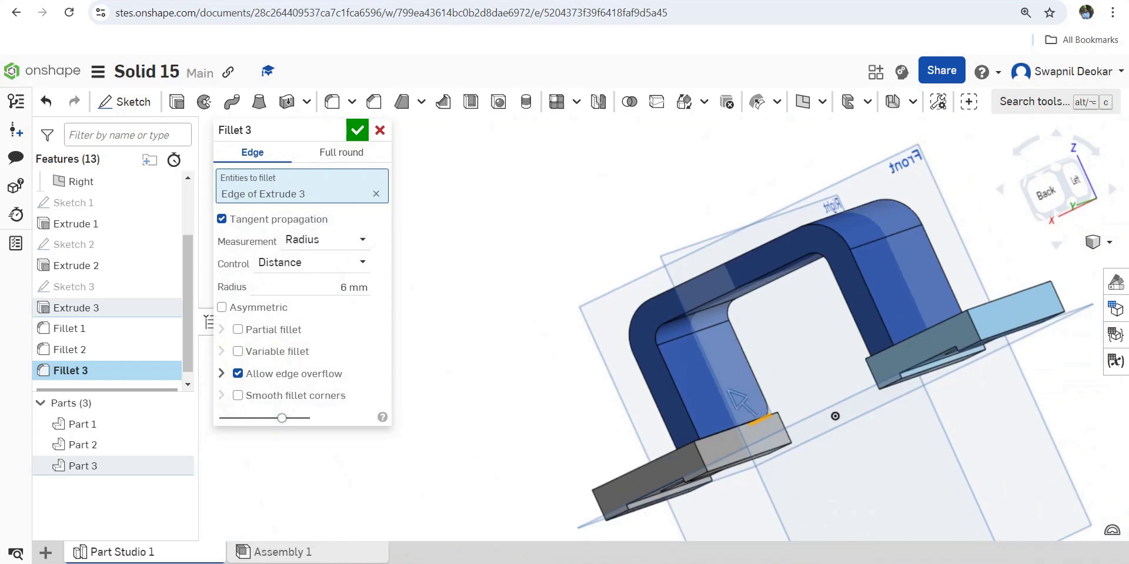
{"action": "left_click_drag", "start_coordinate": [742, 403], "coordinate": [753, 413]}
{"action": "left_click", "coordinate": [337, 288]}
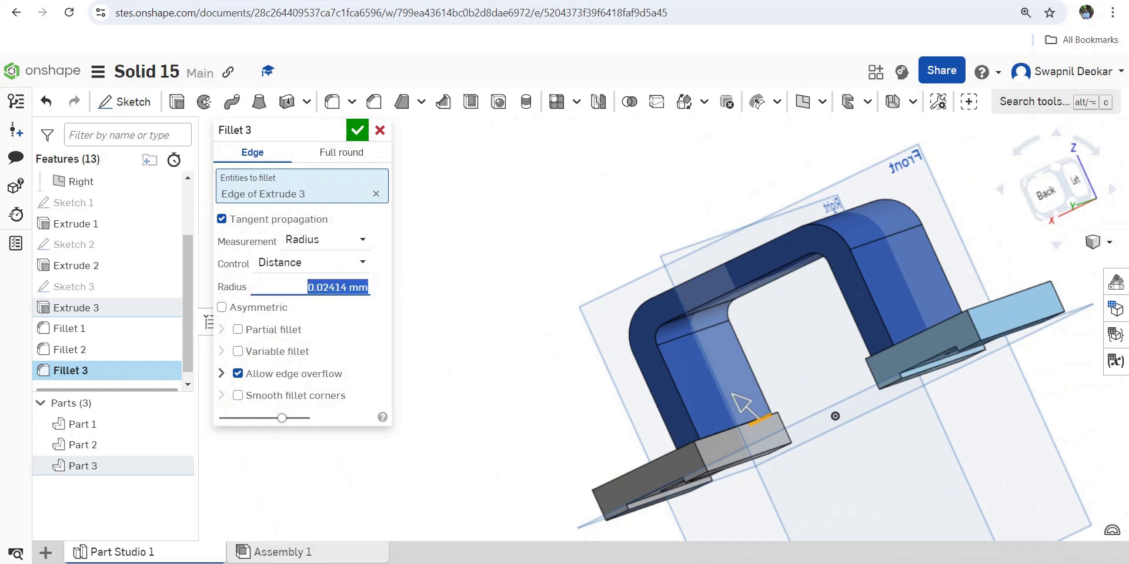
{"action": "type", "text": "10"}
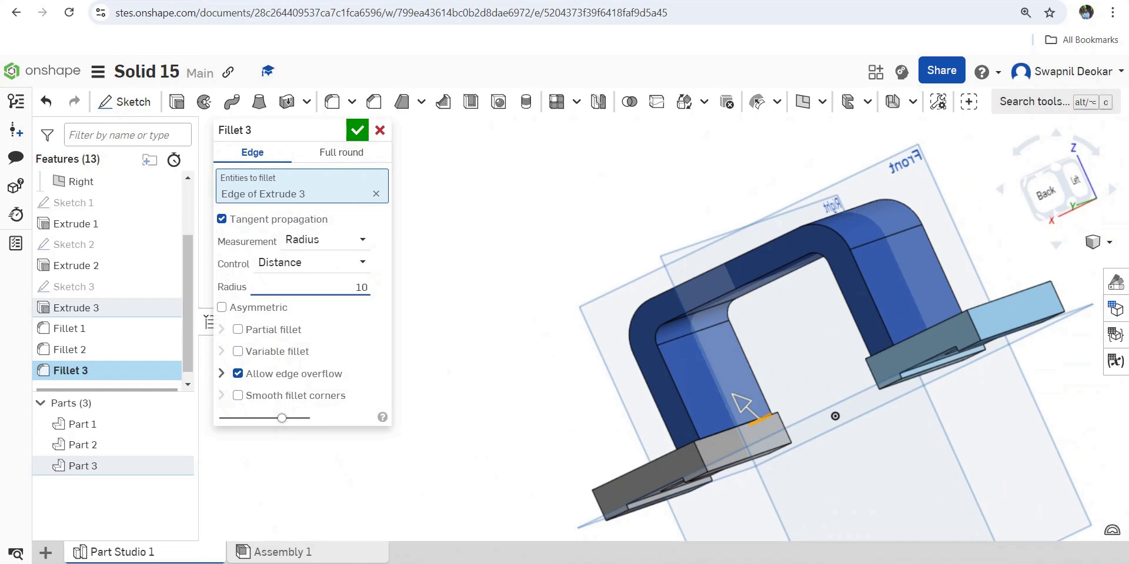
{"action": "key", "text": "Return"}
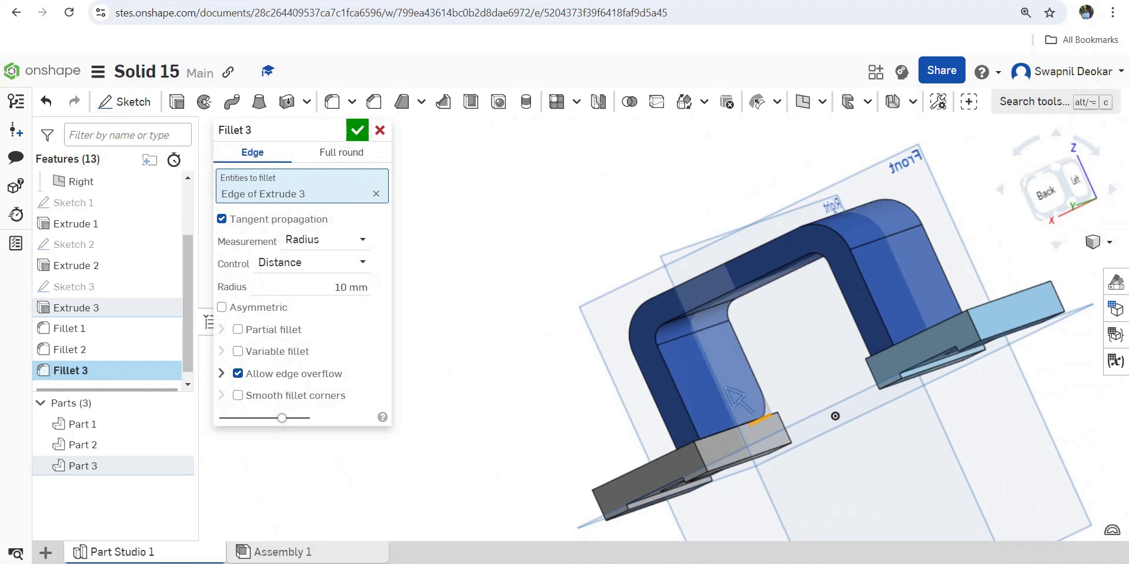
Try the leg fillet with edge overflow disallowed and smooth fillet corners enabled
{"action": "left_click_drag", "start_coordinate": [725, 387], "coordinate": [731, 392]}
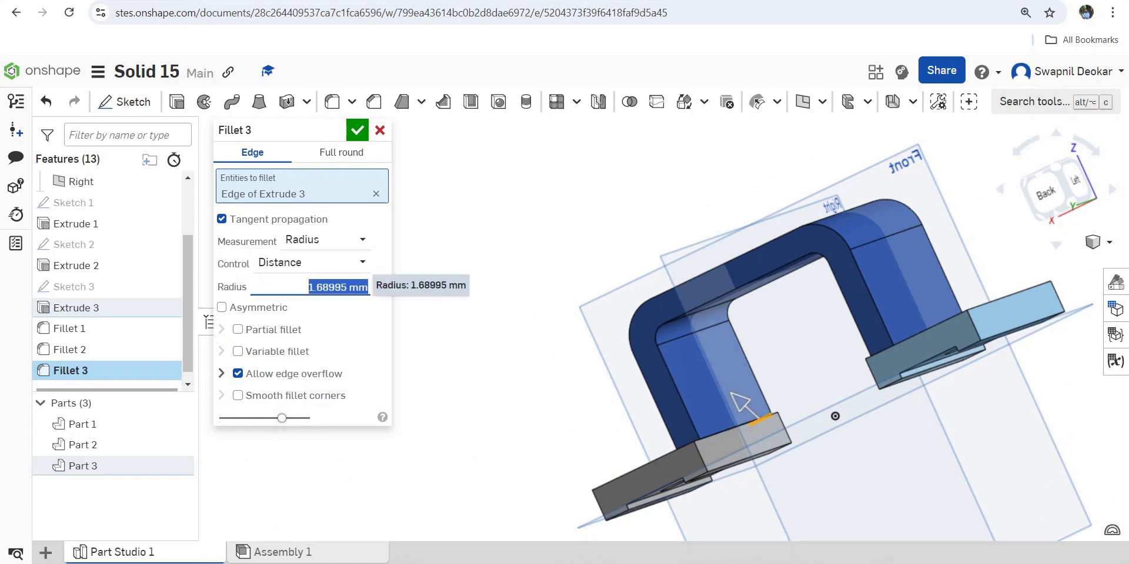
{"action": "left_click", "coordinate": [308, 287]}
{"action": "key", "text": "shift+End"}
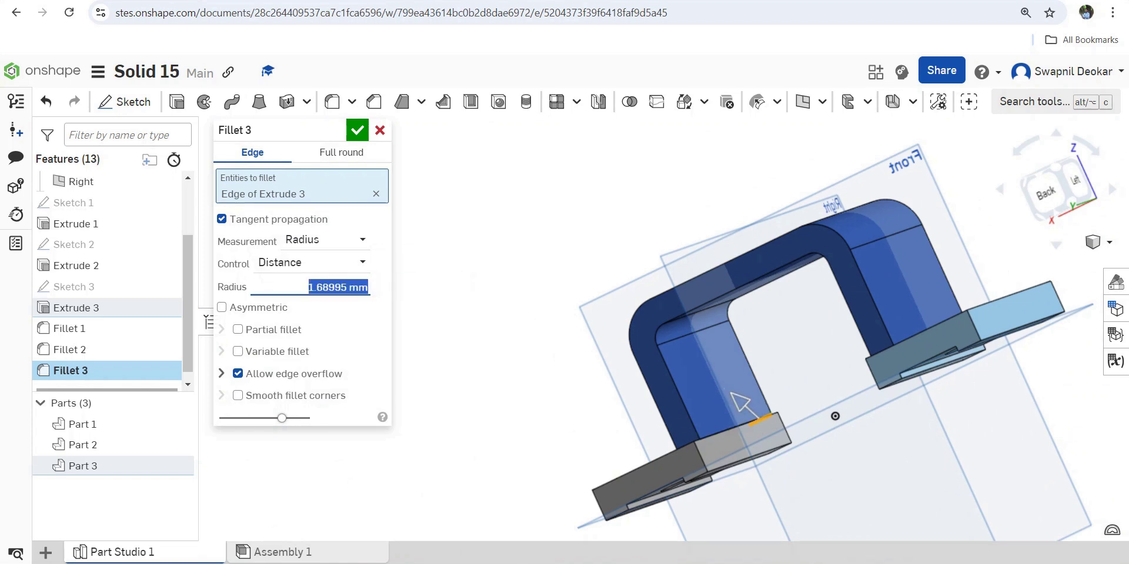
{"action": "key", "text": "Tab"}
{"action": "key", "text": "Tab"}
{"action": "key", "text": "Tab"}
{"action": "key", "text": "Tab"}
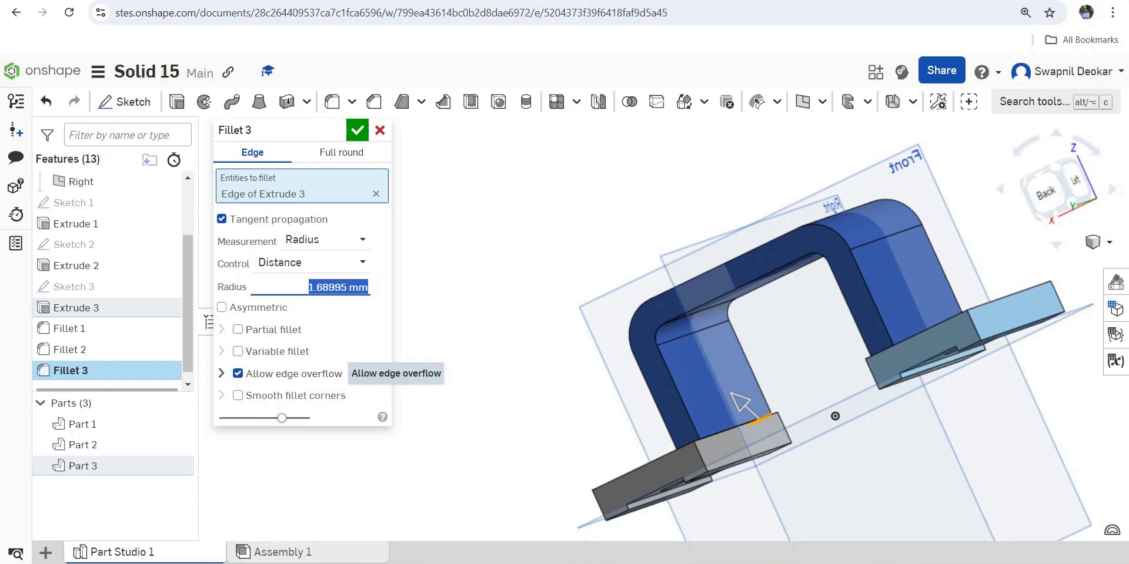
{"action": "key", "text": "Tab"}
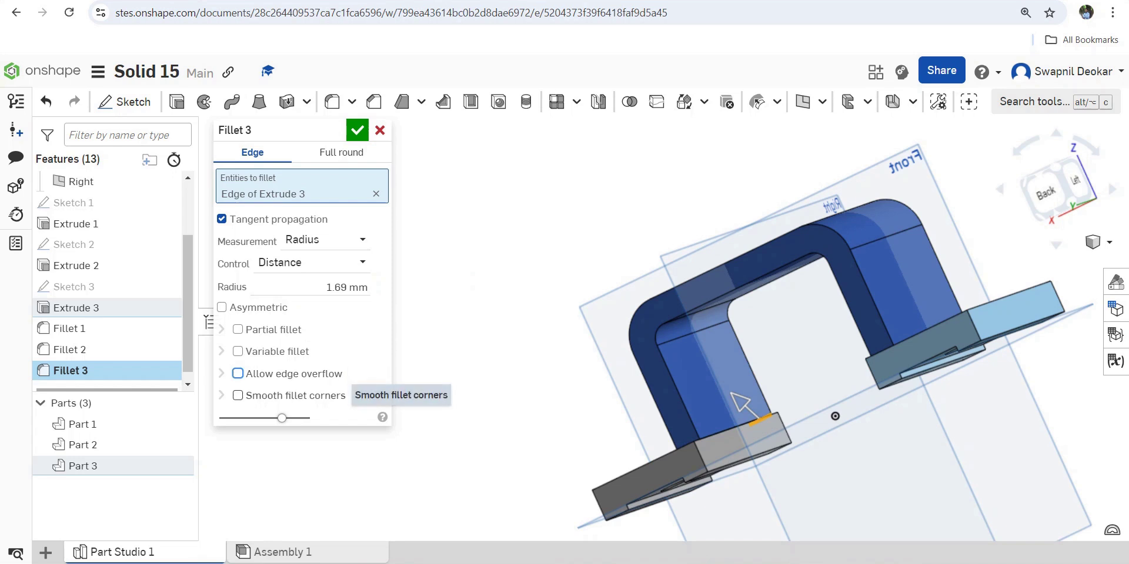
{"action": "key", "text": "space"}
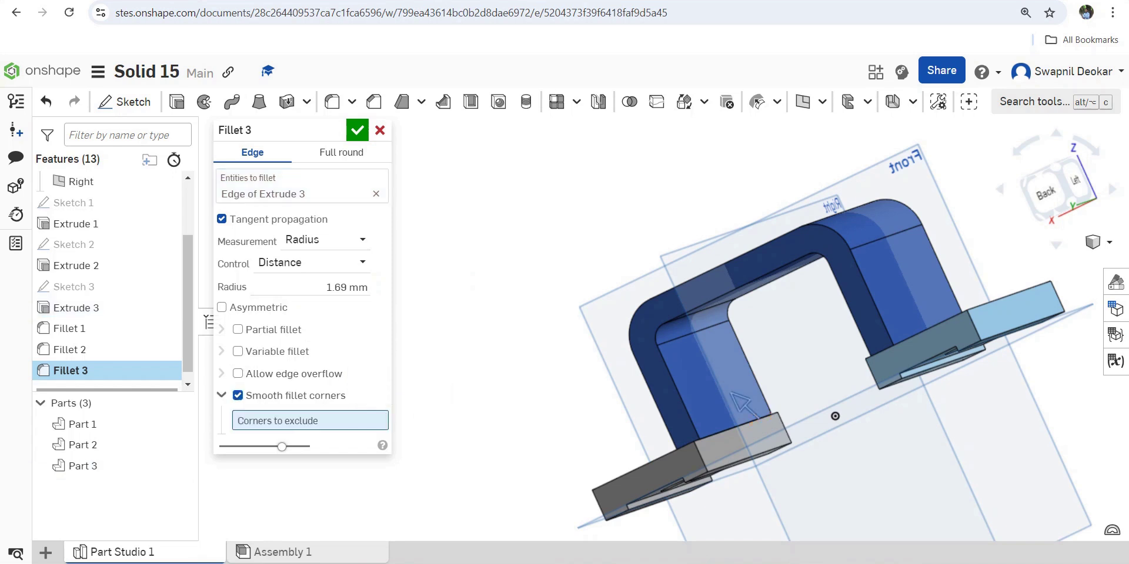
{"action": "right_click_drag", "start_coordinate": [731, 393], "coordinate": [749, 347]}
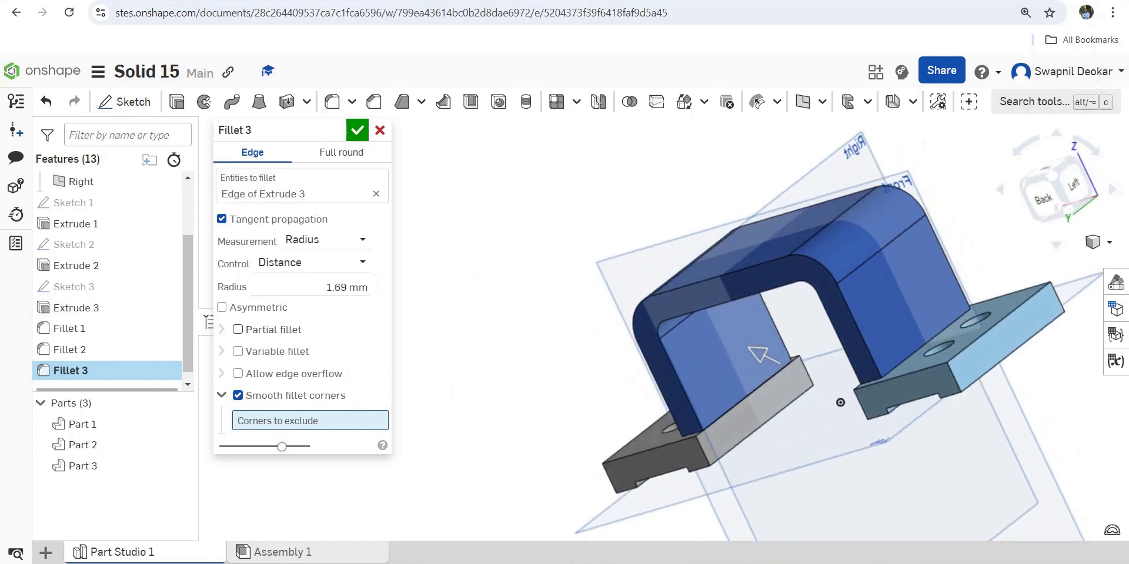
Try the leg fillet as a variable fillet with a 10 mm radius, and cancel the fillet
{"action": "key", "text": "shift+Tab"}
{"action": "key", "text": "shift+Tab"}
{"action": "key", "text": "space"}
{"action": "key", "text": "Tab"}
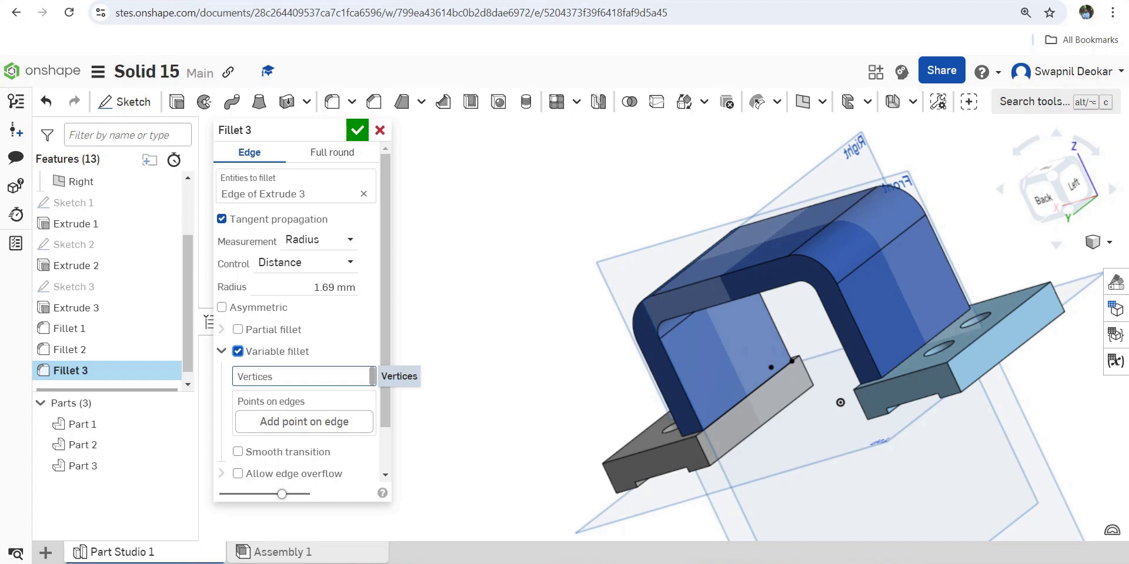
{"action": "key", "text": "Tab"}
{"action": "key", "text": "Tab"}
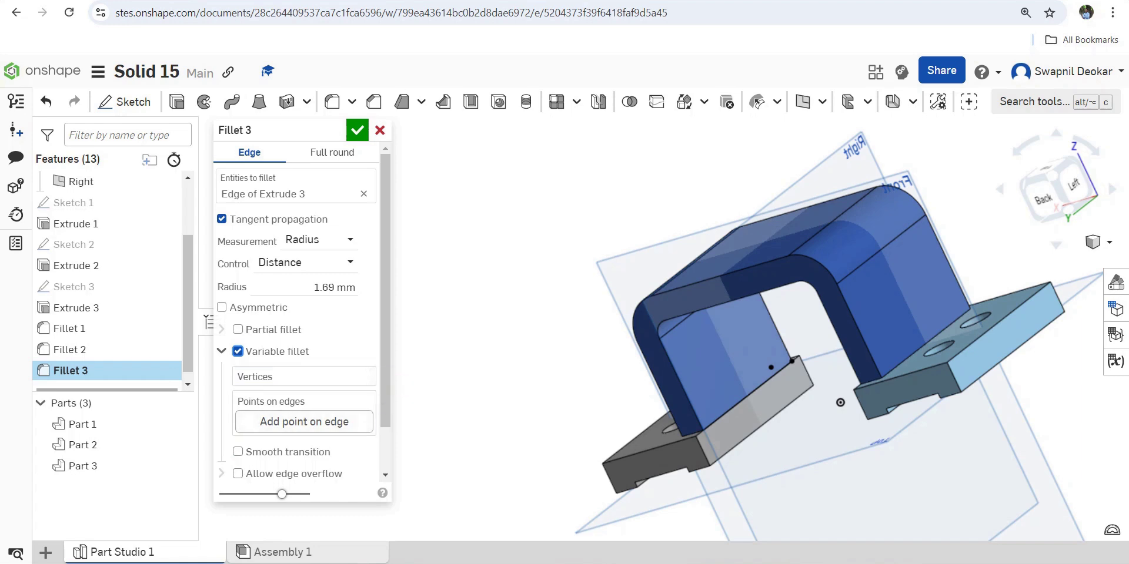
{"action": "right_click_drag", "start_coordinate": [841, 402], "coordinate": [907, 352]}
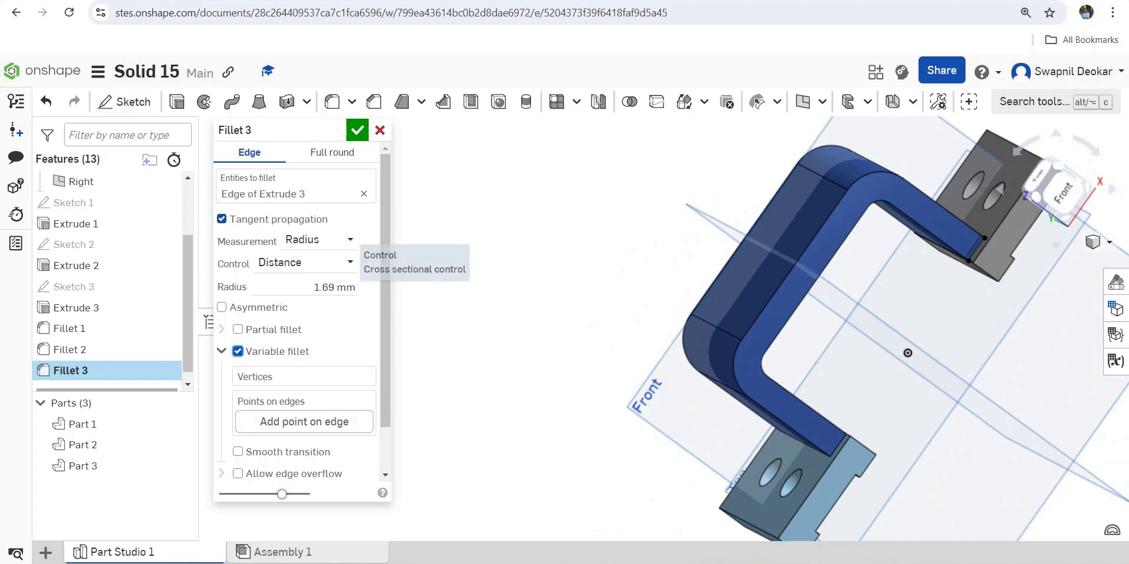
{"action": "left_click", "coordinate": [318, 287]}
{"action": "type", "text": "1"}
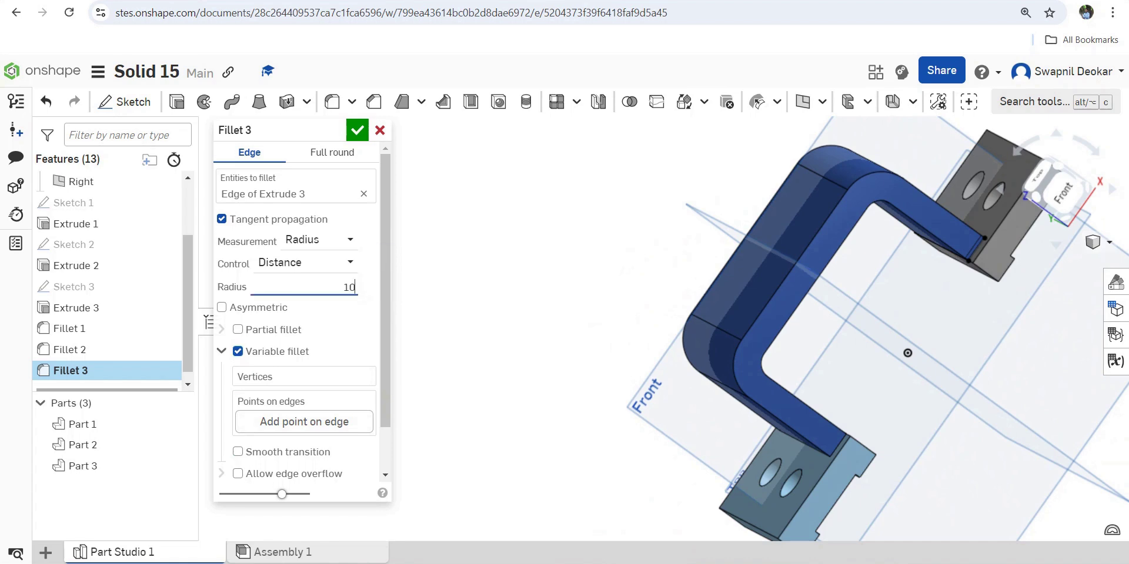
{"action": "type", "text": "0"}
{"action": "key", "text": "Return"}
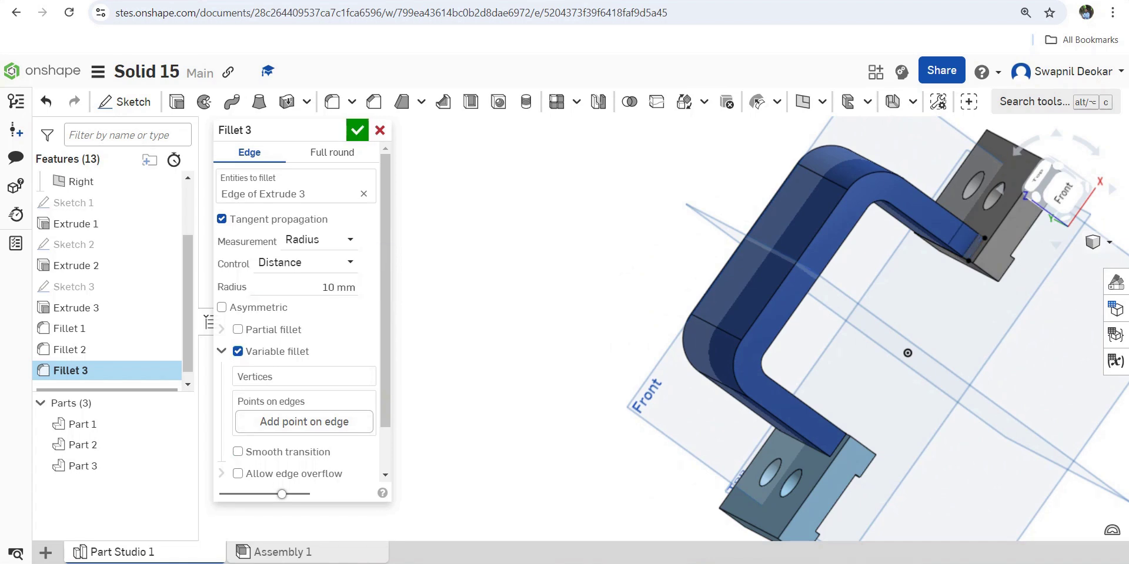
{"action": "mouse_move", "coordinate": [907, 353]}
{"action": "right_mouse_down"}
{"action": "mouse_move", "coordinate": [858, 406]}
{"action": "mouse_move", "coordinate": [921, 361]}
{"action": "right_mouse_up"}
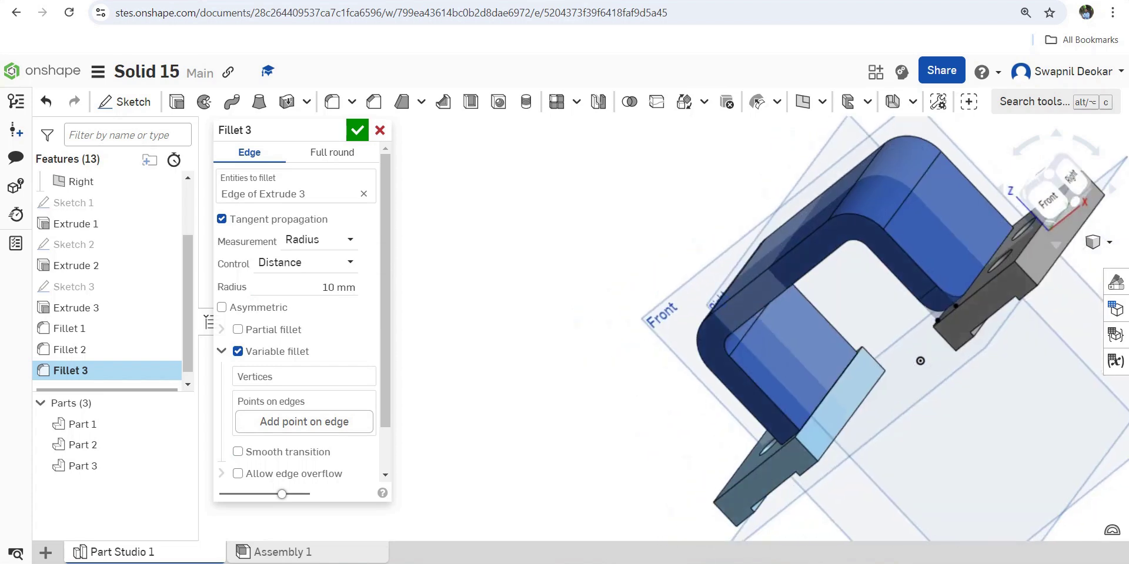
{"action": "key", "text": "Escape"}
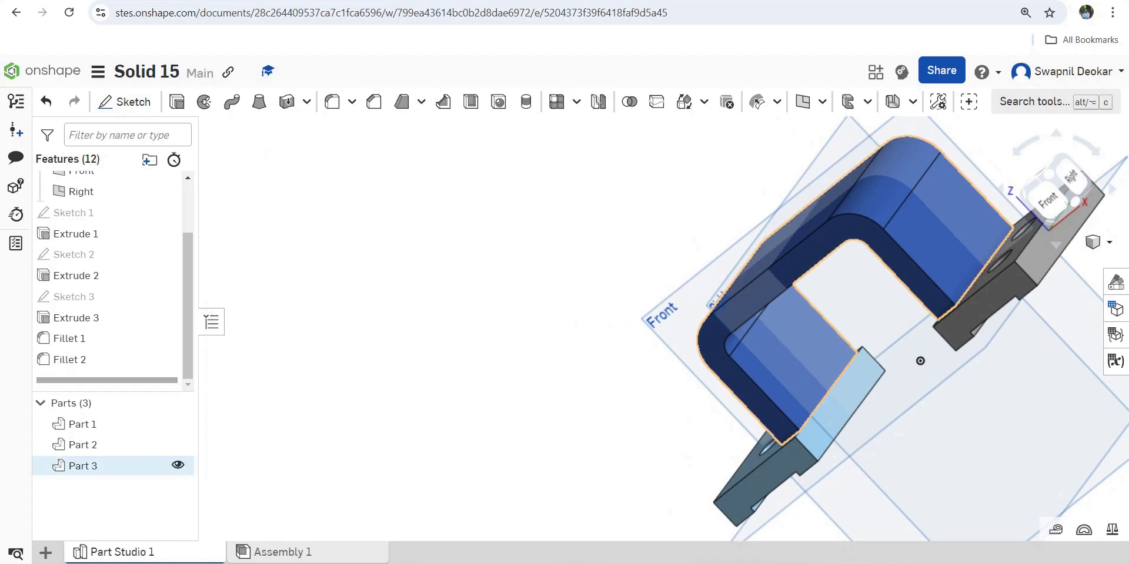
Unite Part 1, Part 2 and Part 3 with a Boolean union, keeping the tool parts
{"action": "left_click", "coordinate": [88, 465]}
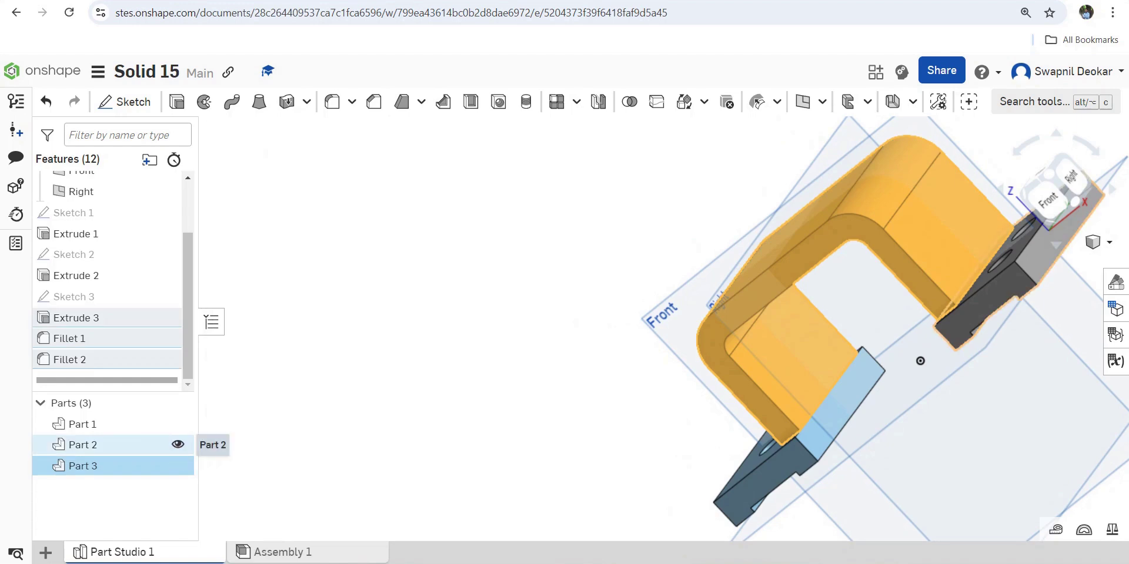
{"action": "left_click", "coordinate": [89, 445], "text": "shift"}
{"action": "left_click", "coordinate": [82, 424], "text": "shift"}
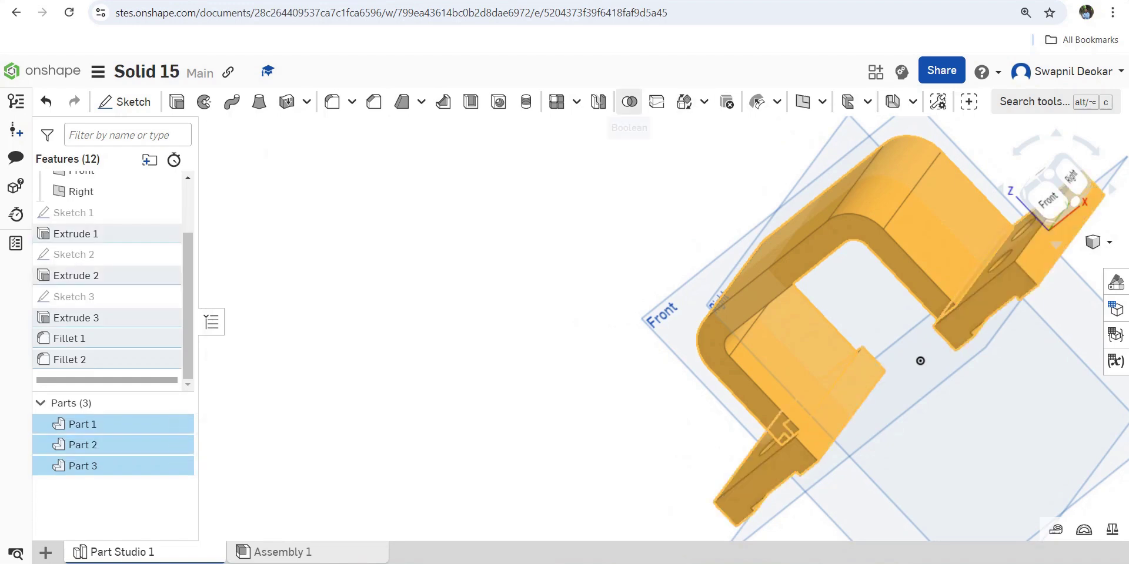
{"action": "left_click", "coordinate": [629, 101]}
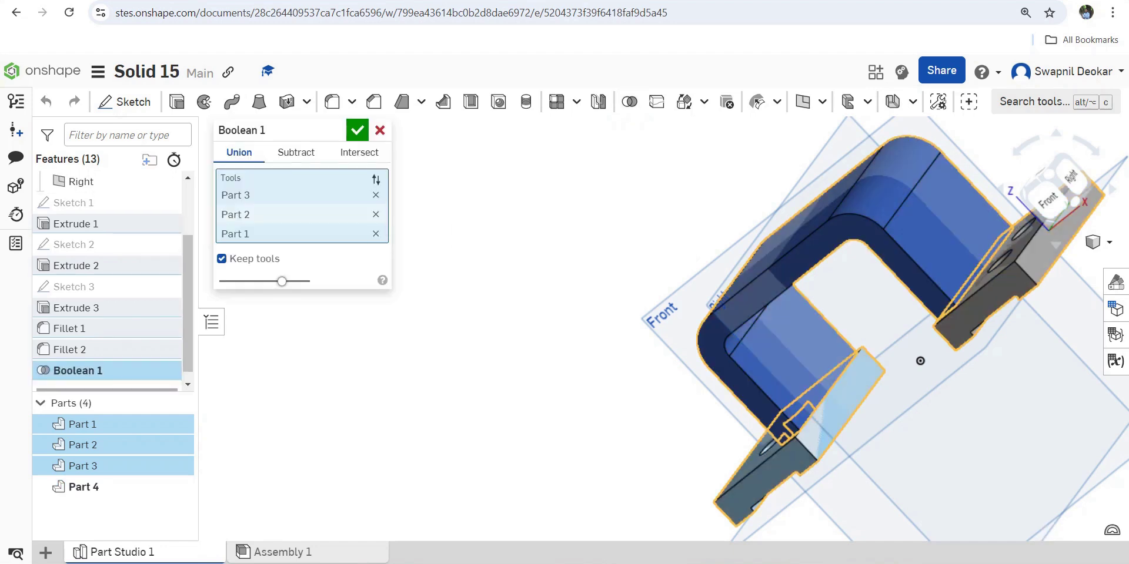
{"action": "left_click", "coordinate": [357, 130]}
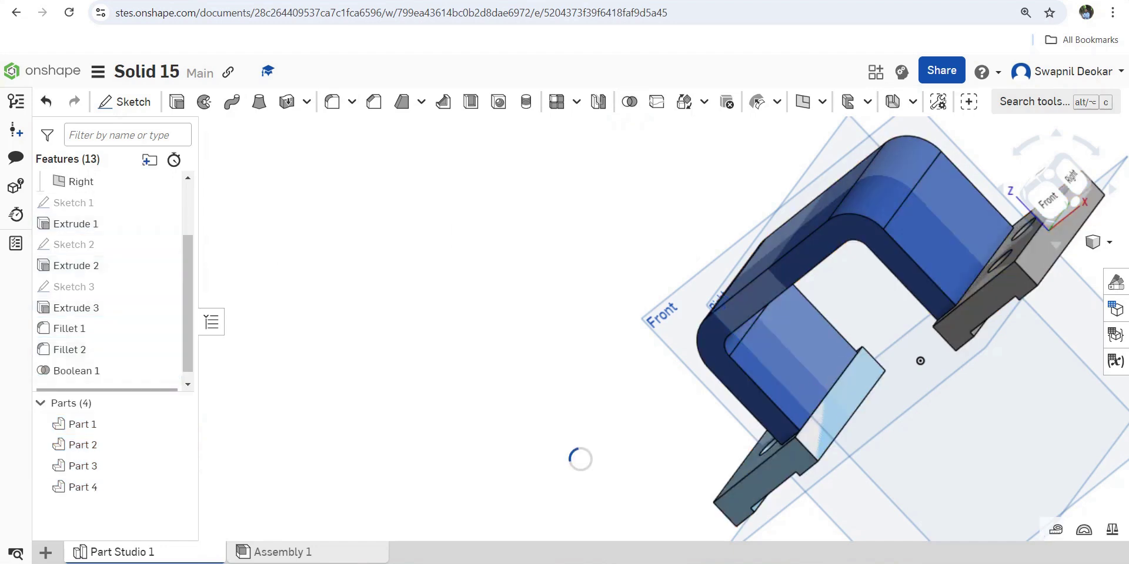
Hide the original Part 1, Part 2 and Part 3 so only the united part stays shown, and clear the selection
{"action": "left_click", "coordinate": [170, 487]}
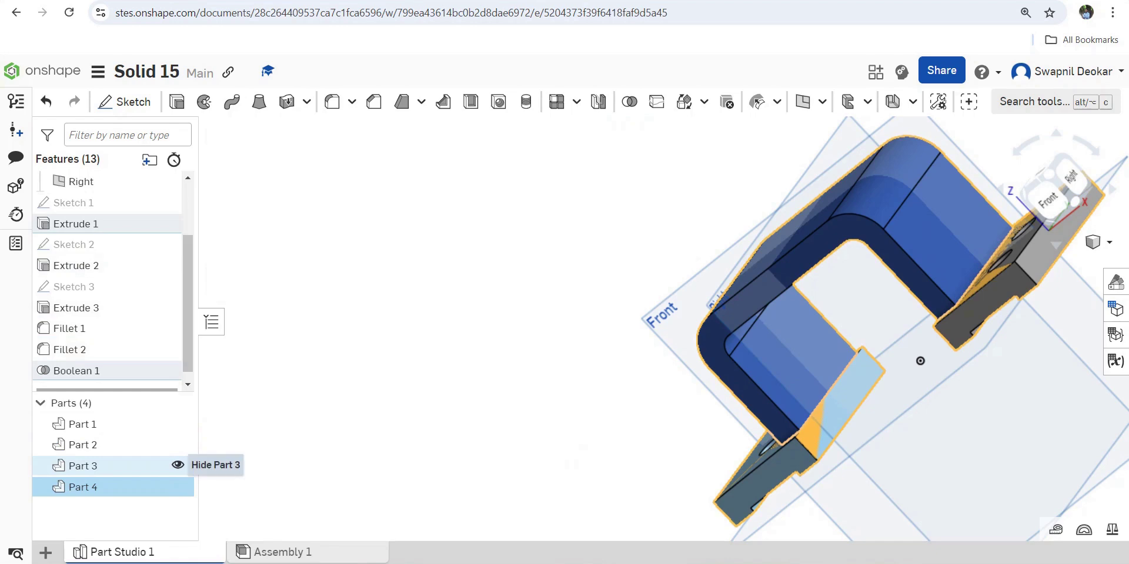
{"action": "left_click", "coordinate": [177, 465]}
{"action": "left_click", "coordinate": [177, 444]}
{"action": "left_click", "coordinate": [177, 423]}
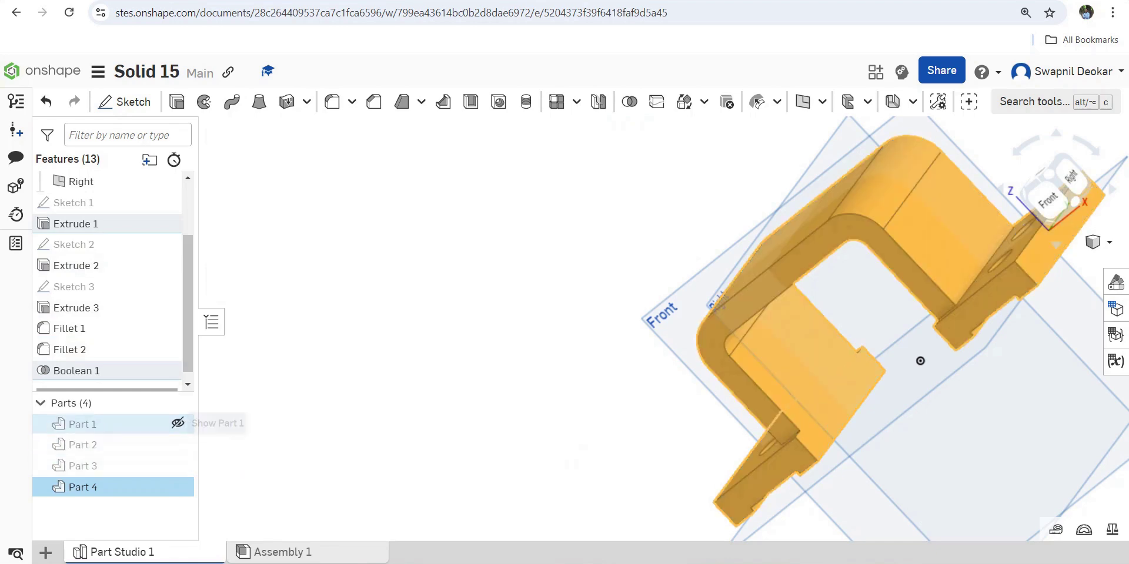
{"action": "left_click_drag", "start_coordinate": [427, 320], "coordinate": [500, 345]}
{"action": "key", "text": "space"}
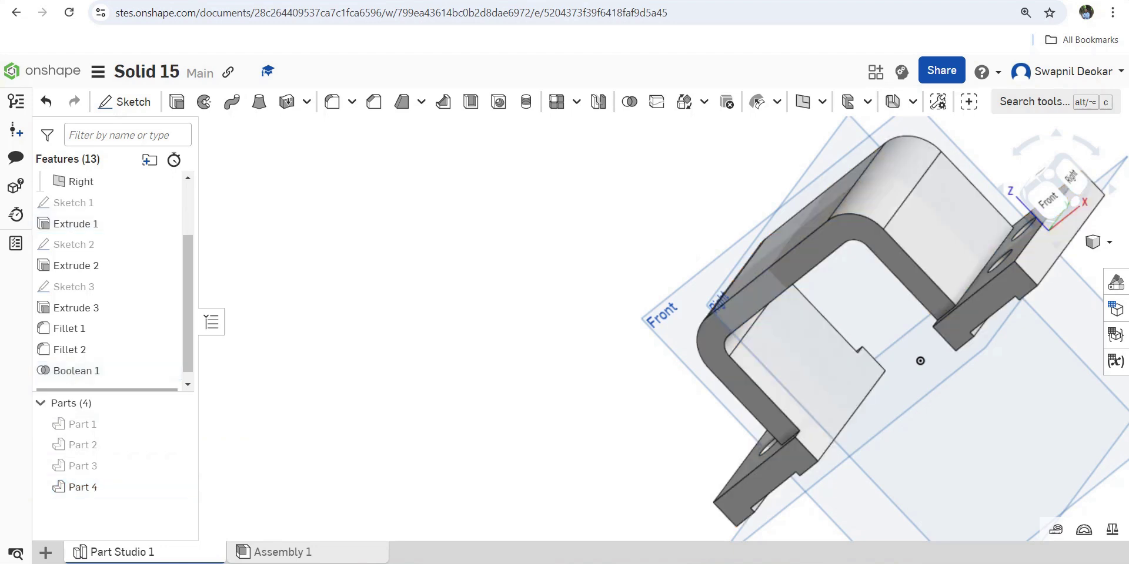
Fillet one short edge where a bridge leg meets its base block on the united part with a 10 mm radius
{"action": "right_click_drag", "start_coordinate": [920, 361], "coordinate": [873, 349]}
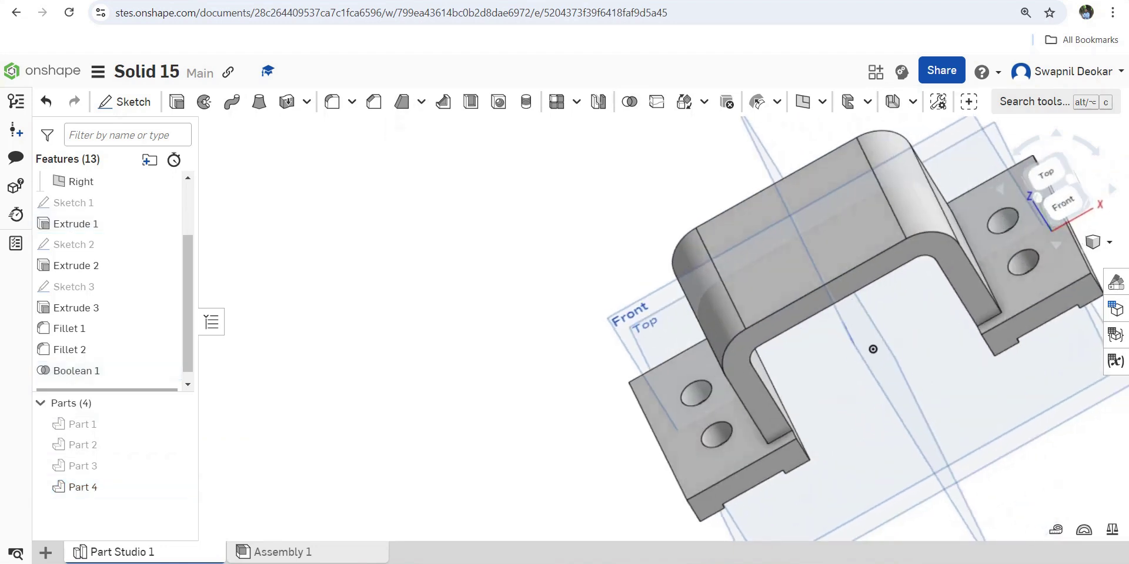
{"action": "left_click", "coordinate": [332, 102]}
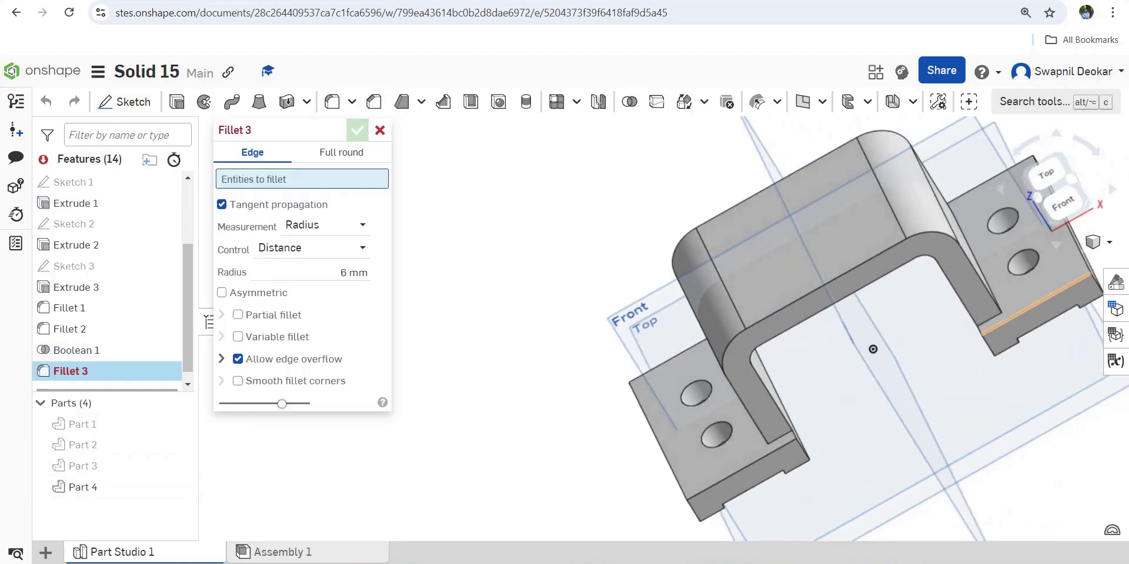
{"action": "left_click", "coordinate": [990, 320]}
{"action": "right_click_drag", "start_coordinate": [990, 319], "coordinate": [1029, 282]}
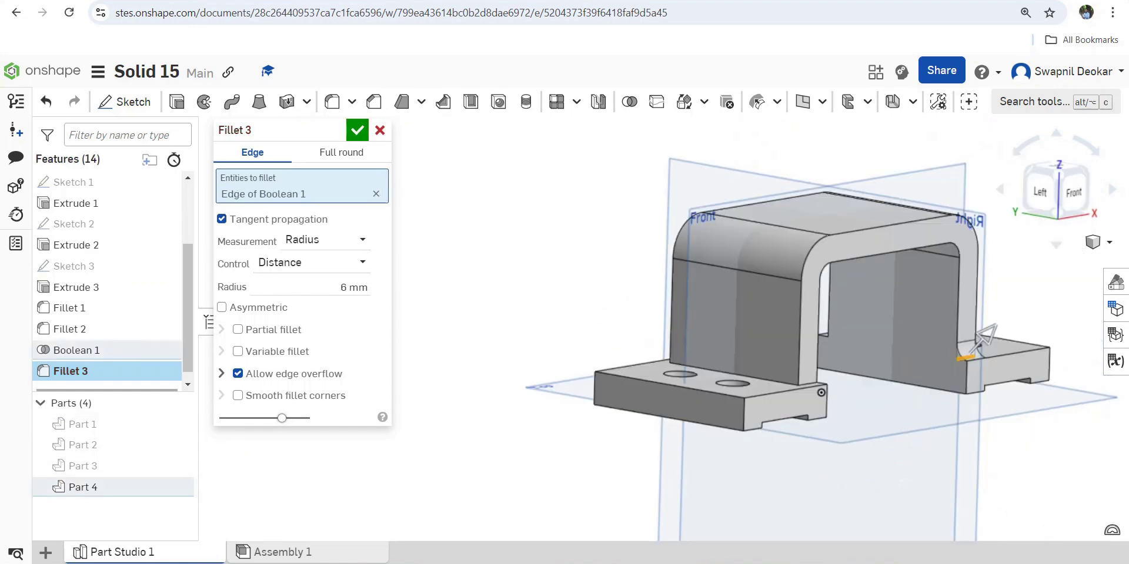
{"action": "right_click_drag", "start_coordinate": [985, 338], "coordinate": [973, 335]}
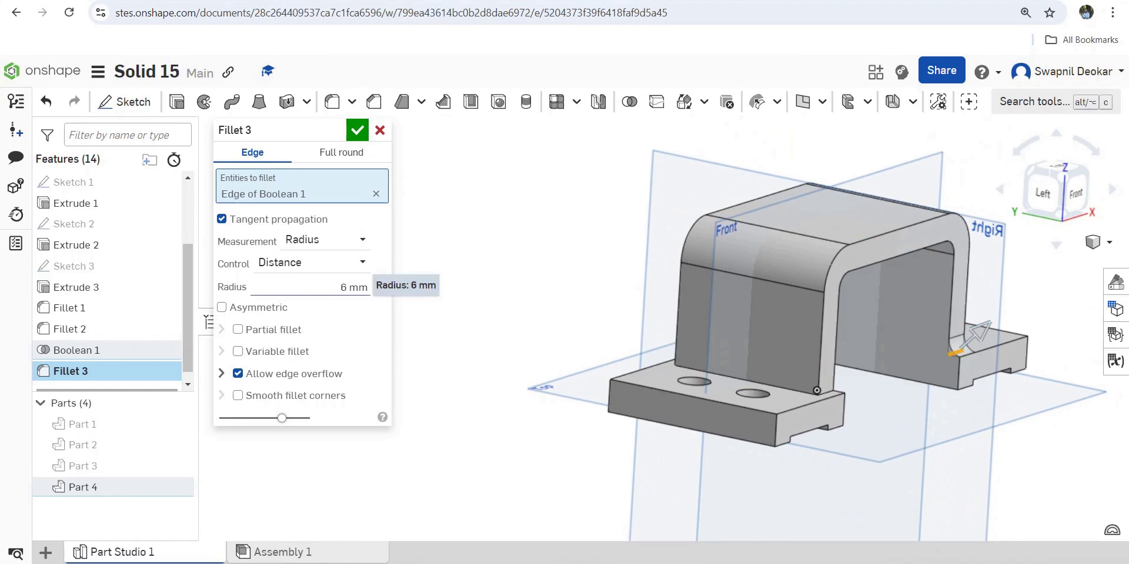
{"action": "left_click", "coordinate": [353, 287]}
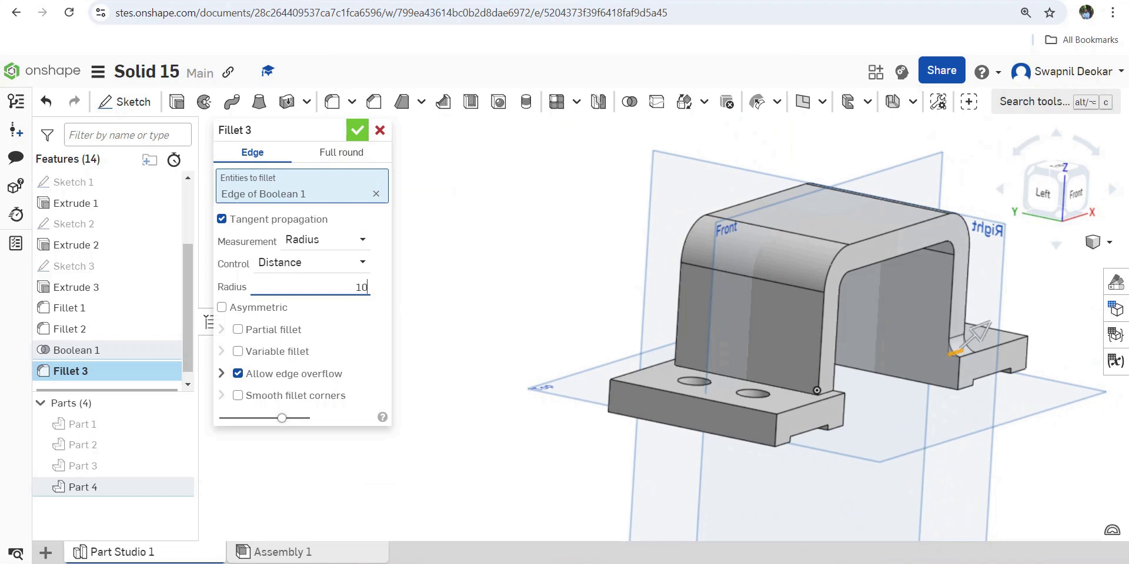
{"action": "key", "text": "Return"}
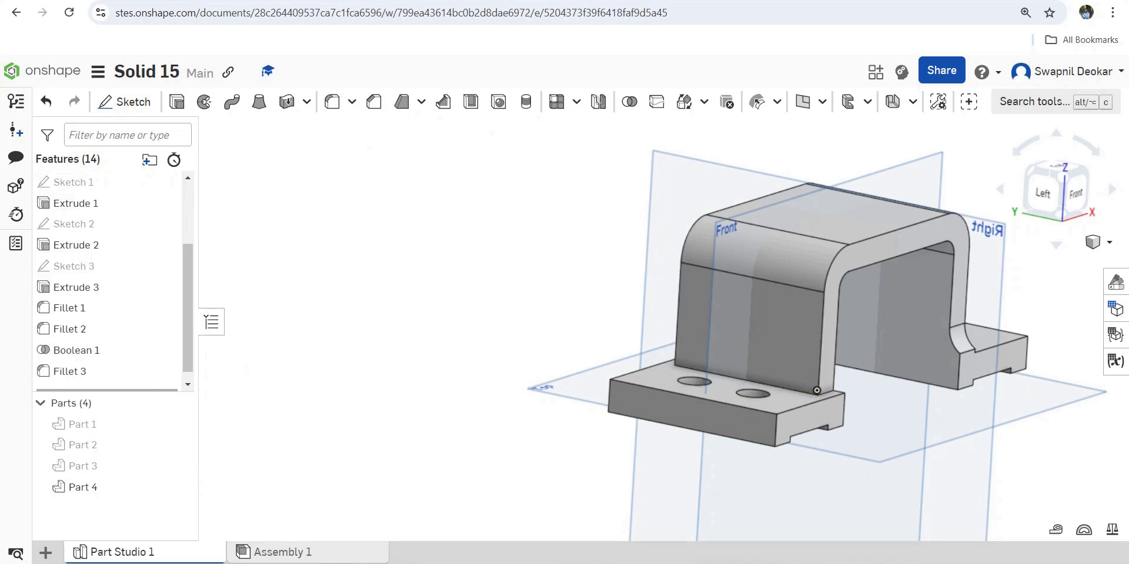
Fillet the three remaining short edges where the bridge legs meet the base blocks with a 10 mm radius
{"action": "left_click", "coordinate": [332, 101]}
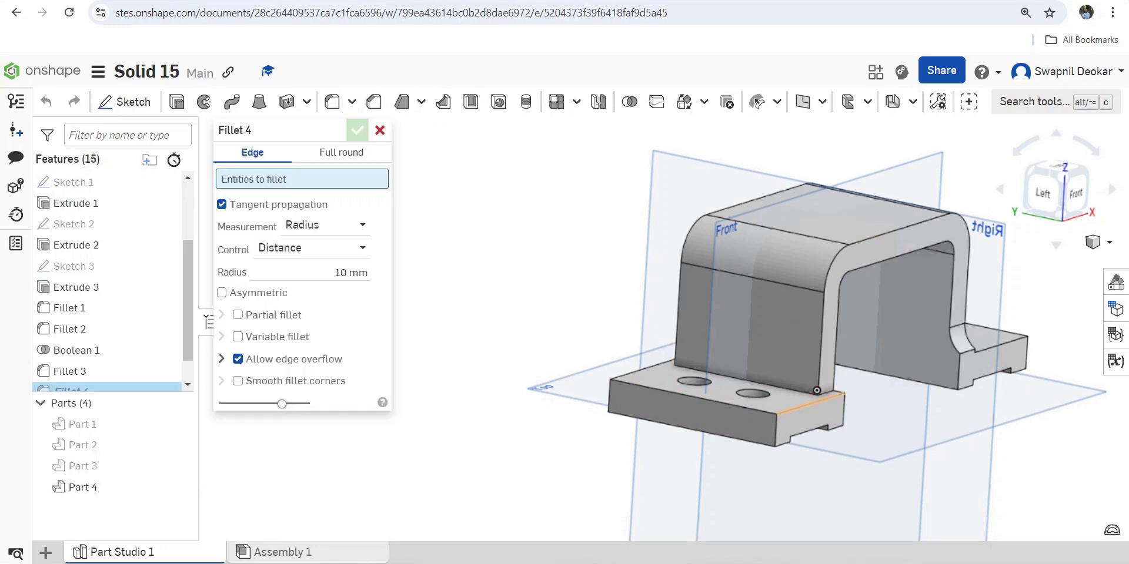
{"action": "scroll", "coordinate": [823, 384], "scroll_direction": "up", "scroll_amount": 3}
{"action": "left_click", "coordinate": [833, 379]}
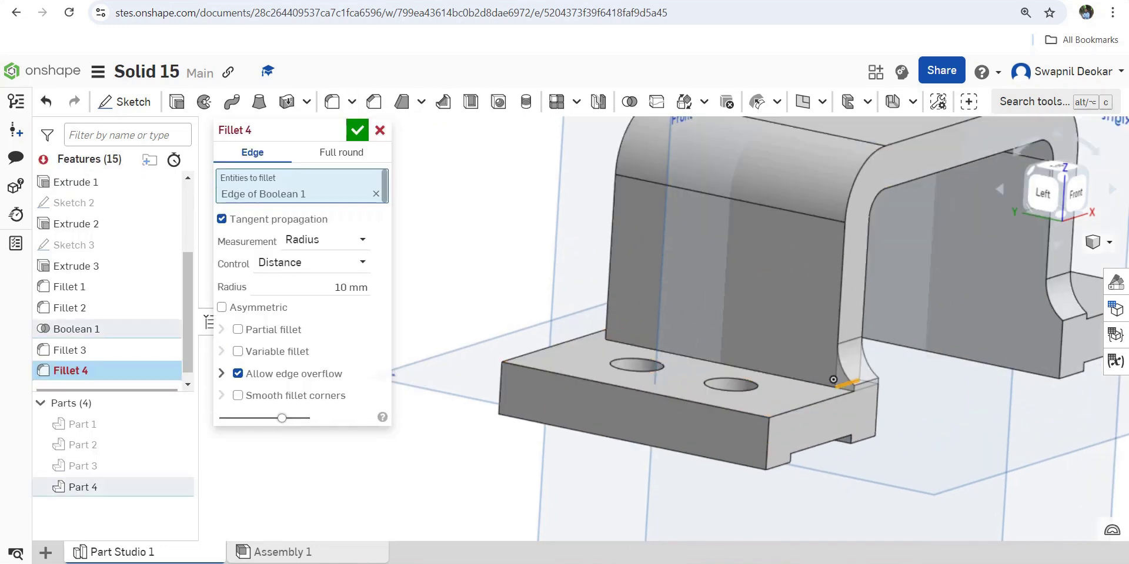
{"action": "right_click_drag", "start_coordinate": [833, 379], "coordinate": [702, 394]}
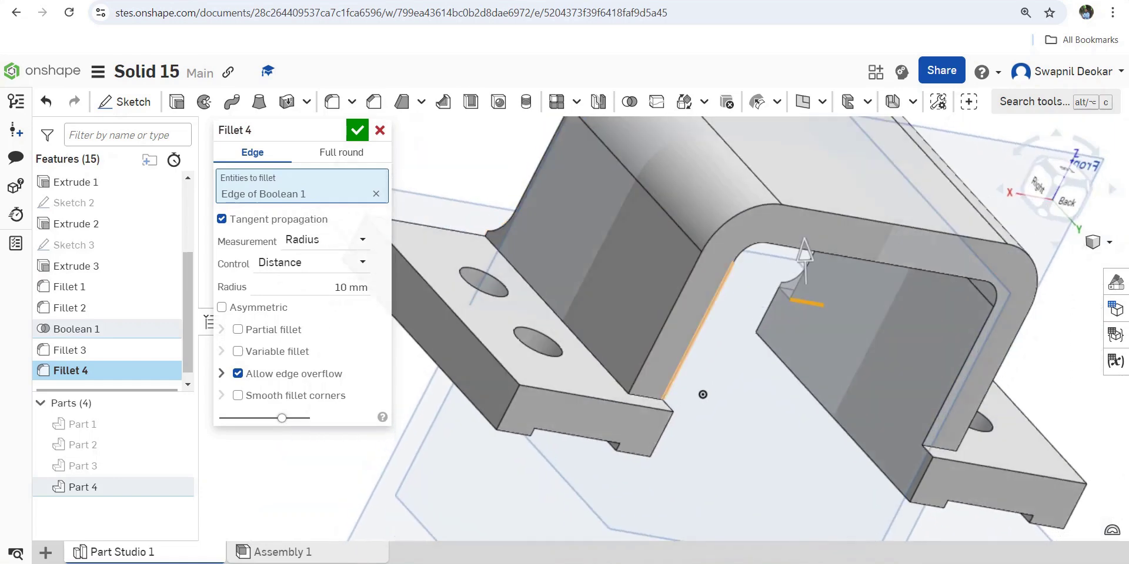
{"action": "left_click", "coordinate": [940, 448]}
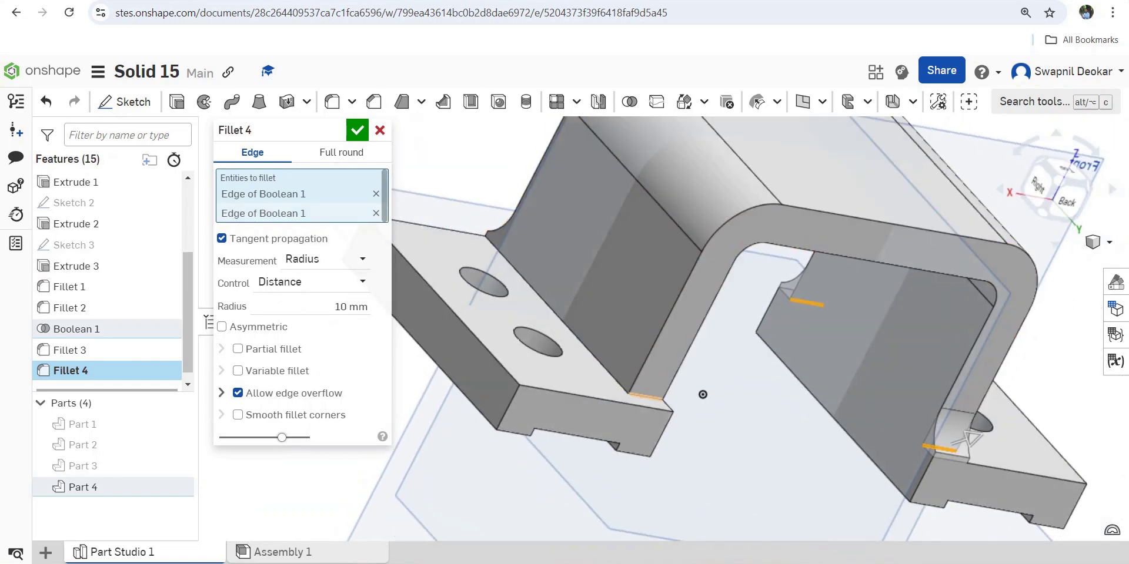
{"action": "left_click", "coordinate": [645, 397]}
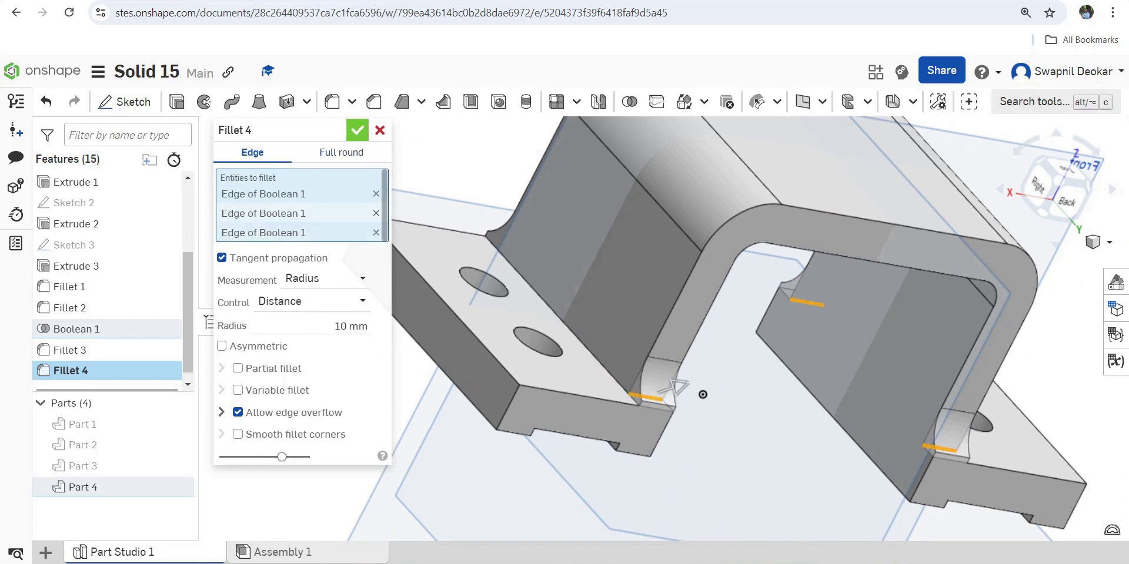
{"action": "key", "text": "Return"}
Sketch a circle about 37.8 mm in diameter, centred on the origin, on the bridge's top face
{"action": "right_click_drag", "start_coordinate": [701, 378], "coordinate": [623, 236]}
{"action": "left_click", "coordinate": [125, 101]}
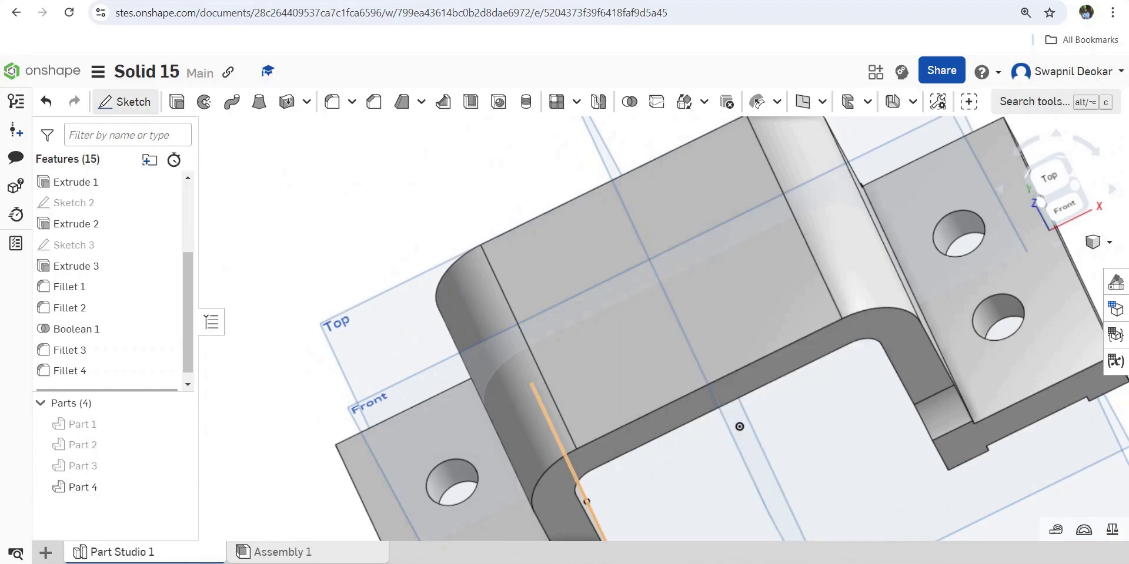
{"action": "left_click", "coordinate": [662, 276]}
{"action": "right_click", "coordinate": [747, 69]}
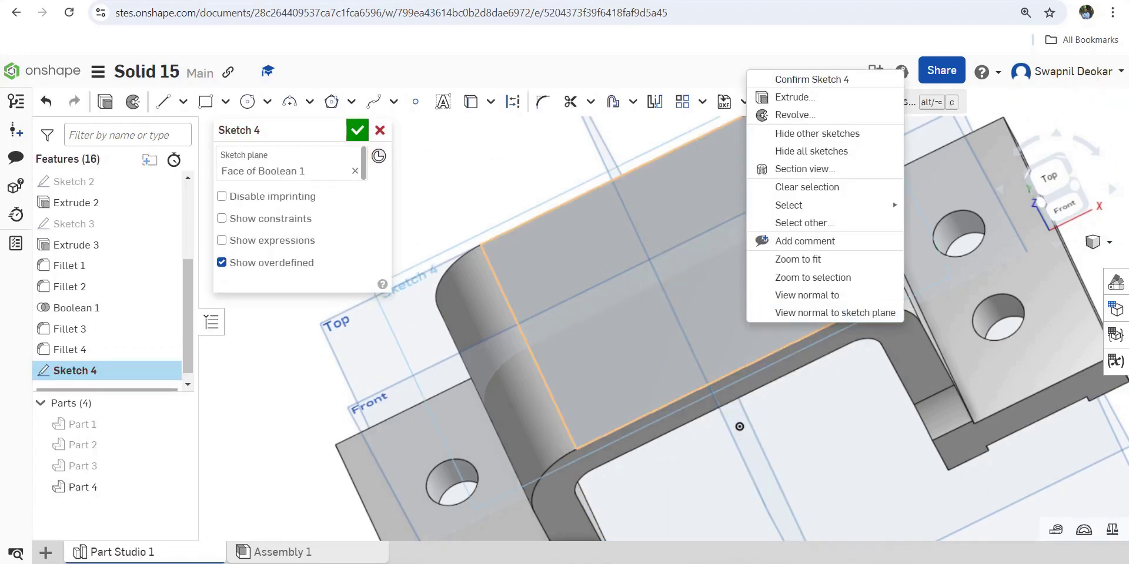
{"action": "left_click", "coordinate": [788, 314]}
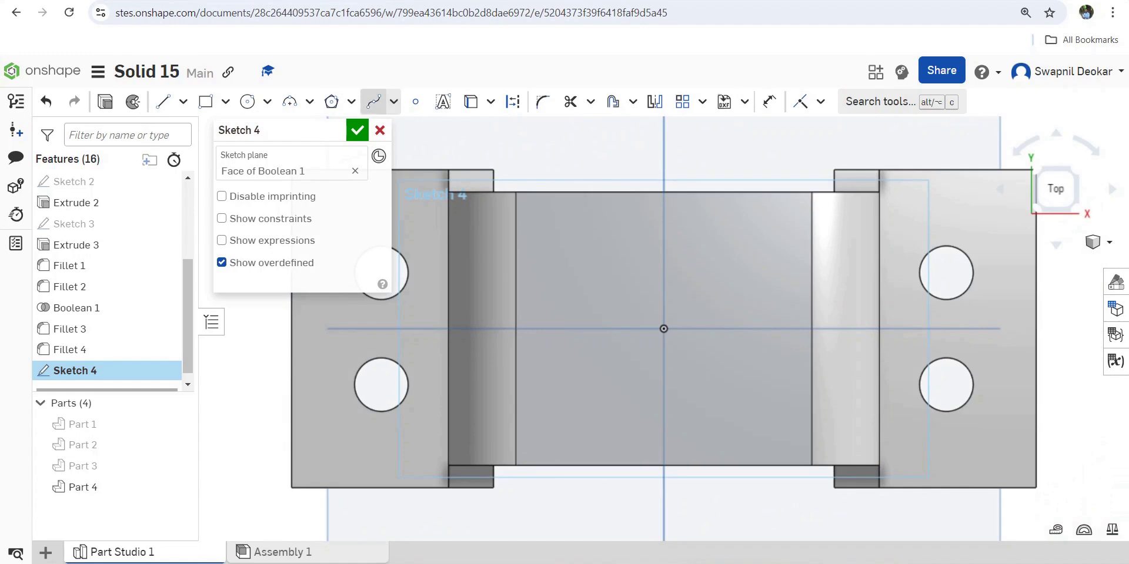
{"action": "left_click", "coordinate": [248, 102]}
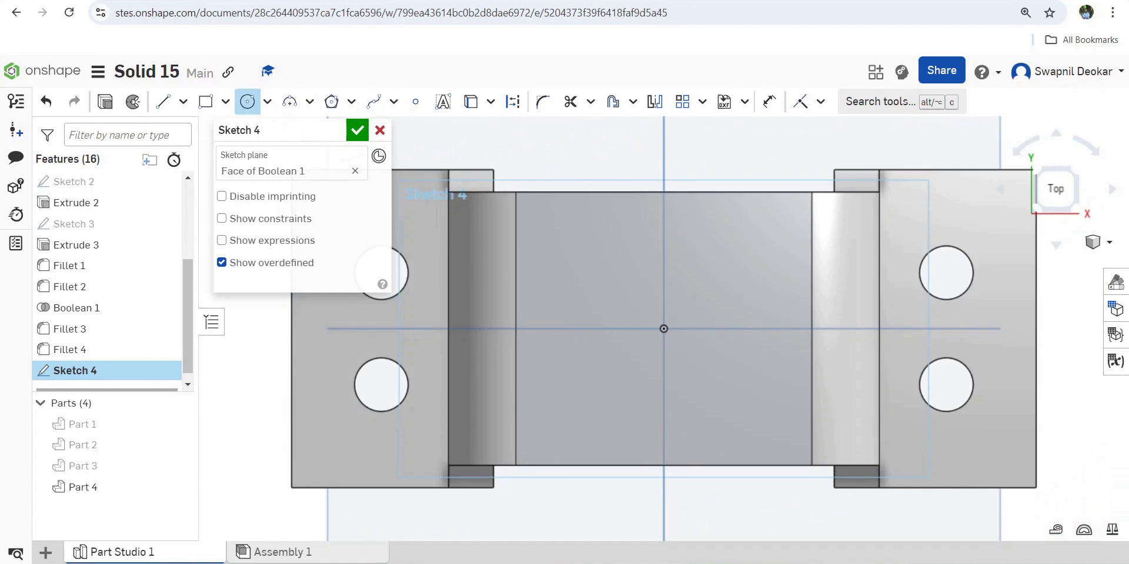
{"action": "left_click", "coordinate": [664, 328]}
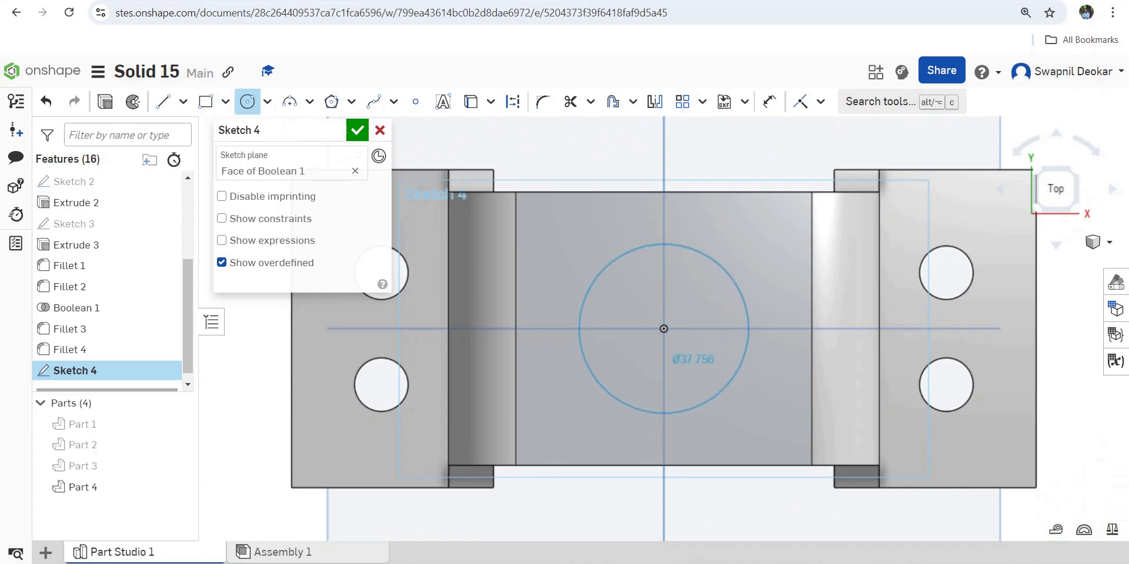
{"action": "left_click", "coordinate": [723, 388]}
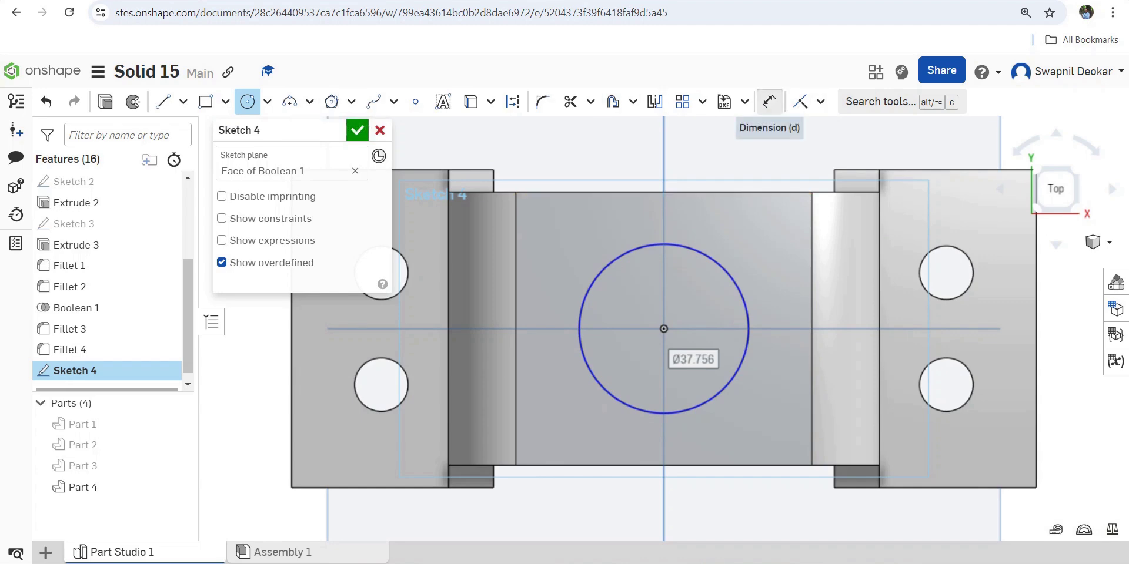
Try to dimension the circle's diameter as 50 mm, and finish the sketch
{"action": "left_click", "coordinate": [768, 101]}
{"action": "left_click", "coordinate": [713, 259]}
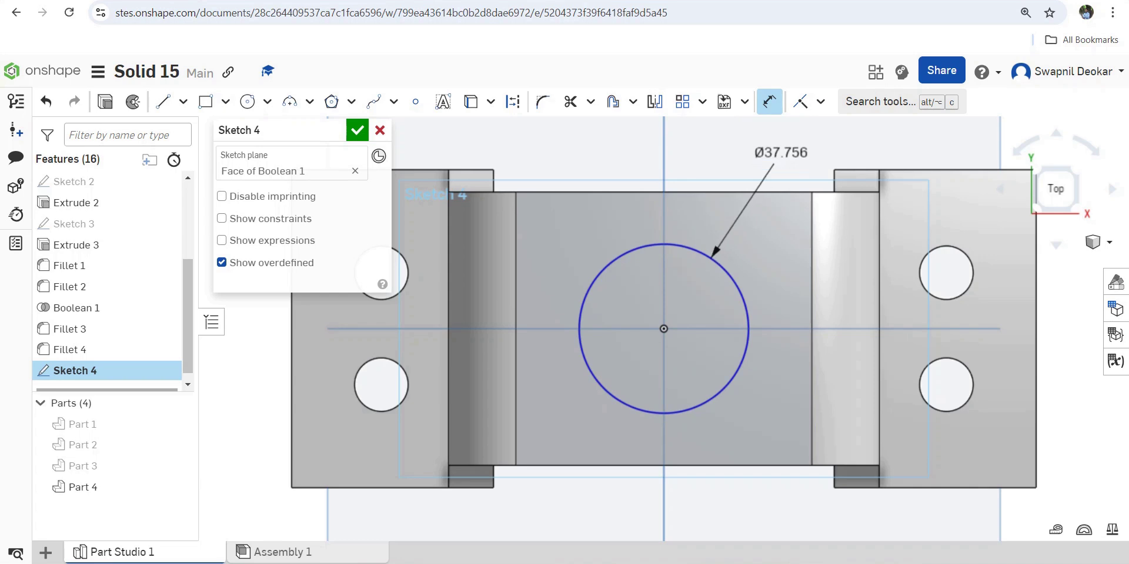
{"action": "left_click", "coordinate": [780, 153]}
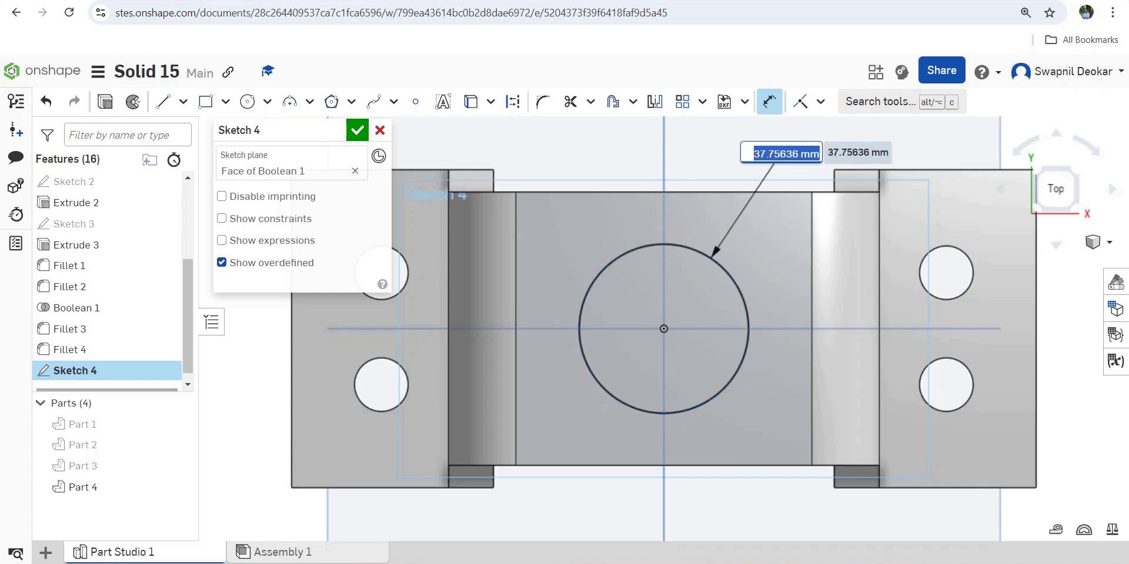
{"action": "type", "text": "50"}
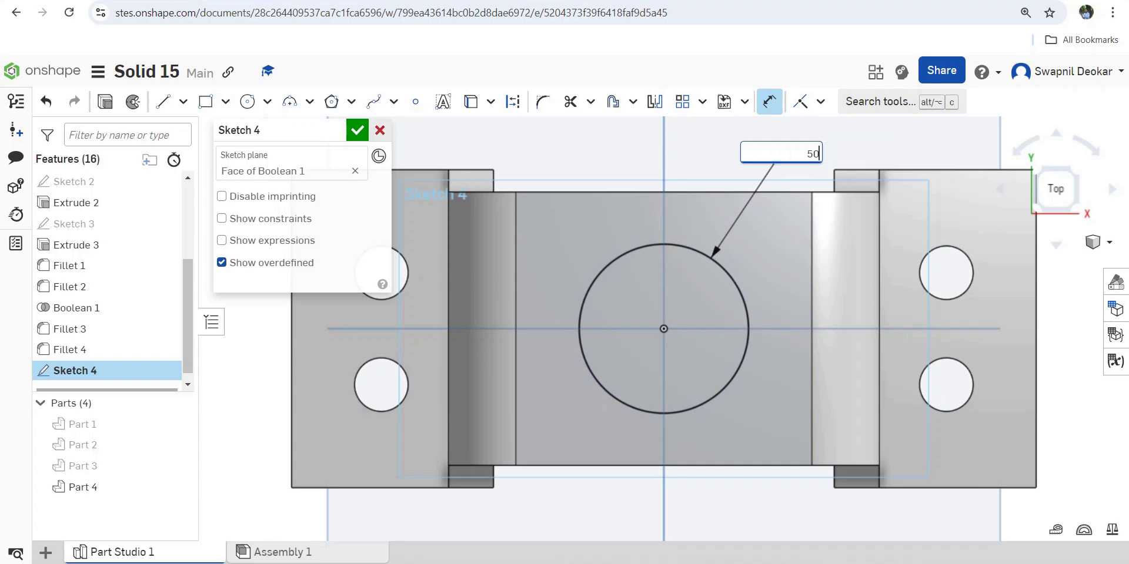
{"action": "left_click", "coordinate": [356, 130]}
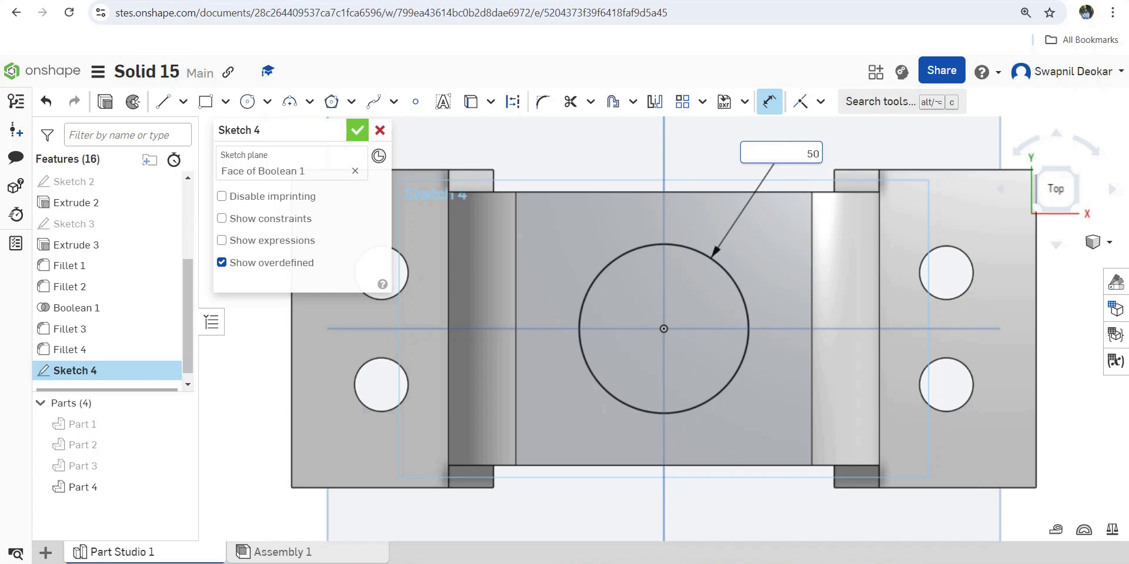
Extrude the circle sketch upward as a solid boss with a blind depth of 25 mm, added to Part 4
{"action": "right_click_drag", "start_coordinate": [581, 456], "coordinate": [573, 106]}
{"action": "left_click", "coordinate": [176, 101]}
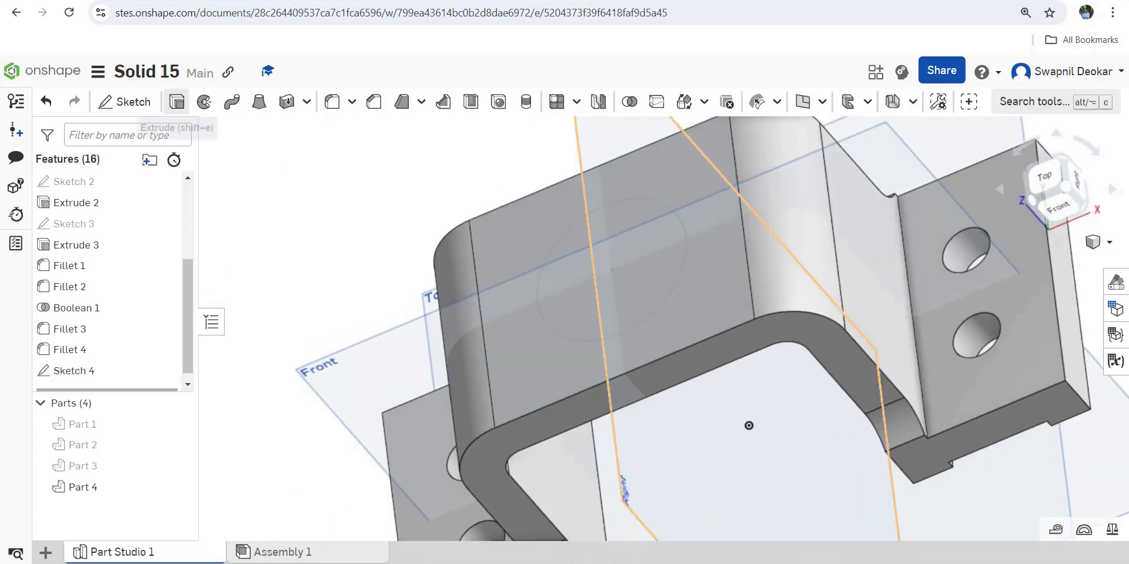
{"action": "left_click", "coordinate": [546, 259]}
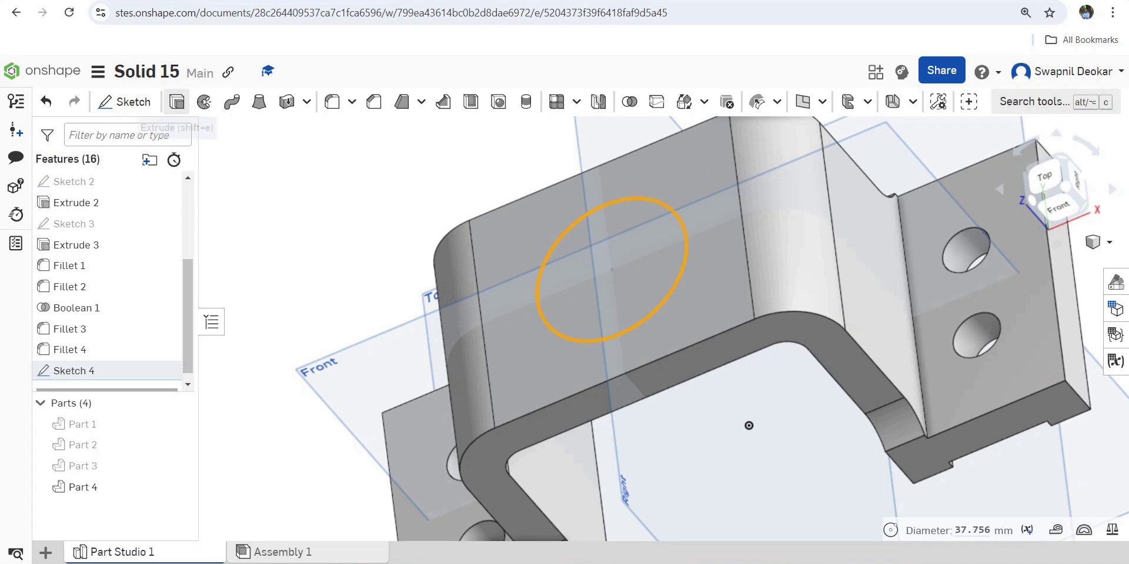
{"action": "left_click", "coordinate": [177, 101]}
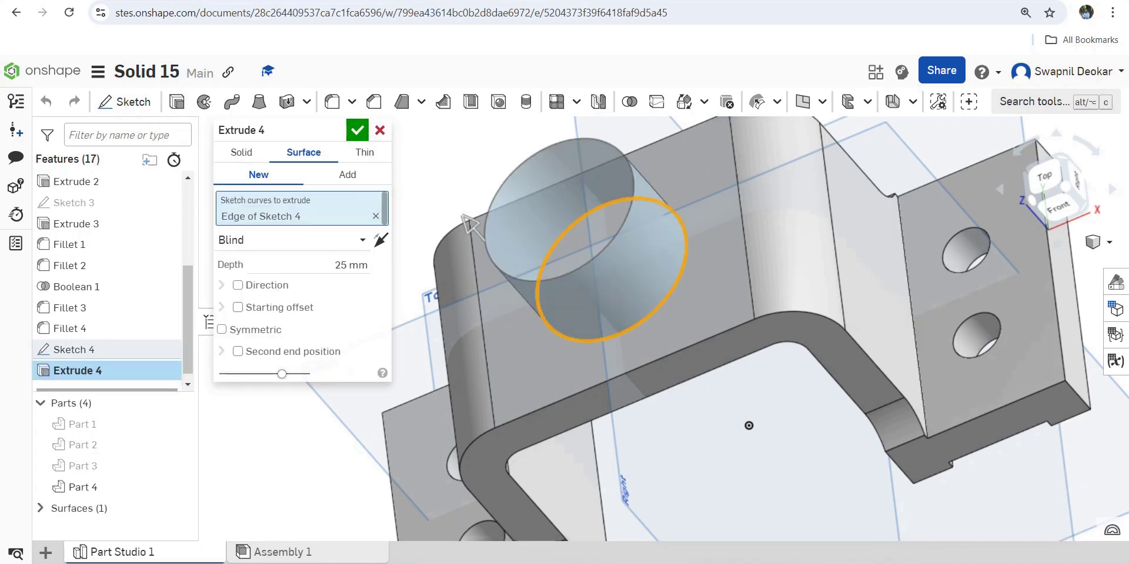
{"action": "left_click", "coordinate": [241, 152]}
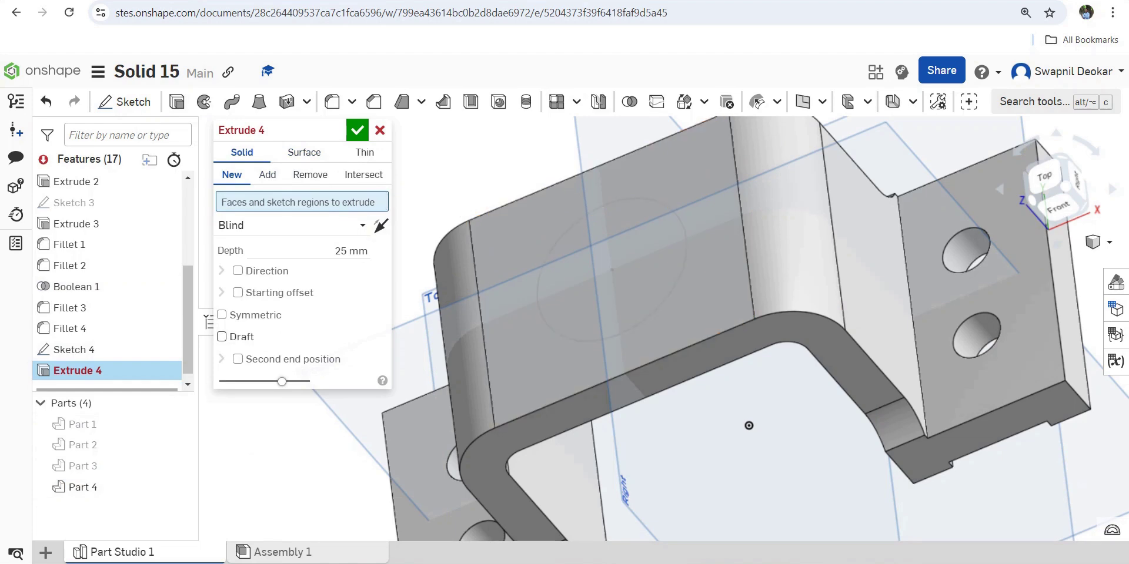
{"action": "left_click", "coordinate": [94, 349]}
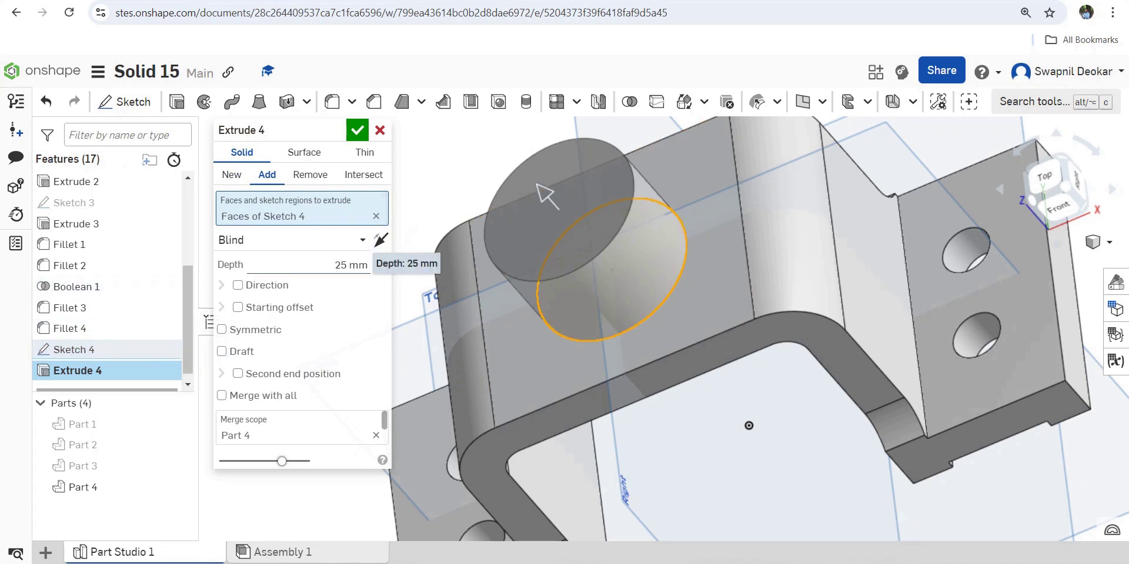
{"action": "left_click", "coordinate": [357, 130]}
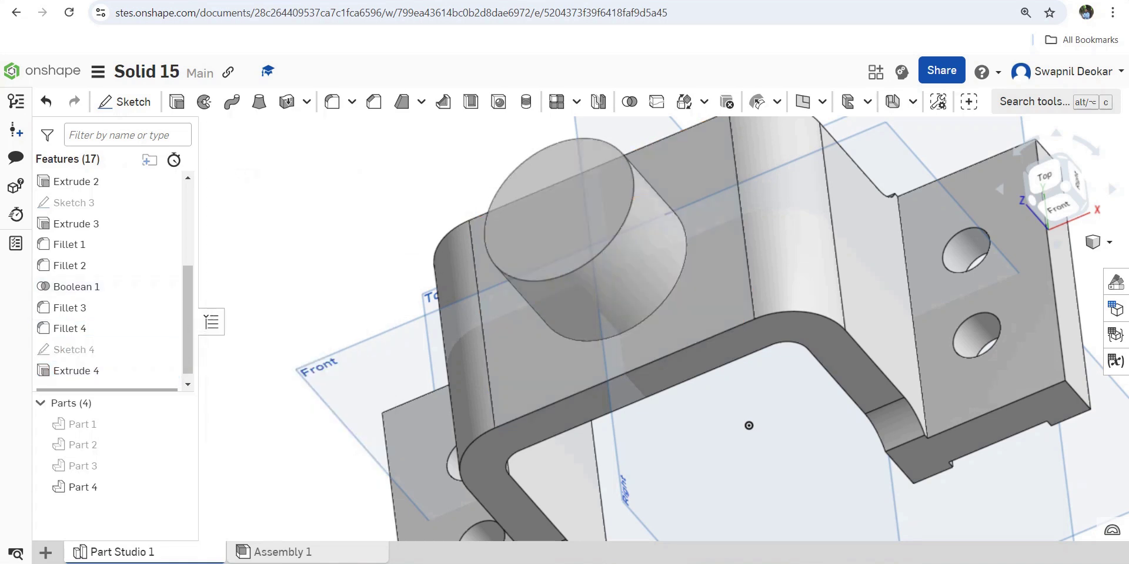
Sketch a circle about 23.2 mm in diameter, centred on the origin, on the top face of the boss
{"action": "left_click", "coordinate": [124, 101]}
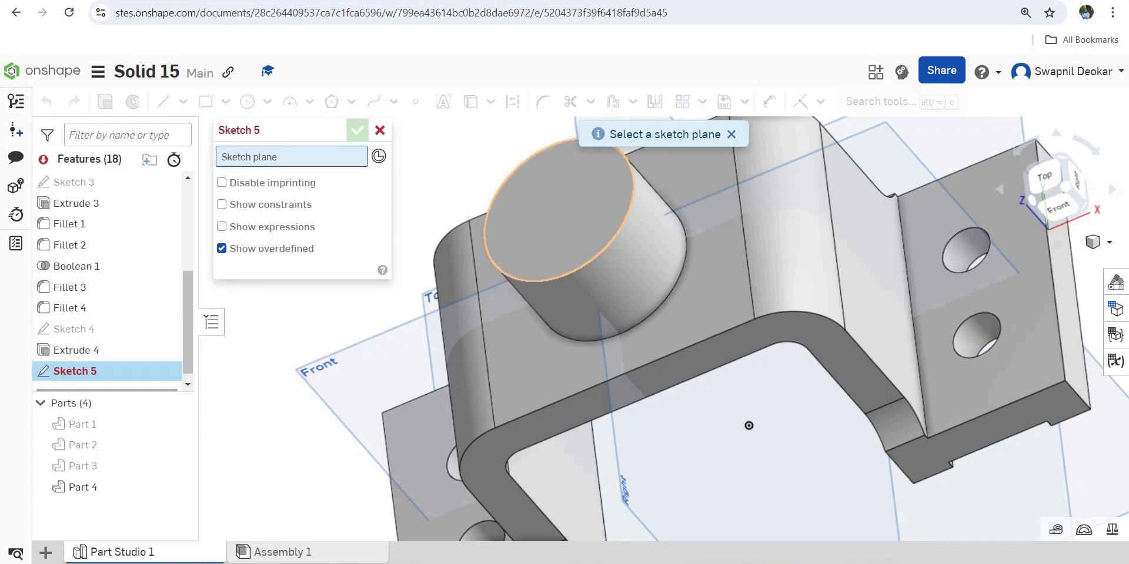
{"action": "left_click", "coordinate": [565, 194]}
{"action": "right_click", "coordinate": [541, 200]}
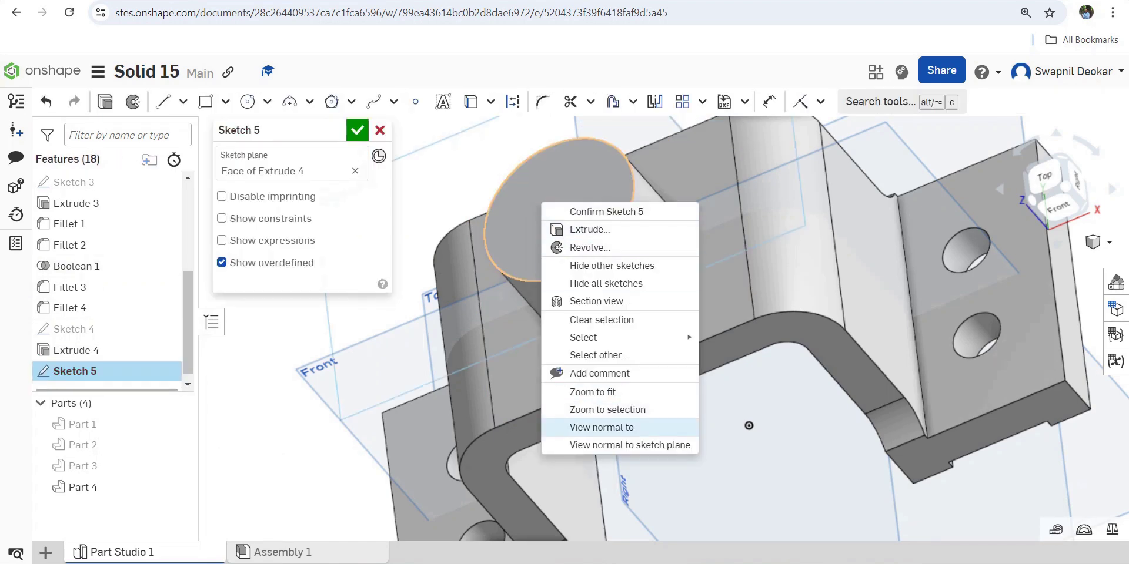
{"action": "left_click", "coordinate": [617, 447]}
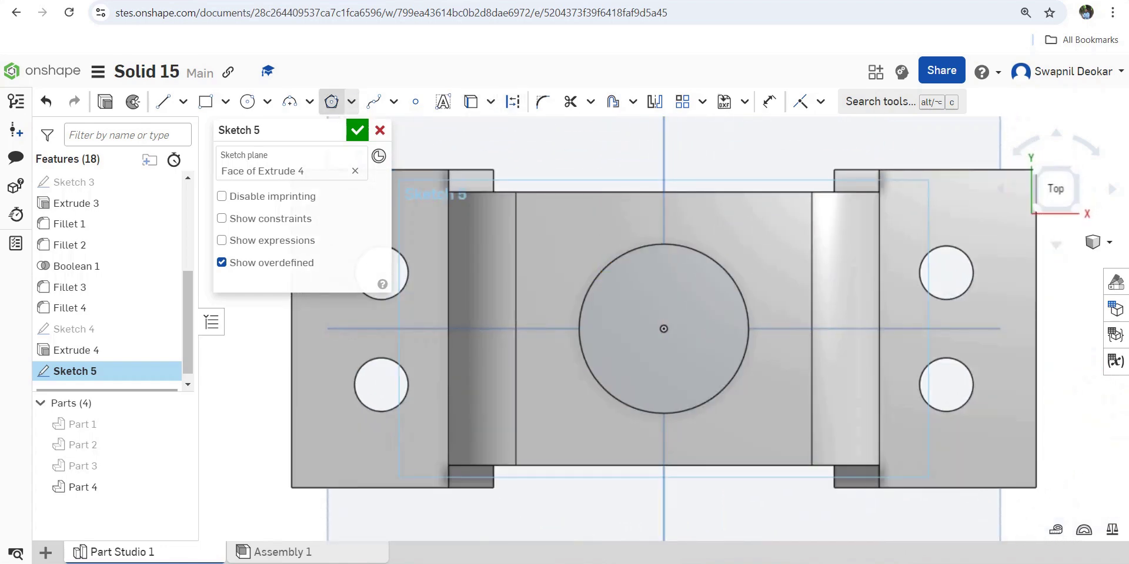
{"action": "left_click", "coordinate": [248, 101]}
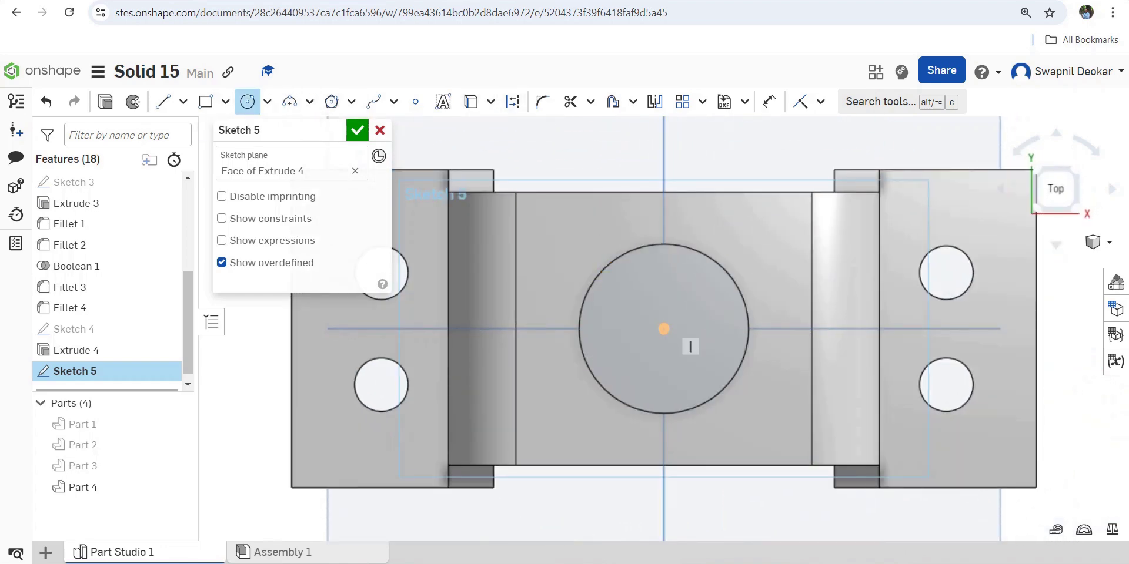
{"action": "left_click", "coordinate": [664, 329]}
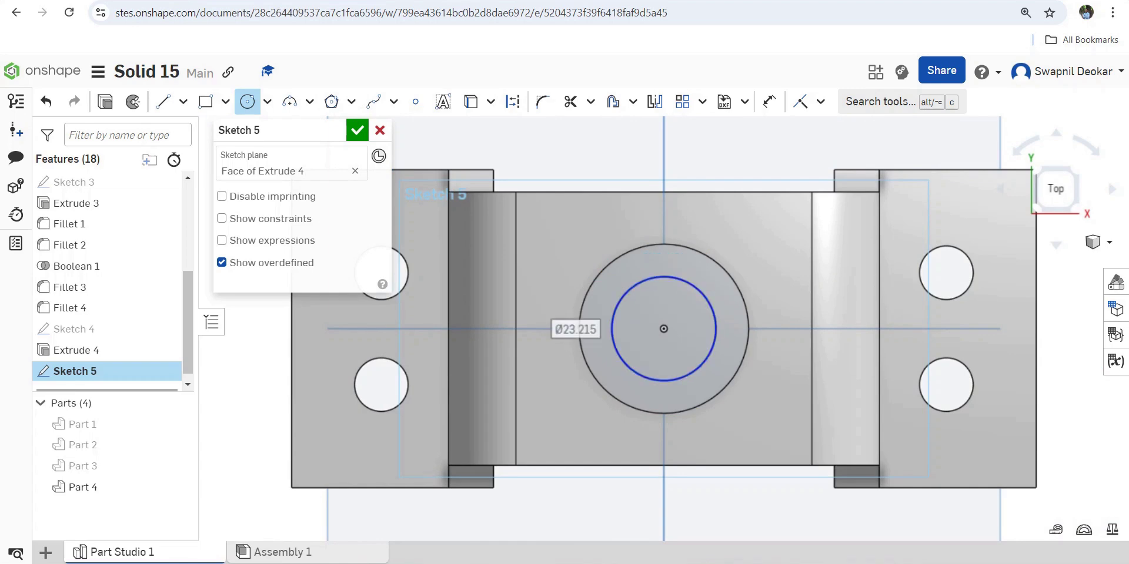
Dimension the circle's diameter as 25 mm and finish the sketch
{"action": "left_click", "coordinate": [770, 102]}
{"action": "left_click", "coordinate": [692, 283]}
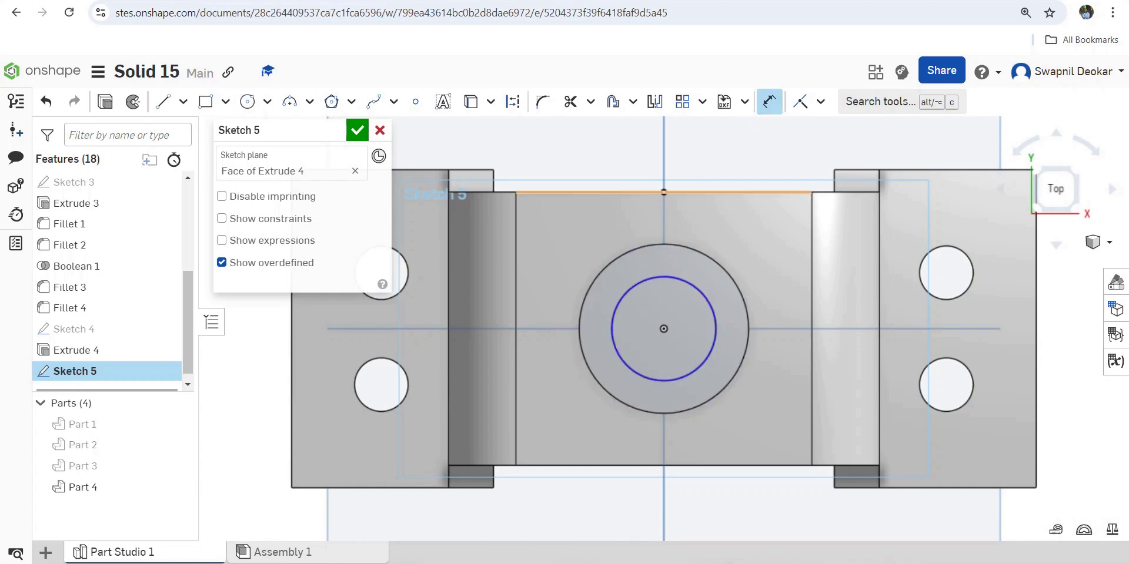
{"action": "left_click", "coordinate": [761, 155]}
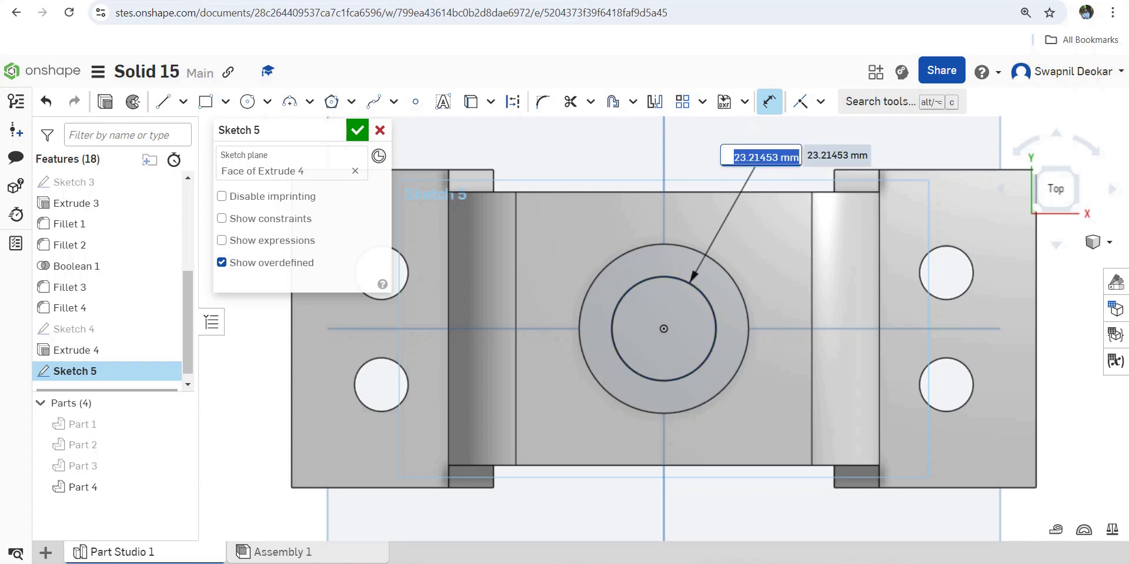
{"action": "type", "text": "25"}
{"action": "key", "text": "Return"}
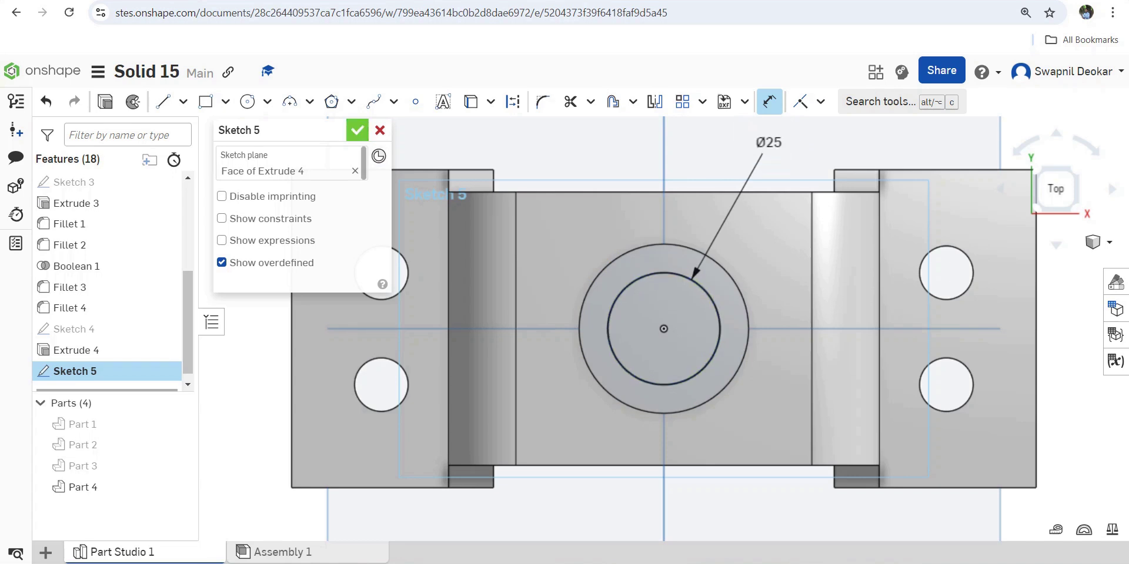
{"action": "left_click", "coordinate": [357, 130]}
Cut the circle through the boss and bridge with a solid Extrude set to Remove and Through all
{"action": "right_click_drag", "start_coordinate": [580, 532], "coordinate": [580, 461]}
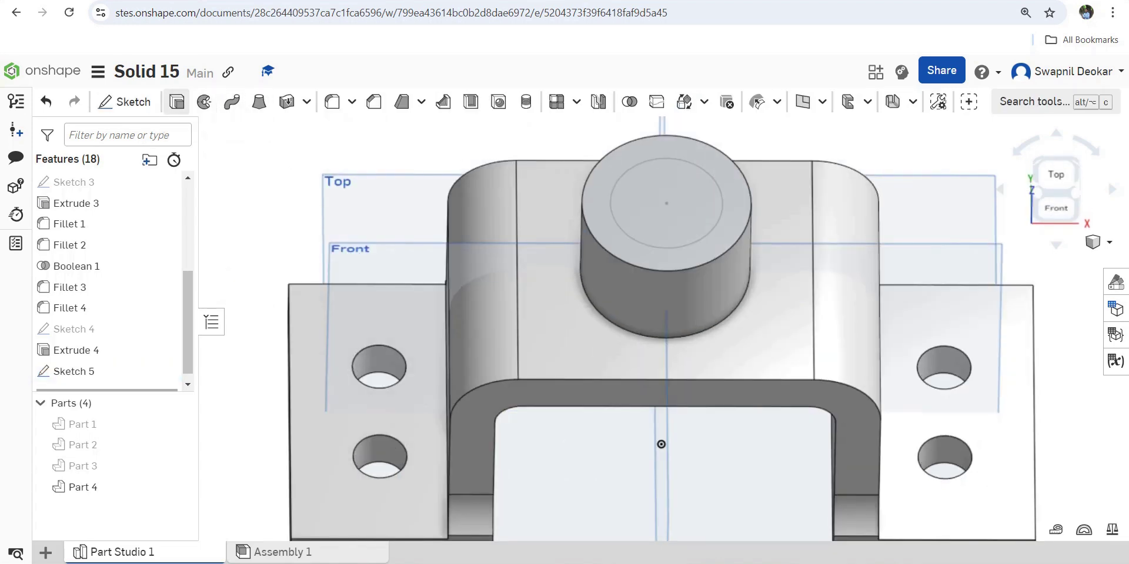
{"action": "key", "text": "shift+e"}
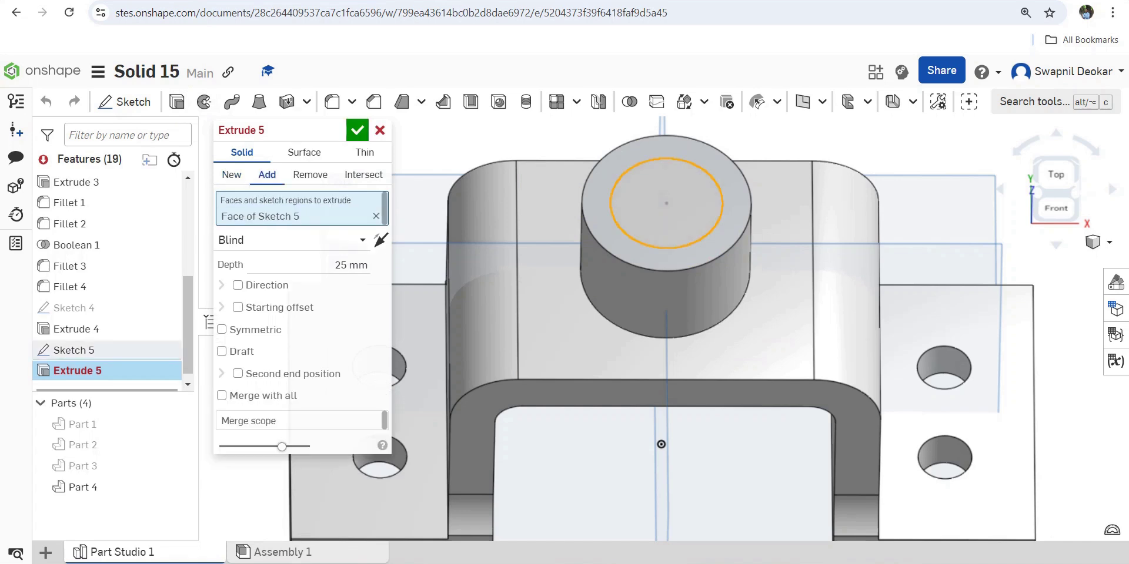
{"action": "left_click", "coordinate": [309, 175]}
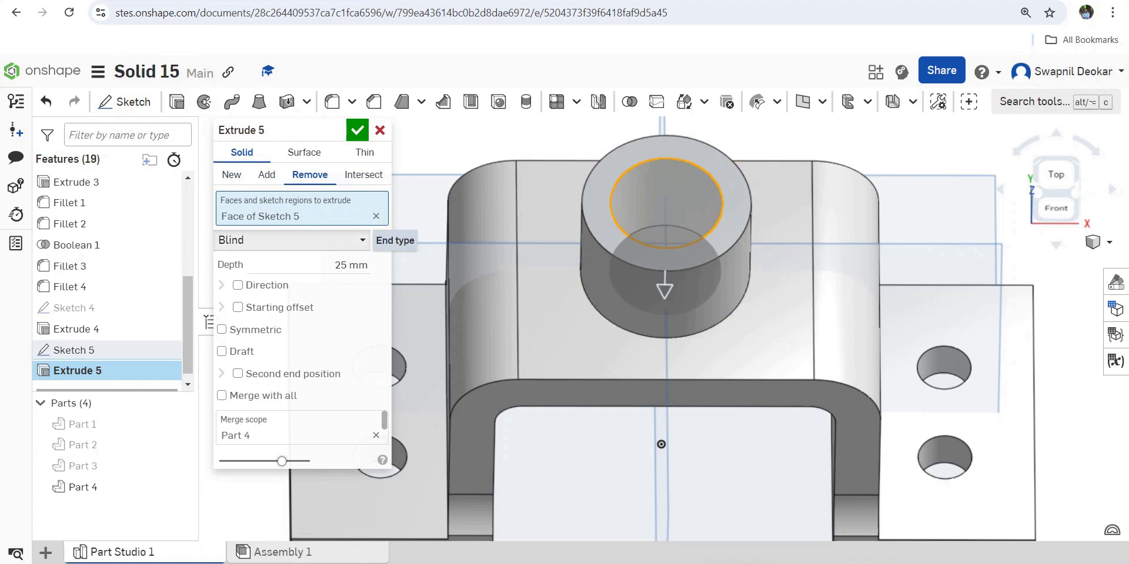
{"action": "left_click", "coordinate": [353, 240]}
{"action": "left_click", "coordinate": [264, 371]}
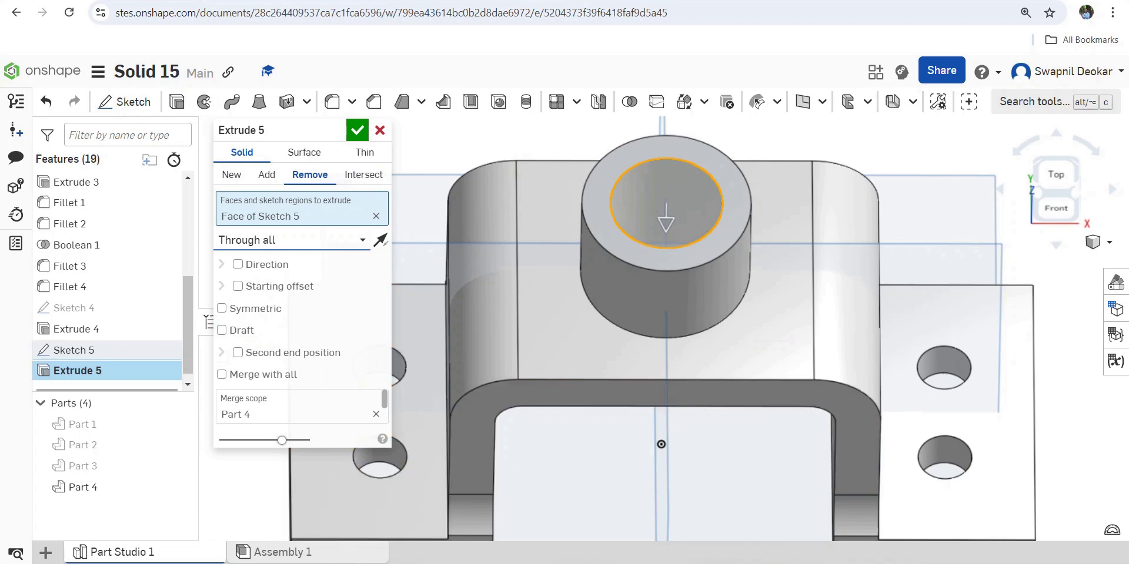
{"action": "right_click_drag", "start_coordinate": [661, 444], "coordinate": [660, 538]}
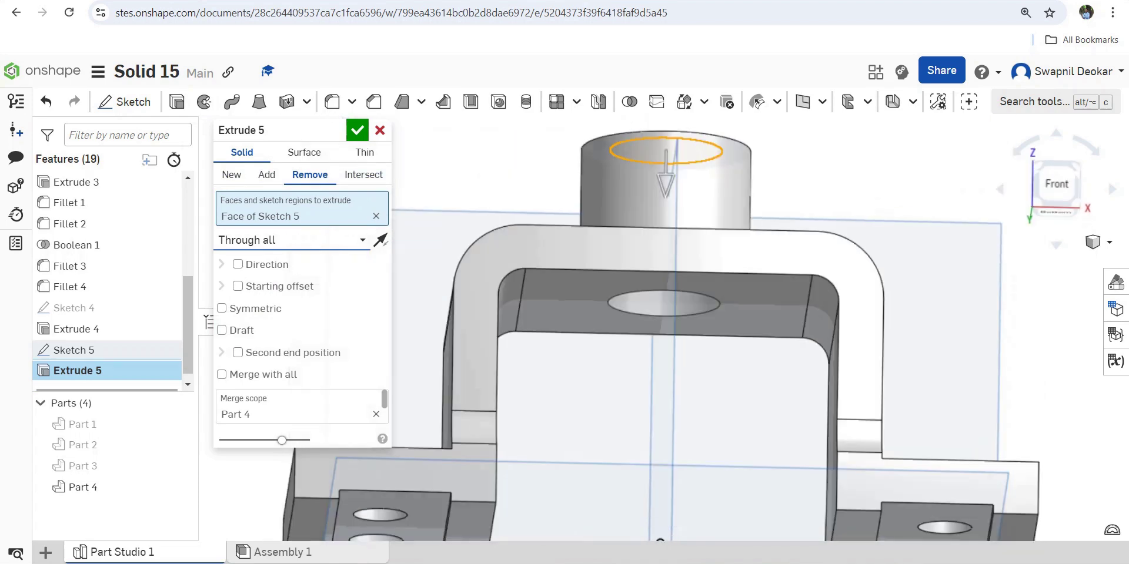
{"action": "left_click", "coordinate": [357, 130]}
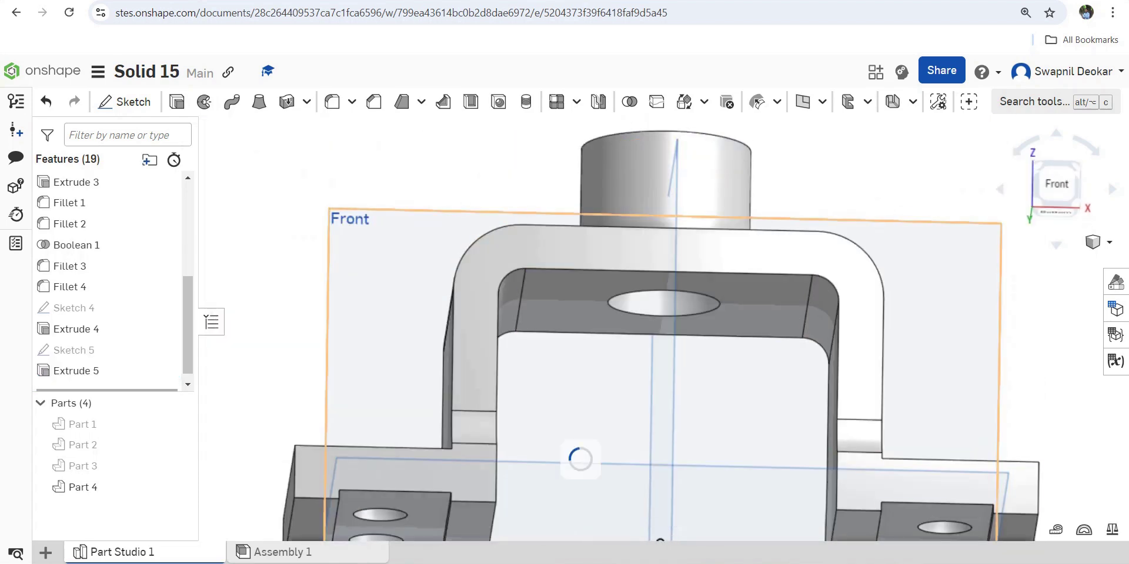
Assign the 300 Series Stainless Steel material from the Onshape Material Library to Part 4
{"action": "left_click", "coordinate": [1095, 243]}
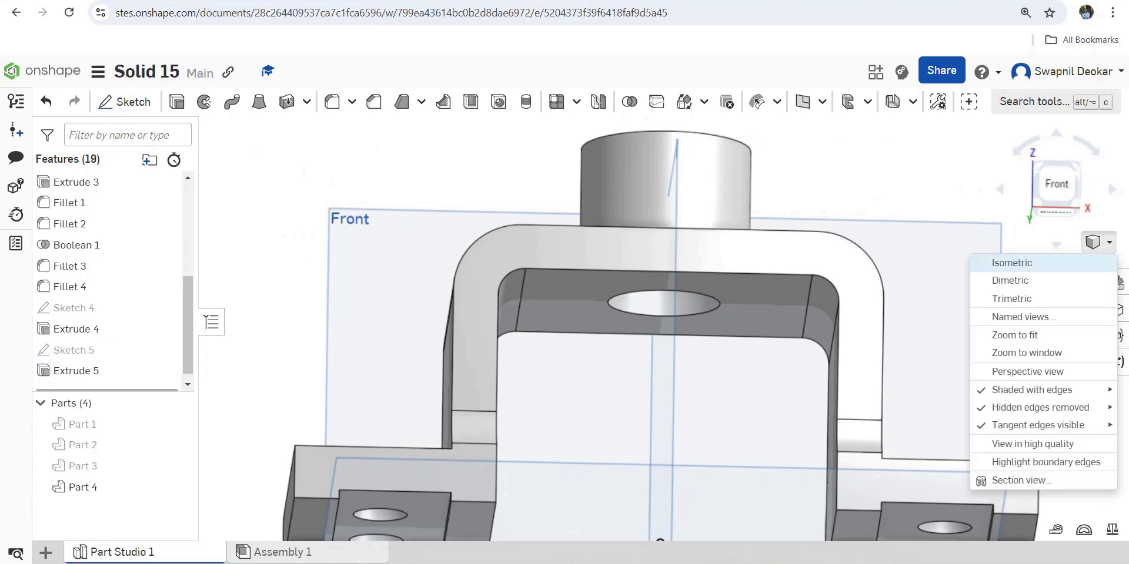
{"action": "left_click", "coordinate": [1012, 263]}
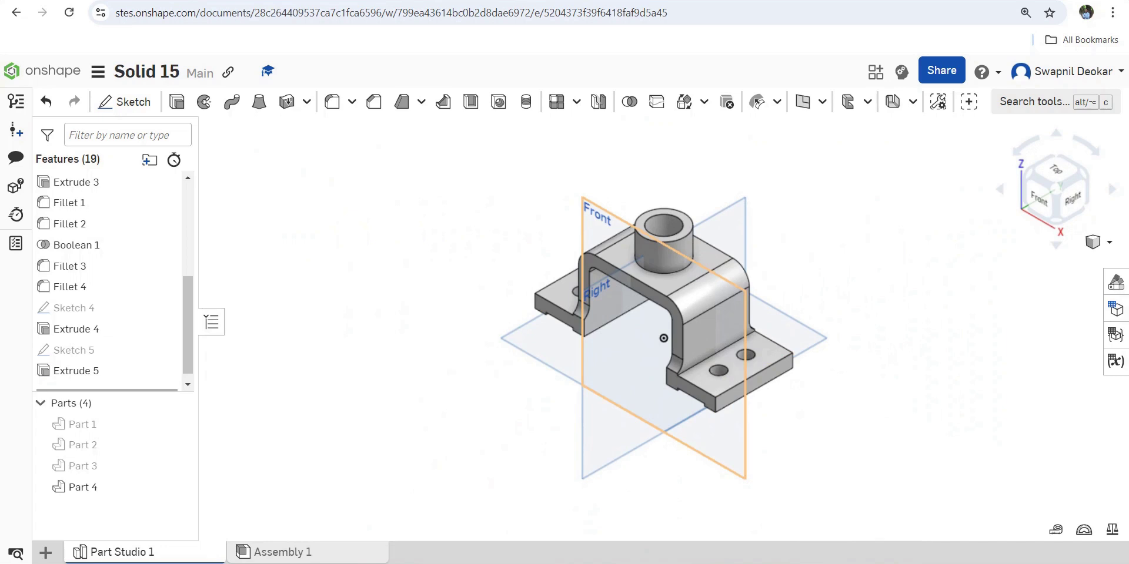
{"action": "mouse_move", "coordinate": [727, 562]}
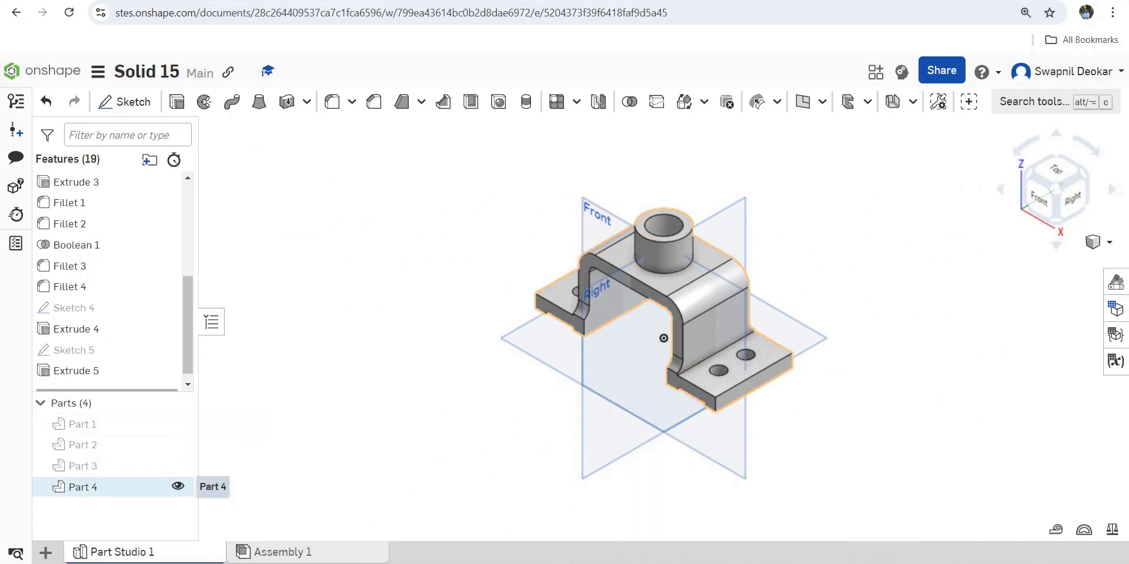
{"action": "left_click", "coordinate": [83, 487]}
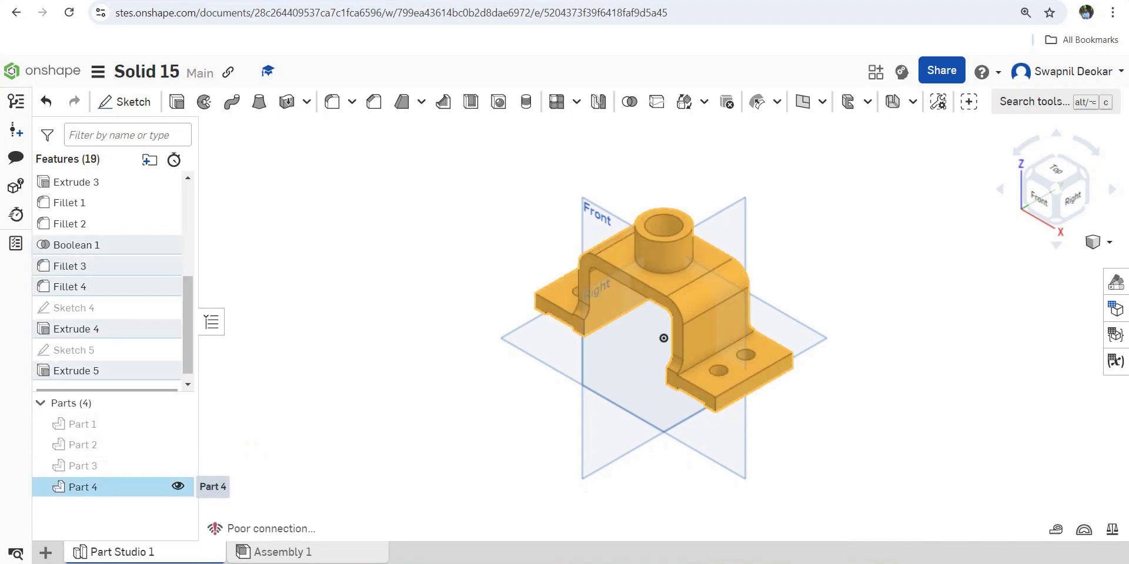
{"action": "right_click", "coordinate": [93, 487]}
{"action": "left_click", "coordinate": [154, 200]}
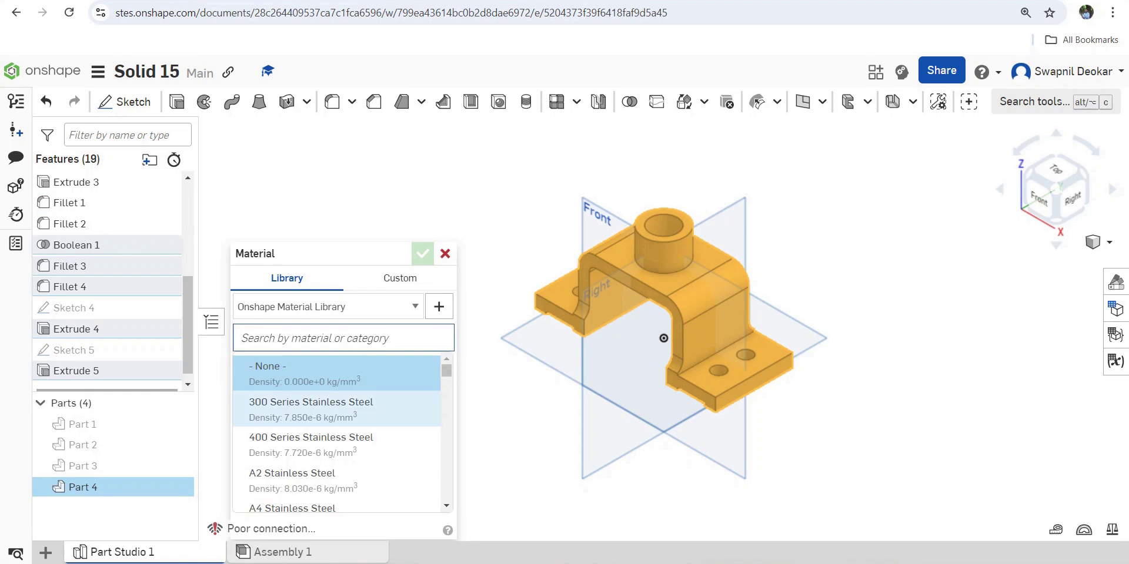
{"action": "left_click", "coordinate": [336, 409]}
{"action": "left_click", "coordinate": [422, 254]}
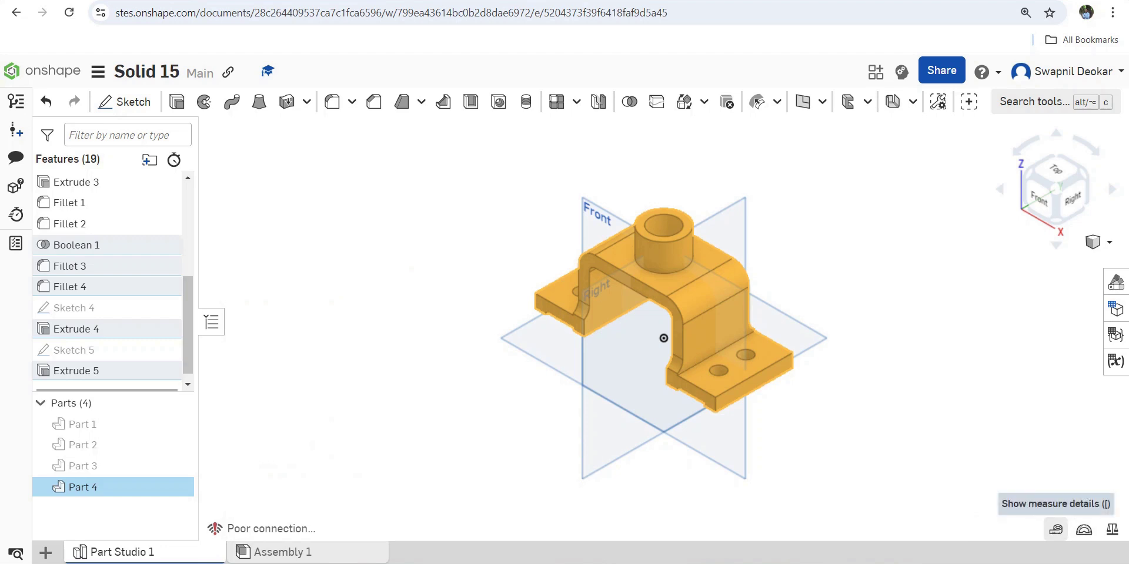
Measure the total surface area of Part 4 with all its faces selected, then clear the selection
{"action": "left_click", "coordinate": [1055, 529]}
{"action": "left_click", "coordinate": [1070, 406]}
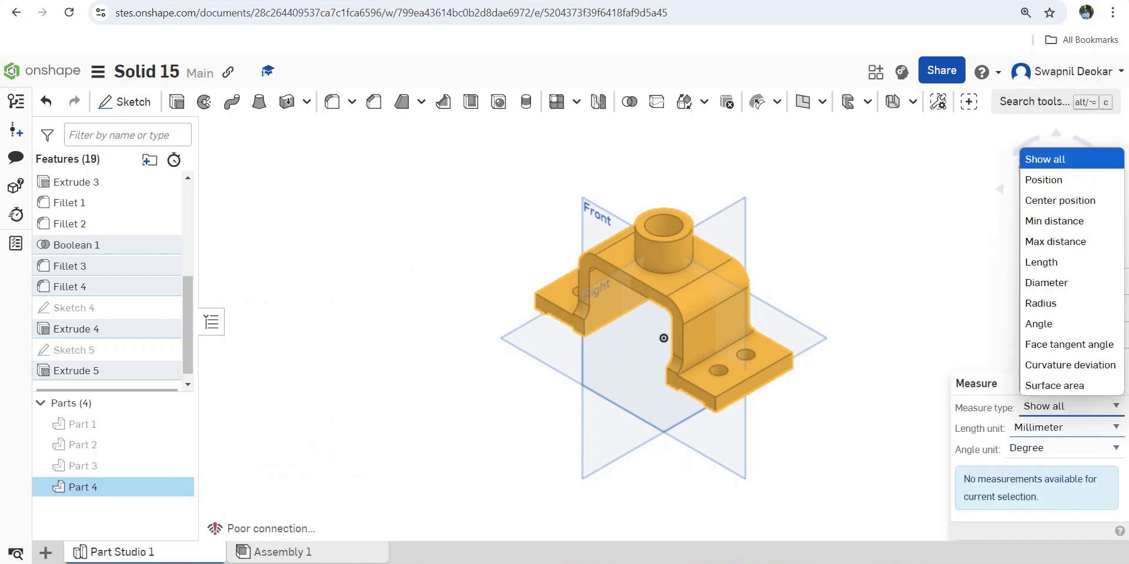
{"action": "left_click", "coordinate": [1070, 384]}
{"action": "left_click_drag", "start_coordinate": [848, 447], "coordinate": [424, 173]}
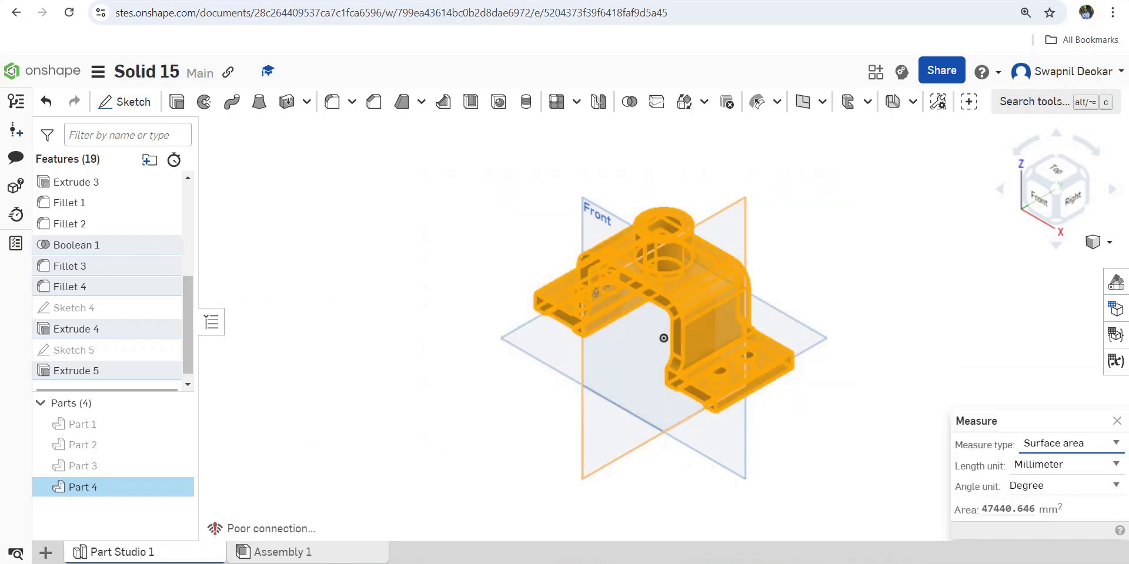
{"action": "key", "text": "space"}
Create a drawing of Part 4 from the ANSI_A_MM.dwt template with four views
{"action": "left_click", "coordinate": [106, 486]}
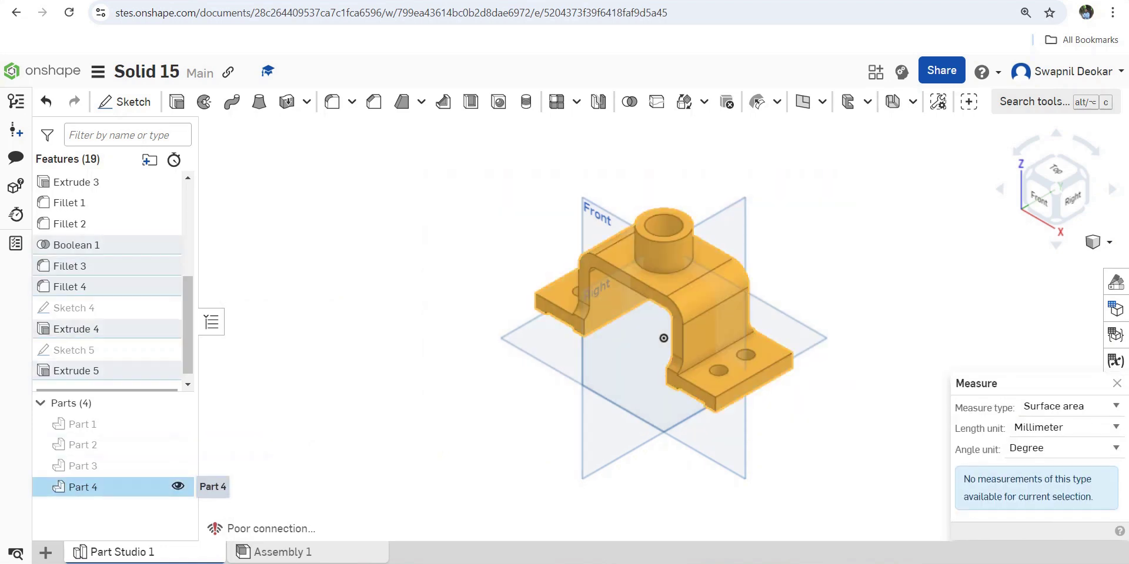
{"action": "right_click", "coordinate": [106, 487]}
{"action": "left_click", "coordinate": [182, 275]}
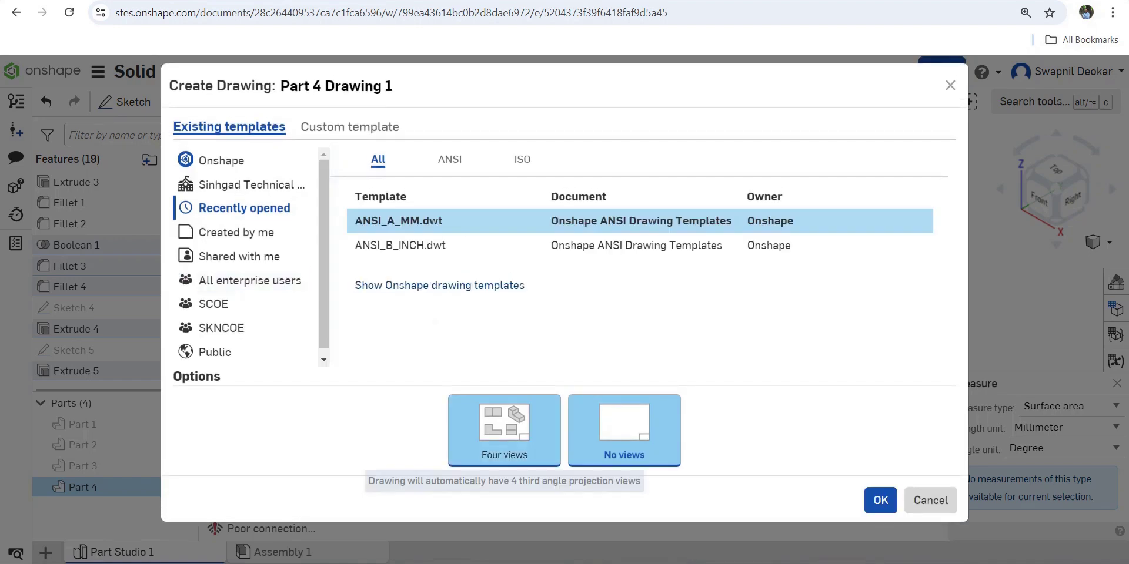
{"action": "left_click", "coordinate": [504, 429]}
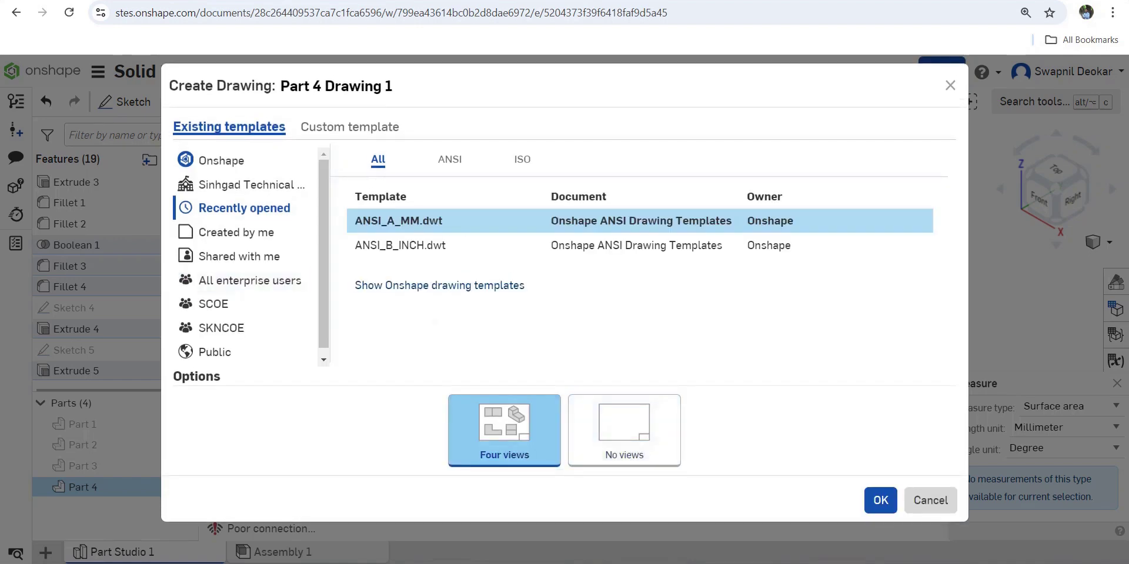
{"action": "left_click", "coordinate": [880, 500]}
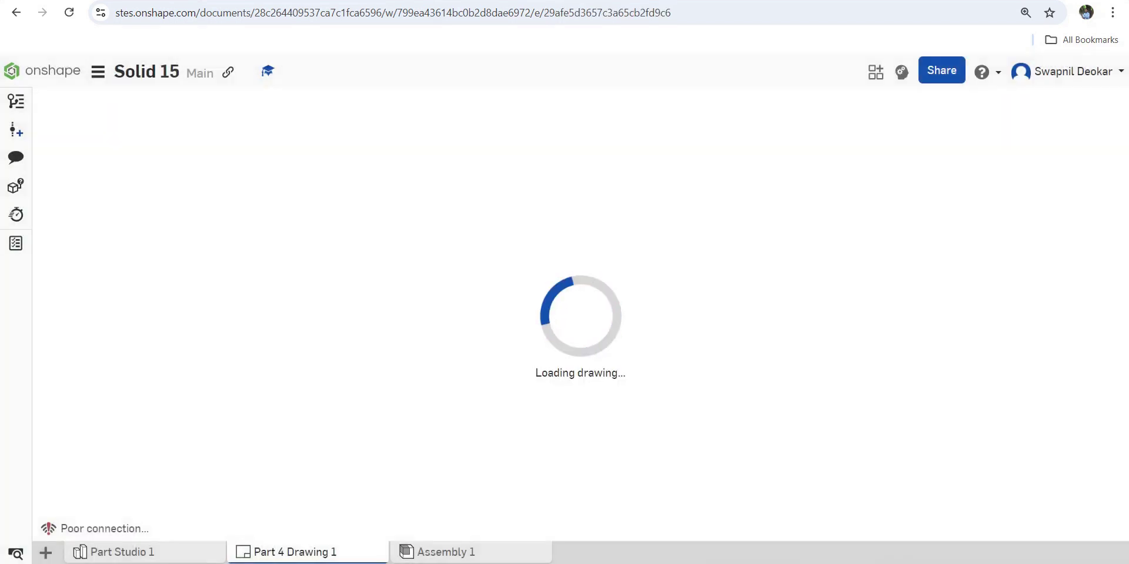
Switch to the PowerPoint reference slide and compare its views and dimensions with the new drawing sheet
{"action": "key", "text": "alt+Tab"}
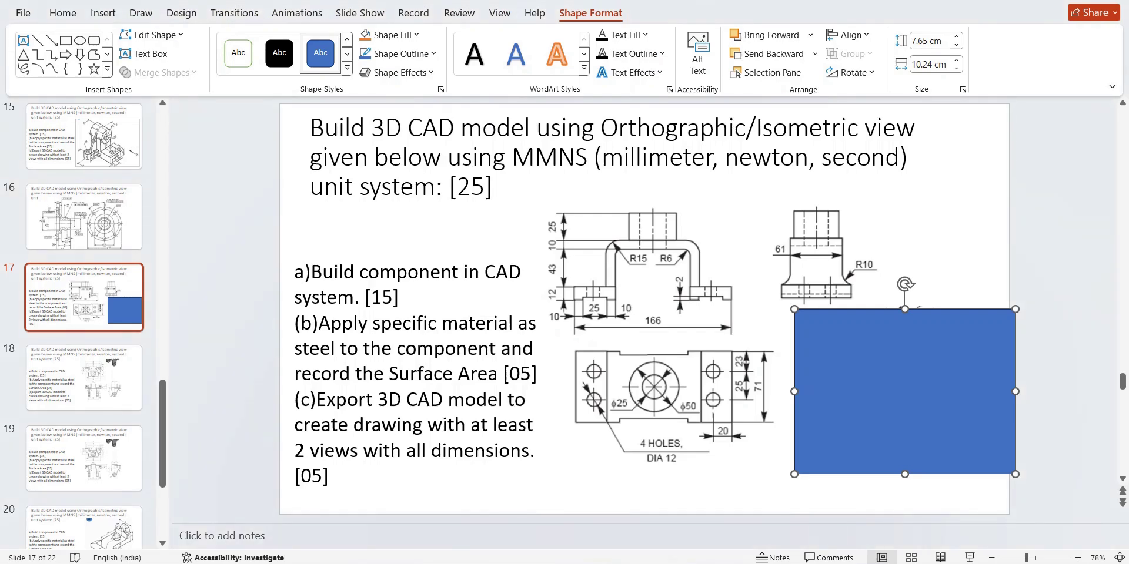
{"action": "key", "text": "alt+Tab"}
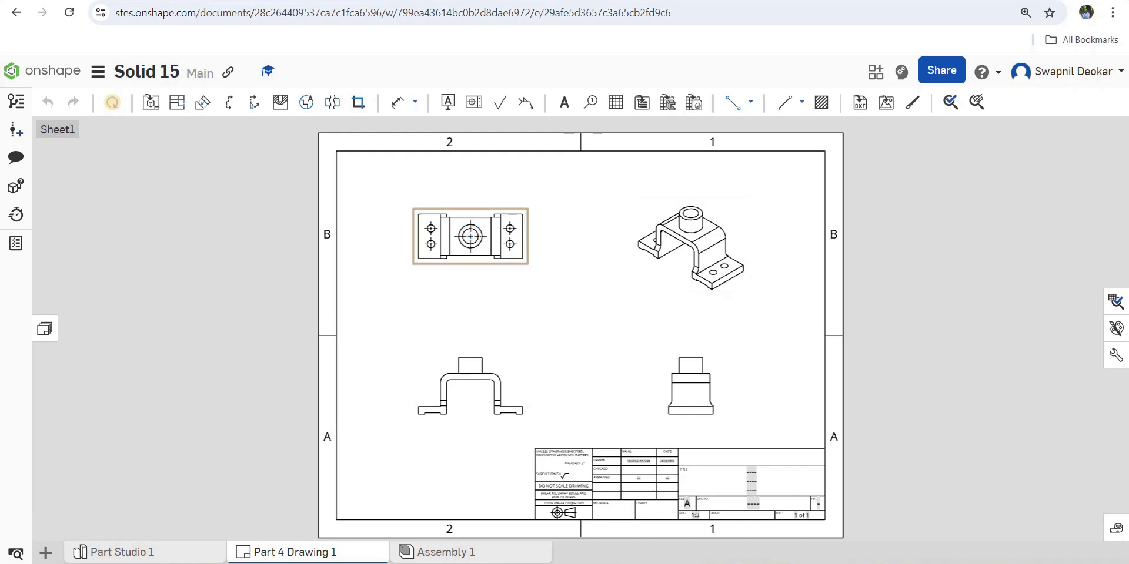
{"action": "right_click", "coordinate": [509, 229]}
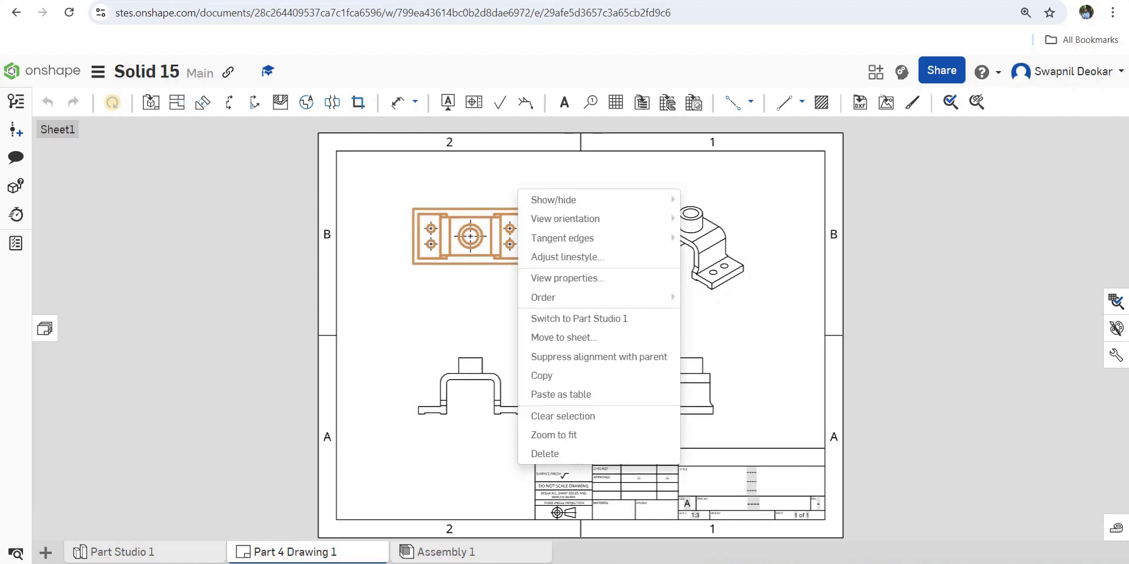
{"action": "key", "text": "Escape"}
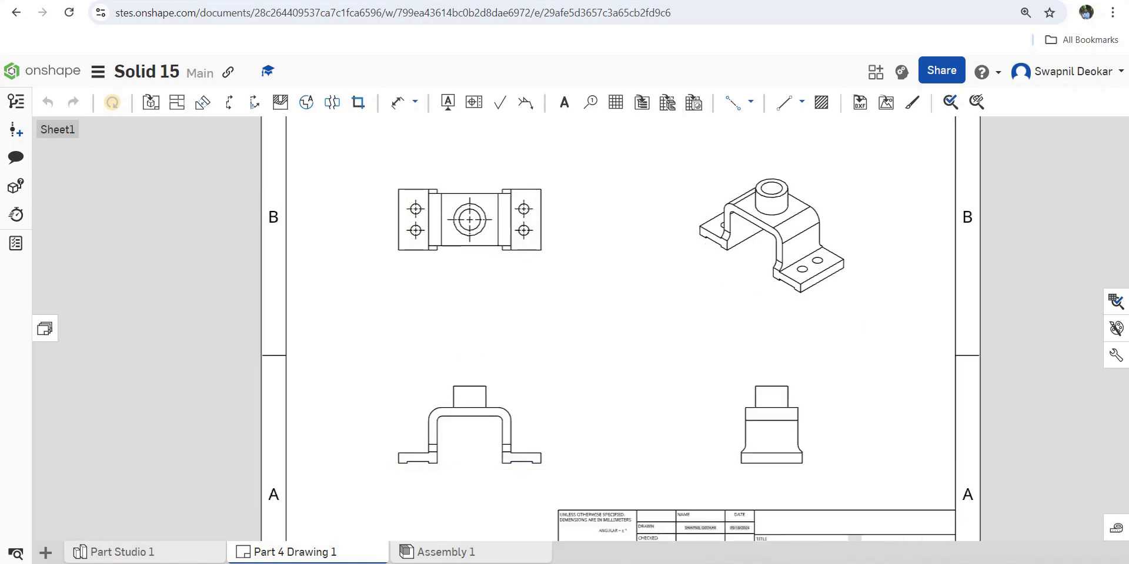
{"action": "scroll", "coordinate": [511, 399], "scroll_direction": "up", "scroll_amount": 5}
{"action": "scroll", "coordinate": [540, 481], "scroll_direction": "down", "scroll_amount": 4}
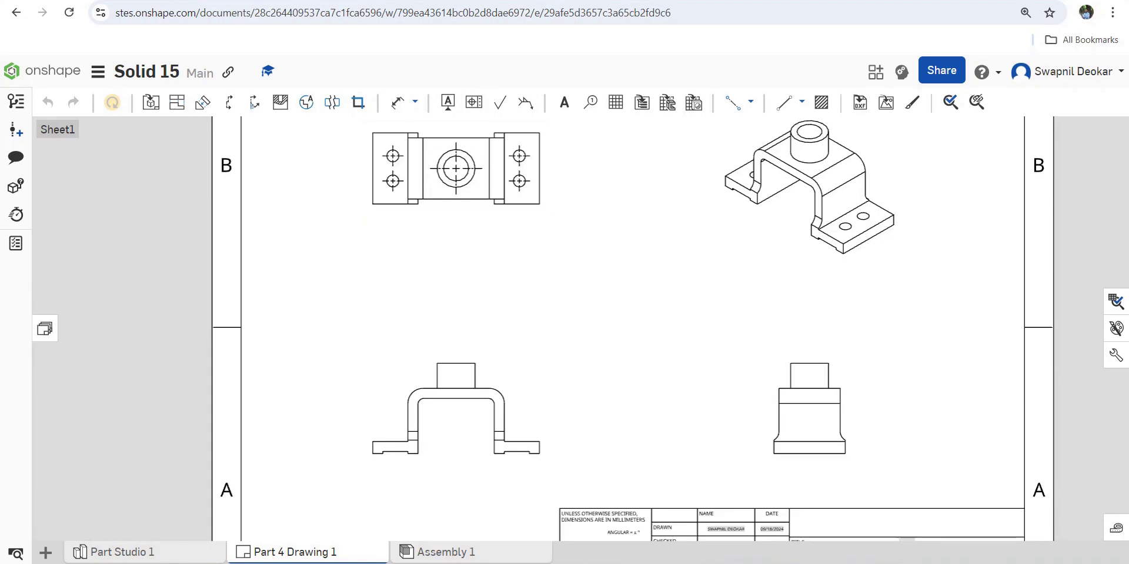
{"action": "left_click", "coordinate": [734, 561]}
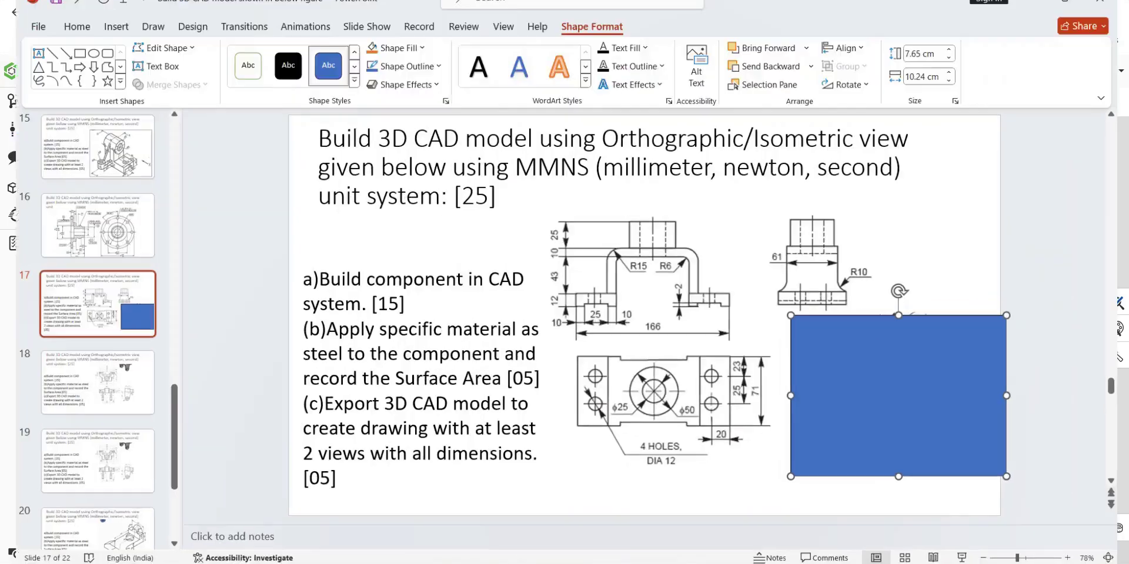
{"action": "mouse_move", "coordinate": [727, 560]}
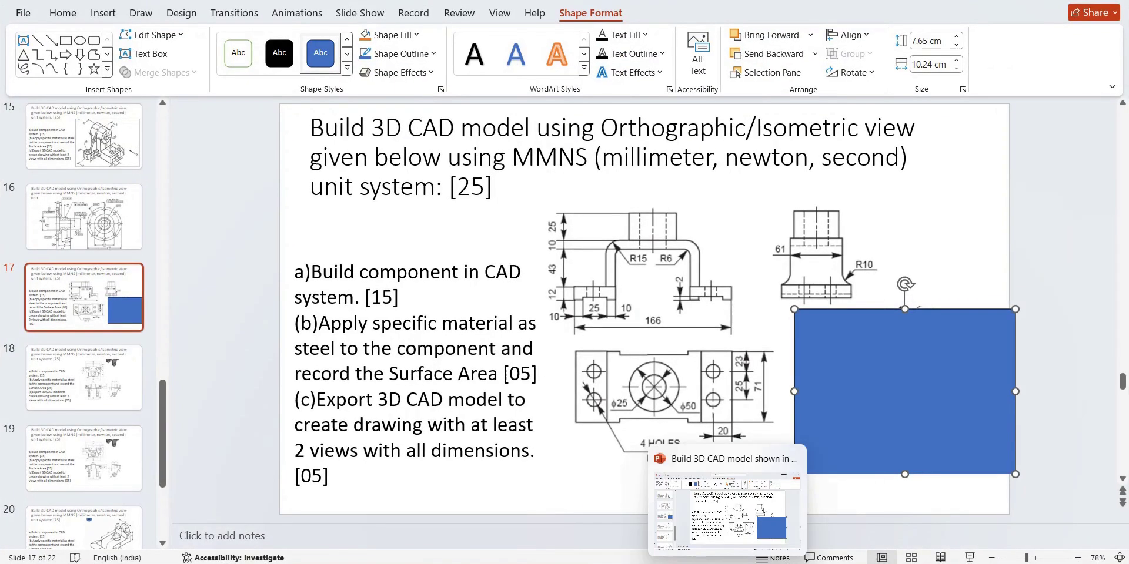
{"action": "left_click", "coordinate": [727, 506]}
Return to the Onshape drawing and dimension the outer and inner bend radii at the front view's upper right corner
{"action": "left_click", "coordinate": [397, 102]}
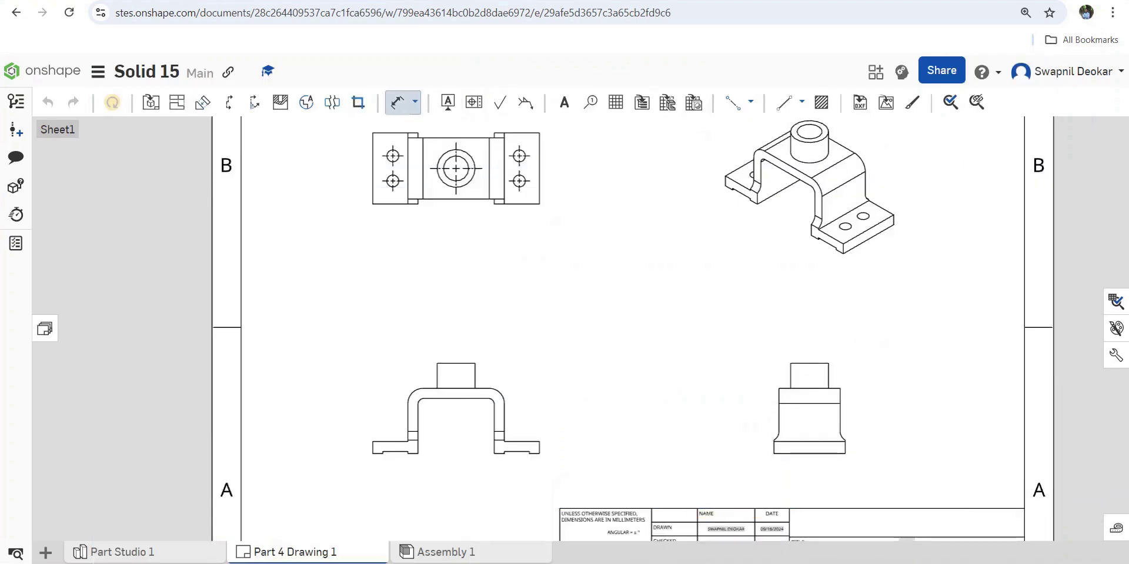
{"action": "scroll", "coordinate": [510, 389], "scroll_direction": "up", "scroll_amount": 4}
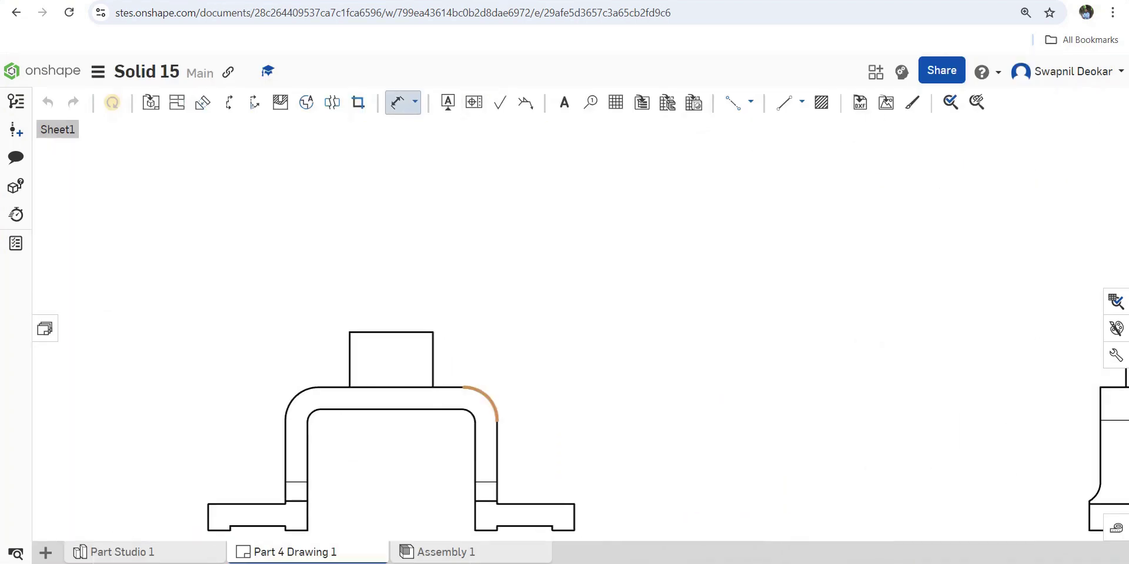
{"action": "left_click", "coordinate": [488, 396]}
{"action": "left_click", "coordinate": [596, 340]}
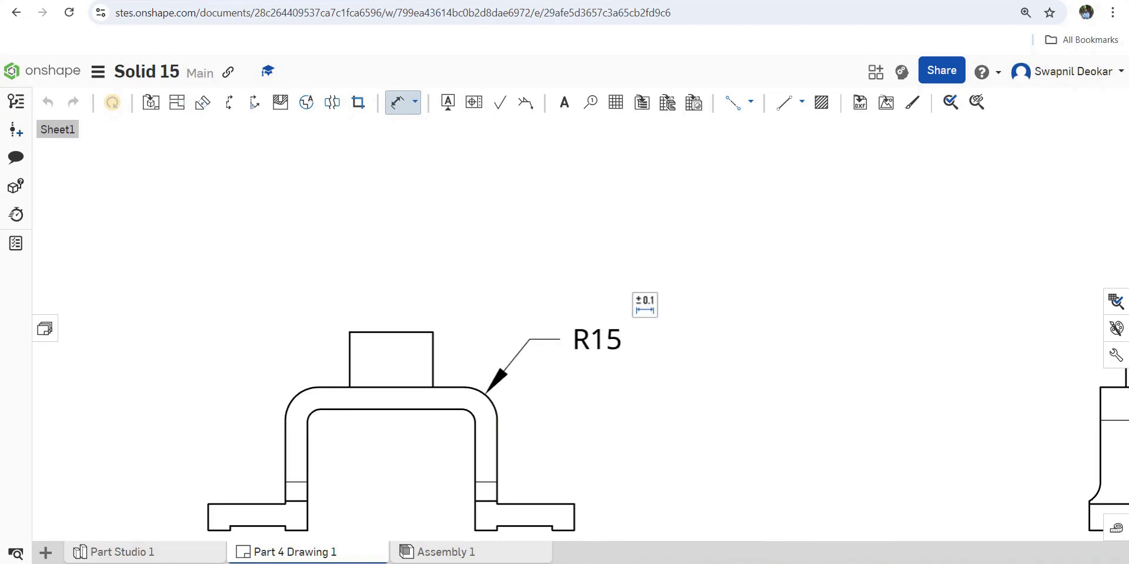
{"action": "left_click", "coordinate": [471, 414]}
{"action": "left_click", "coordinate": [610, 380]}
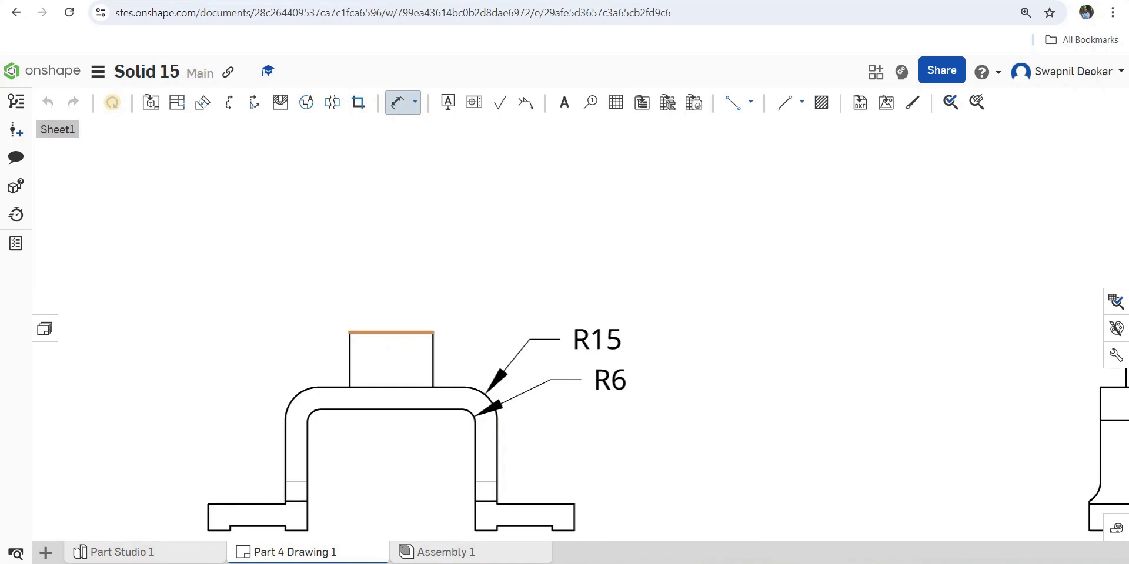
{"action": "left_click", "coordinate": [391, 332]}
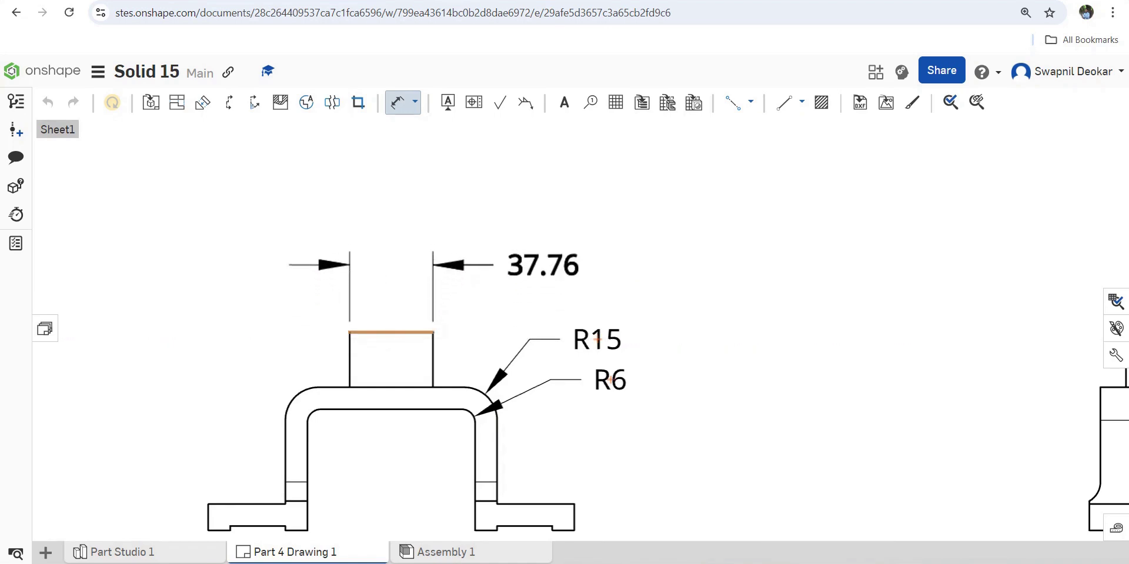
{"action": "key", "text": "Escape"}
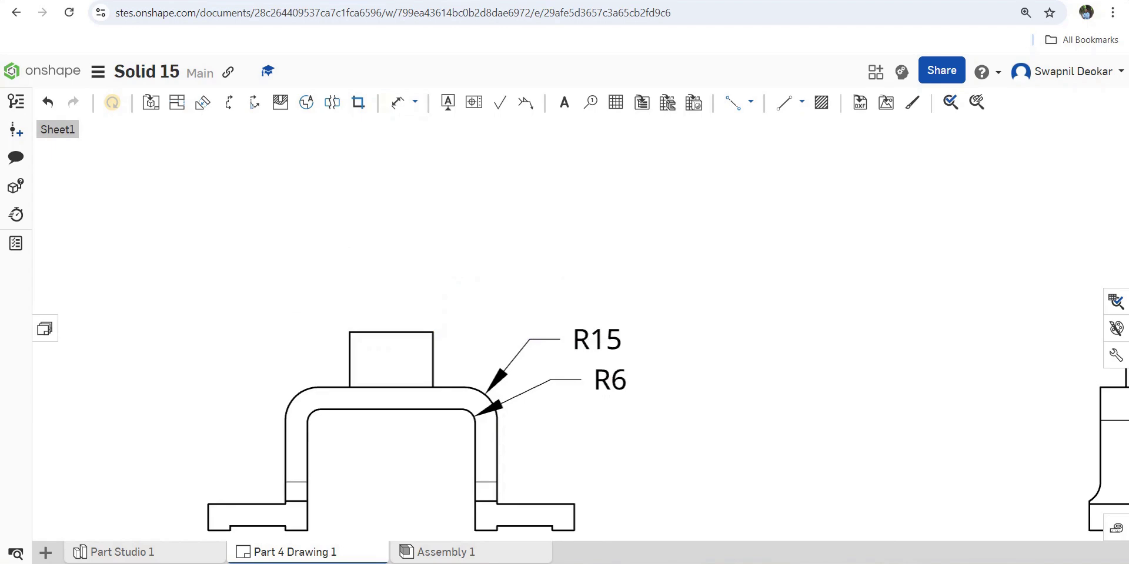
Add a diameter dimension to the boss's outer circle in the top view
{"action": "scroll", "coordinate": [768, 292], "scroll_direction": "down", "scroll_amount": 5}
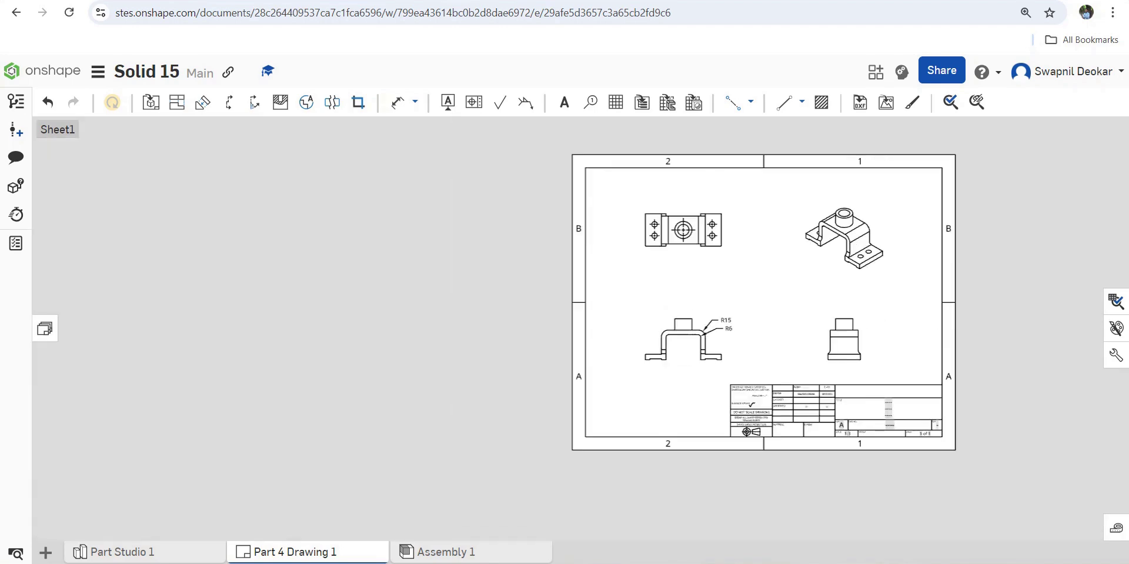
{"action": "scroll", "coordinate": [672, 206], "scroll_direction": "up", "scroll_amount": 3}
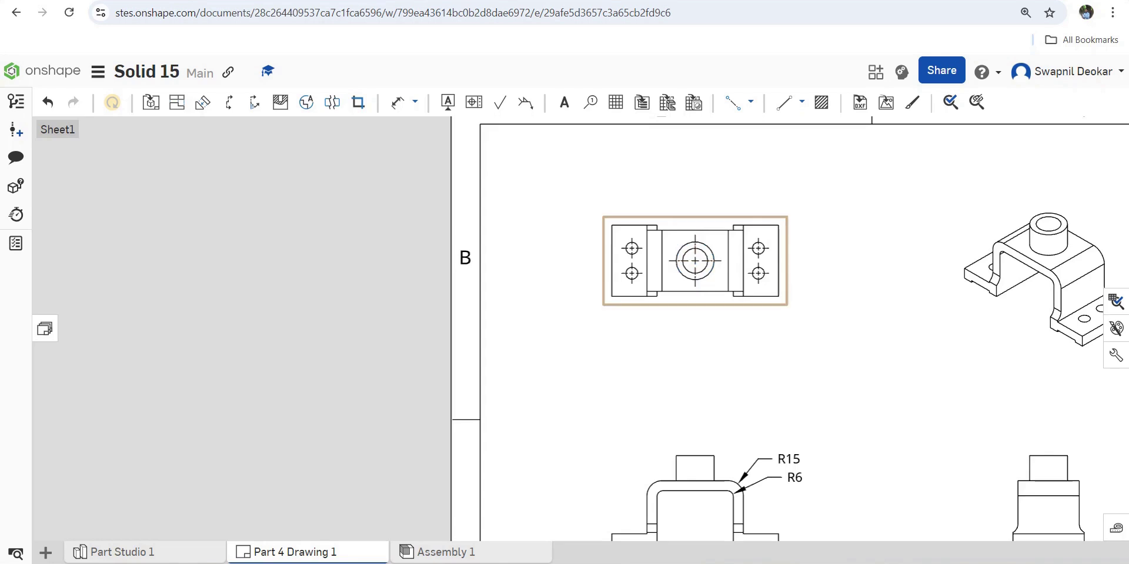
{"action": "scroll", "coordinate": [705, 245], "scroll_direction": "up", "scroll_amount": 3}
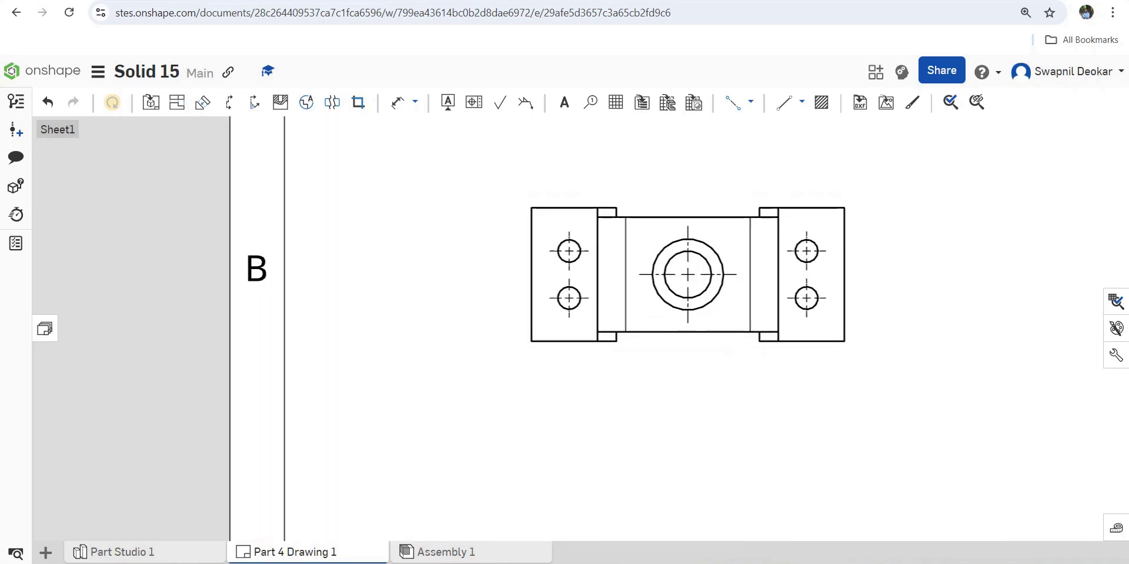
{"action": "left_click", "coordinate": [397, 102]}
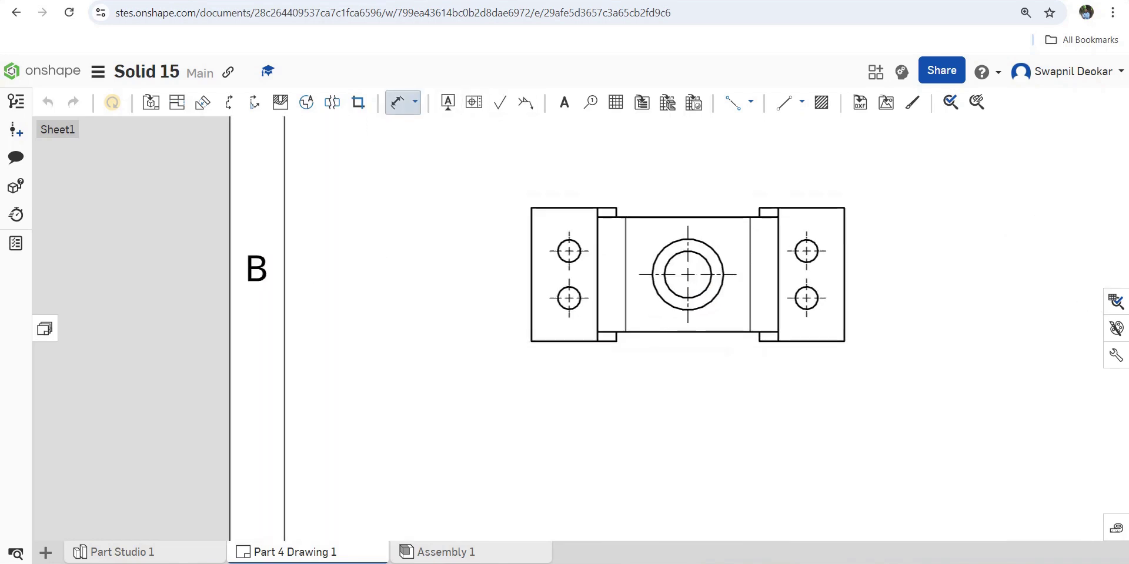
{"action": "left_click", "coordinate": [699, 240]}
{"action": "left_click", "coordinate": [799, 168]}
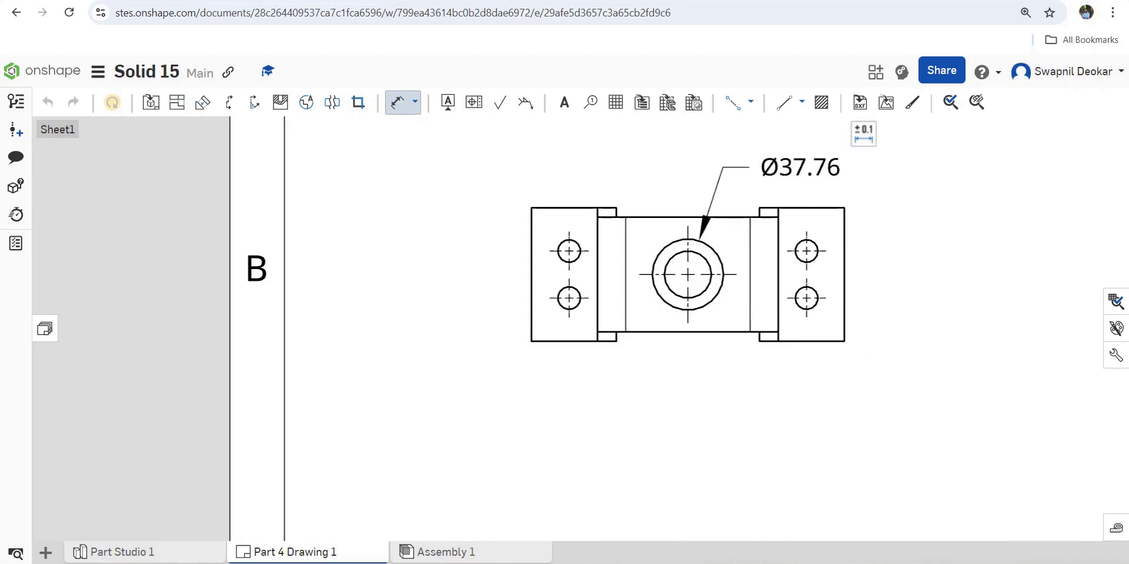
{"action": "key", "text": "Escape"}
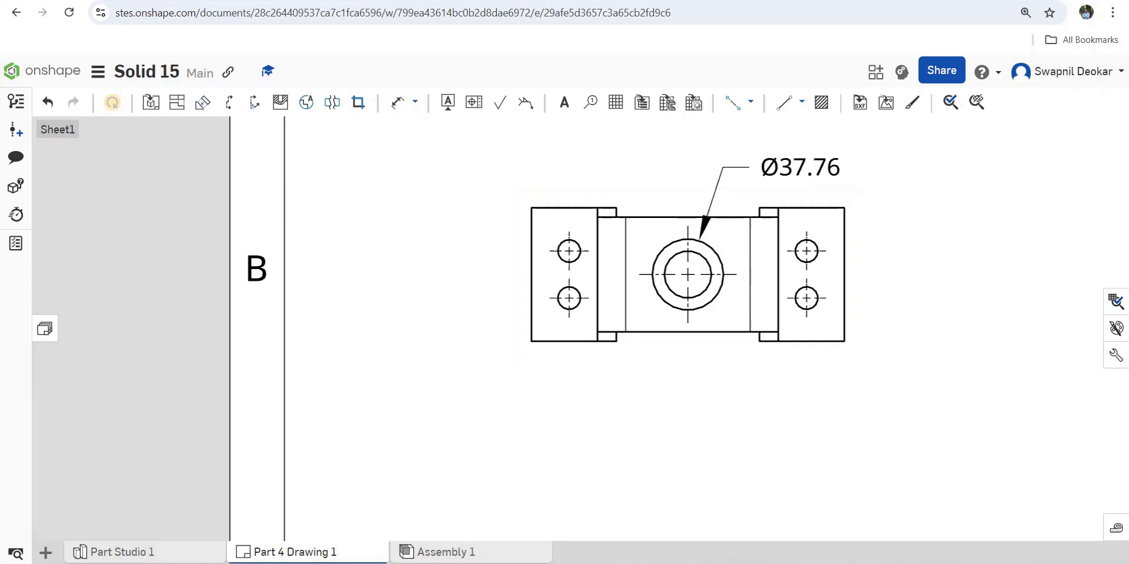
Edit Sketch 4 in Part Studio 1 and set the boss circle's diameter to 50 mm
{"action": "left_click", "coordinate": [113, 552]}
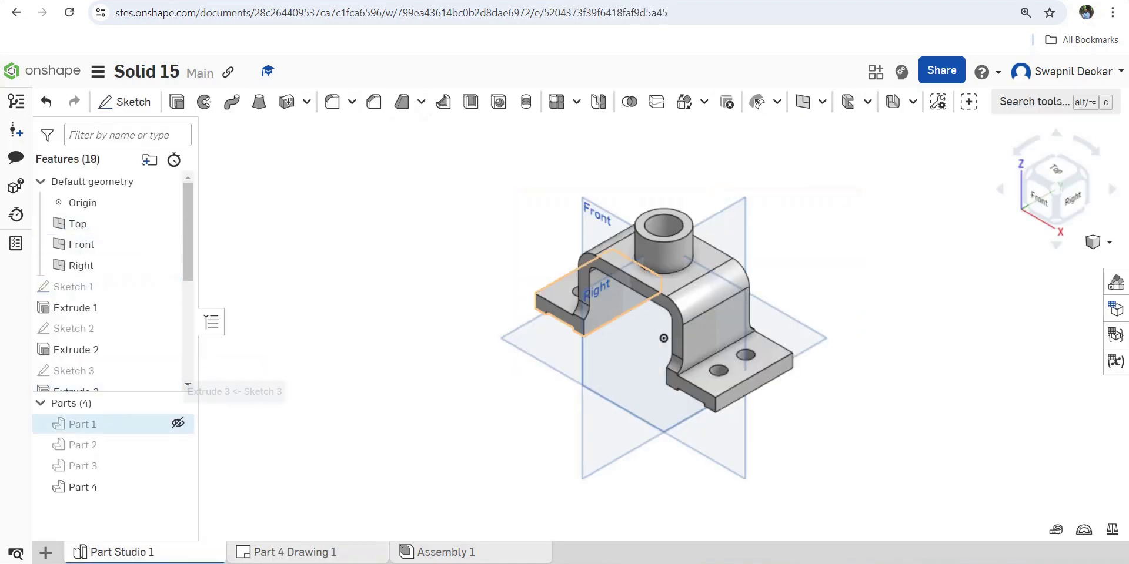
{"action": "scroll", "coordinate": [108, 283], "scroll_direction": "down", "scroll_amount": 4}
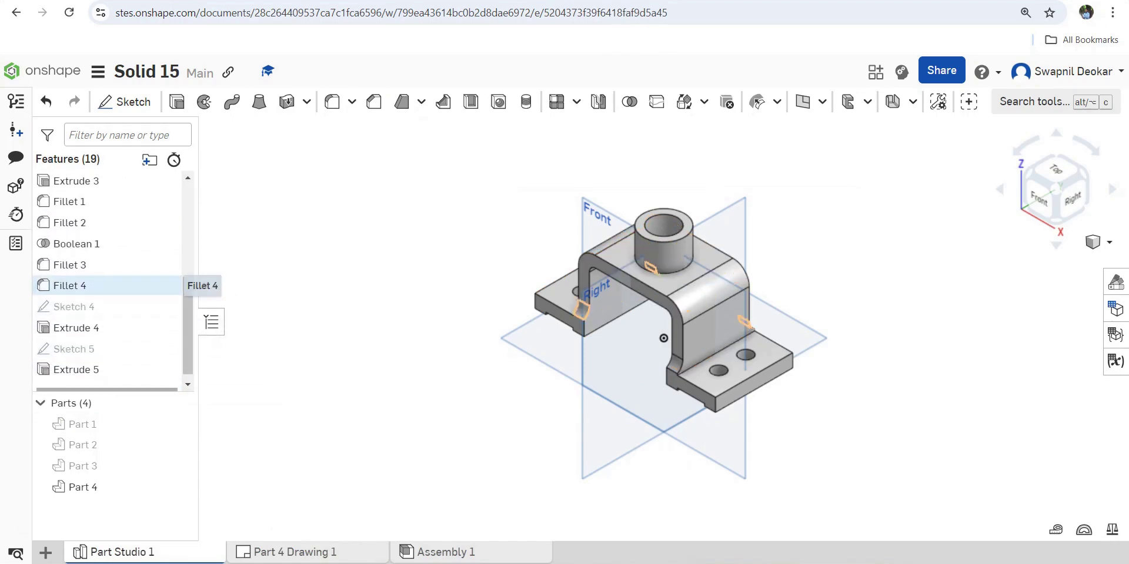
{"action": "left_click", "coordinate": [107, 318]}
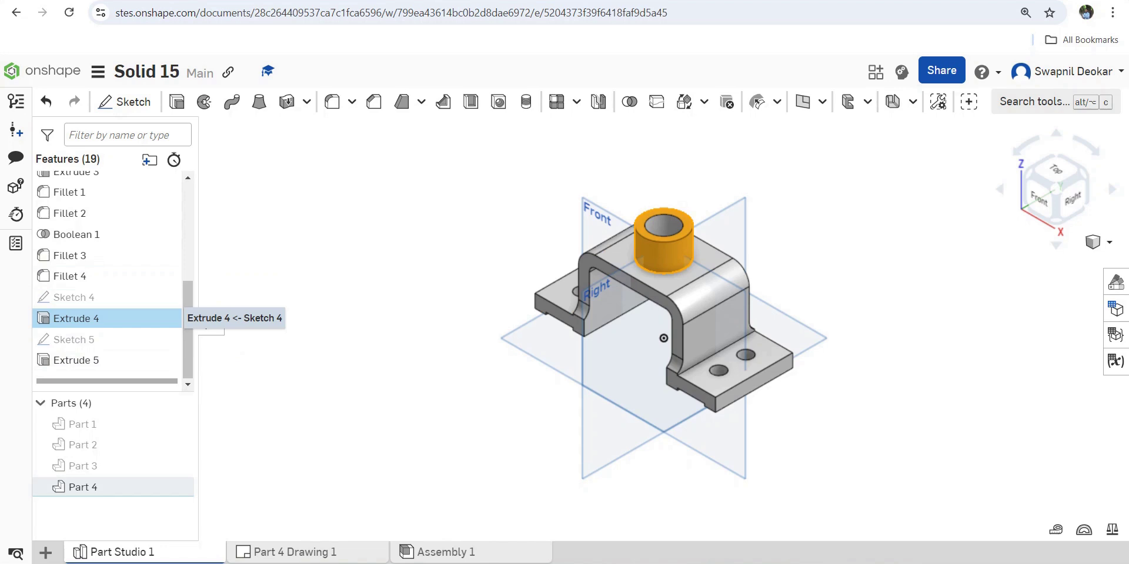
{"action": "double_click", "coordinate": [109, 297]}
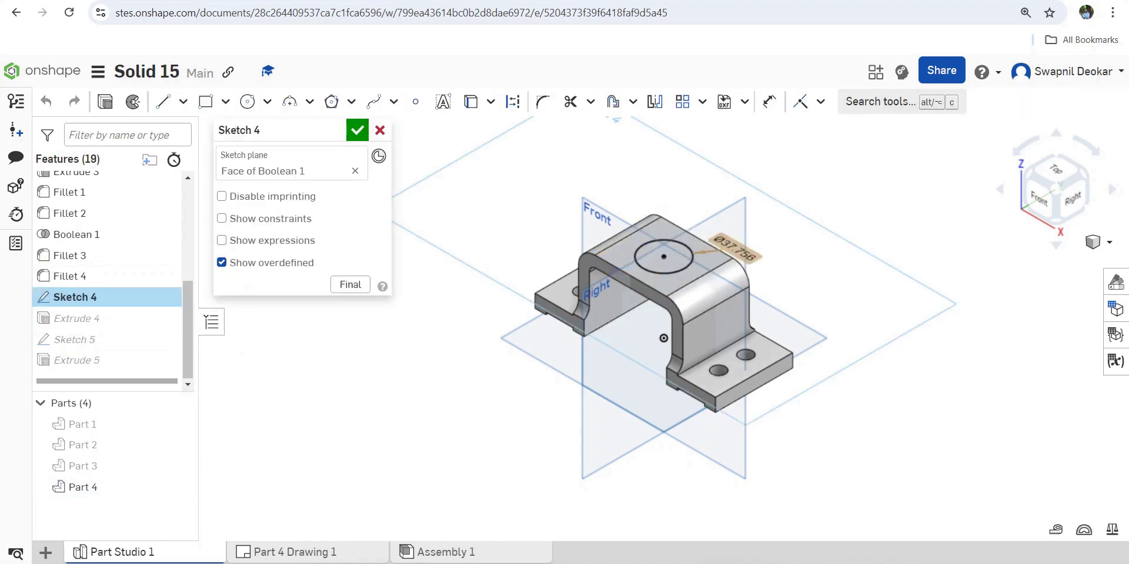
{"action": "double_click", "coordinate": [735, 248]}
{"action": "type", "text": "50"}
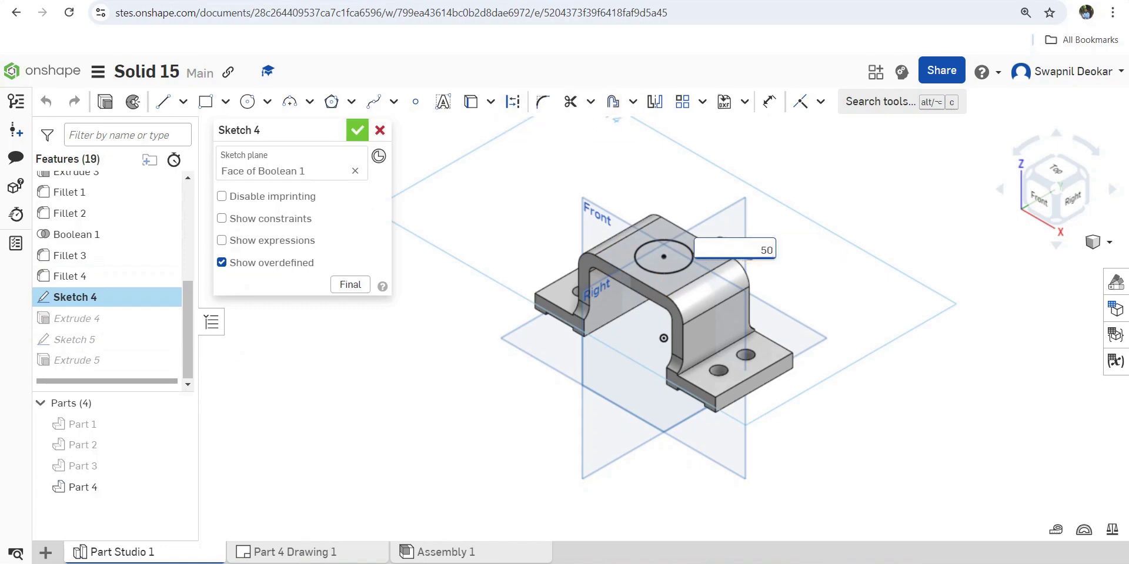
{"action": "left_click", "coordinate": [357, 130]}
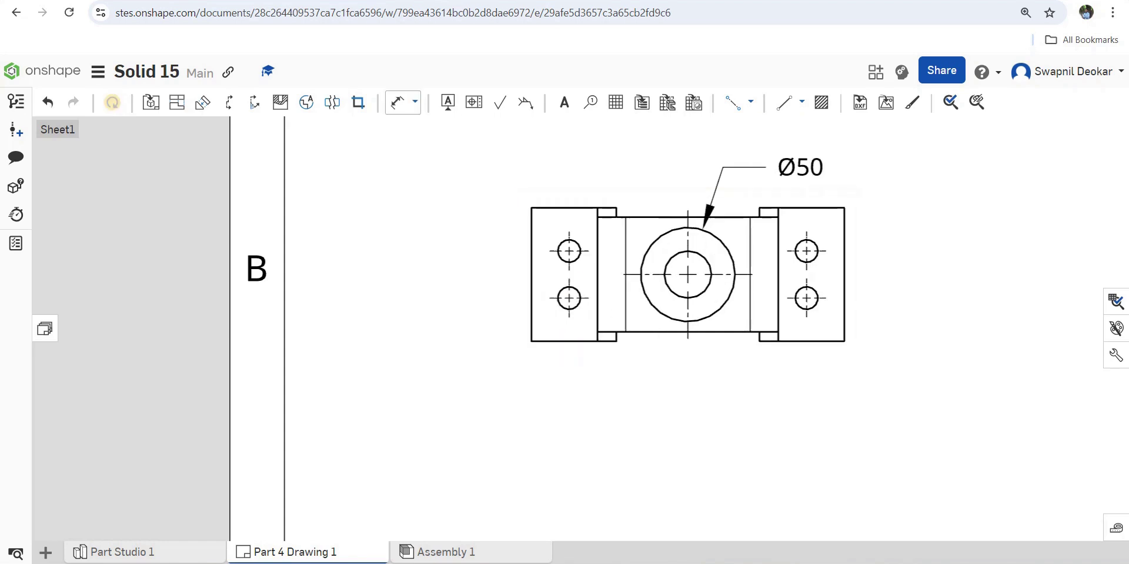
Dimension the central bore's diameter and the length of the right foot's outer edge in the top view
{"action": "left_click", "coordinate": [397, 103]}
{"action": "left_click", "coordinate": [704, 258]}
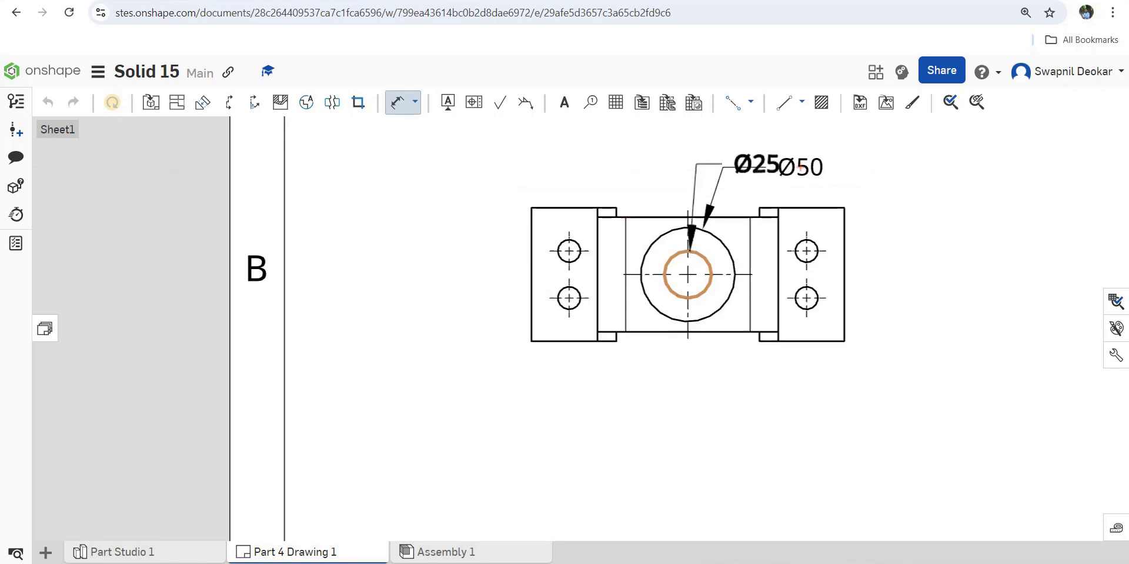
{"action": "left_click", "coordinate": [626, 159]}
{"action": "left_click", "coordinate": [845, 275]}
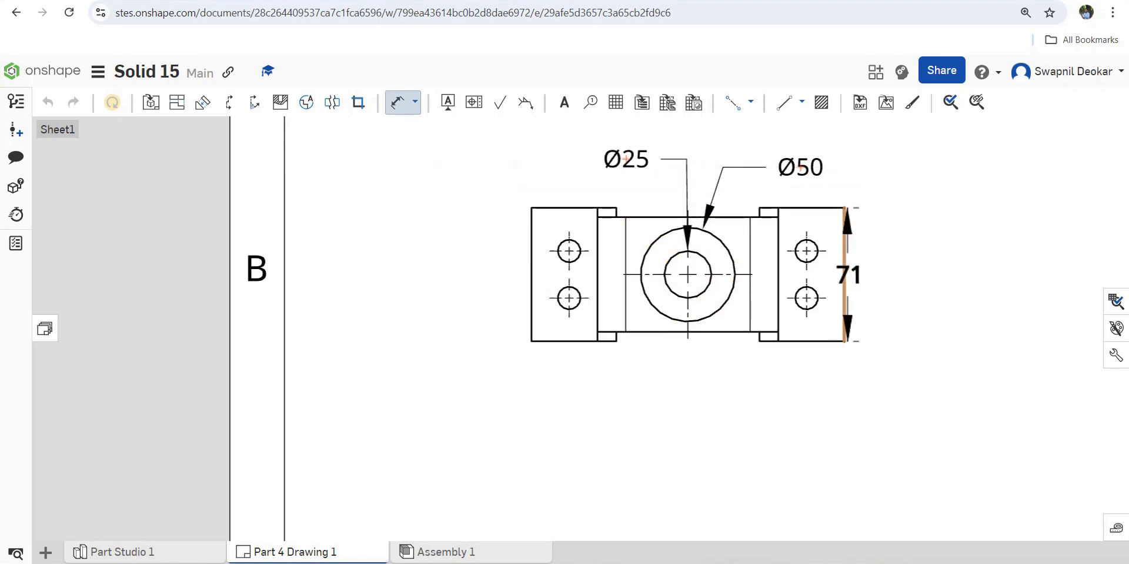
{"action": "left_click", "coordinate": [893, 275]}
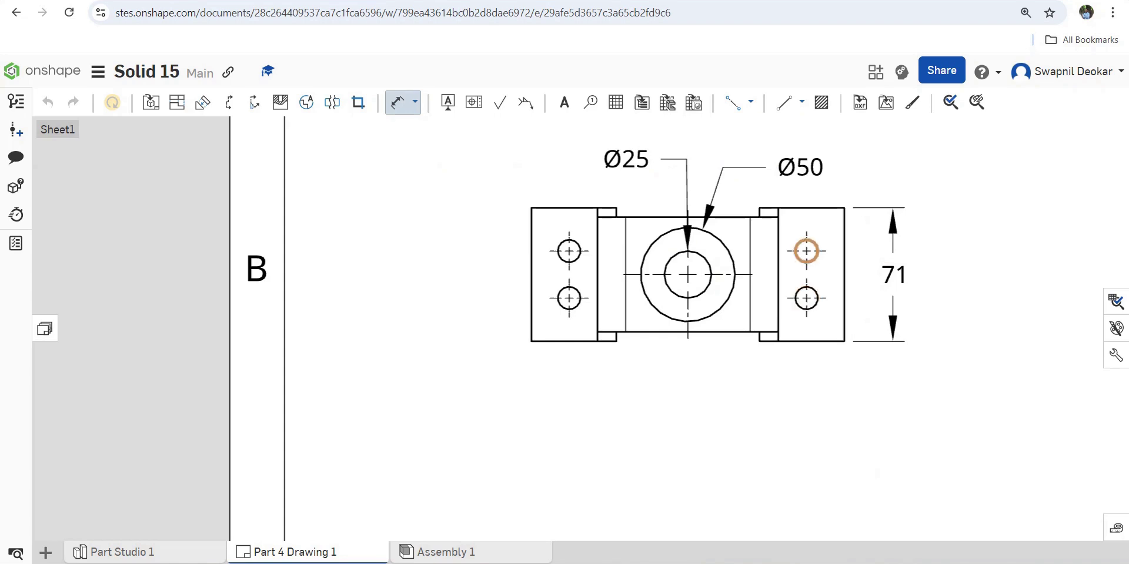
Add a diameter dimension to the upper mounting hole on the right foot in the top view
{"action": "left_click", "coordinate": [814, 243]}
{"action": "left_click", "coordinate": [876, 167]}
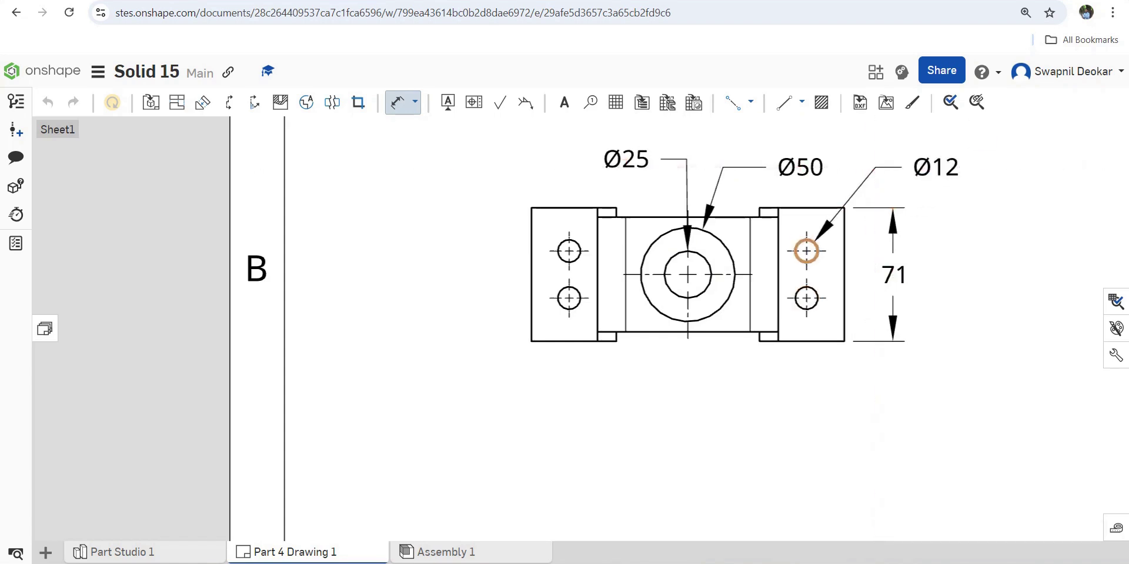
{"action": "left_click", "coordinate": [807, 251]}
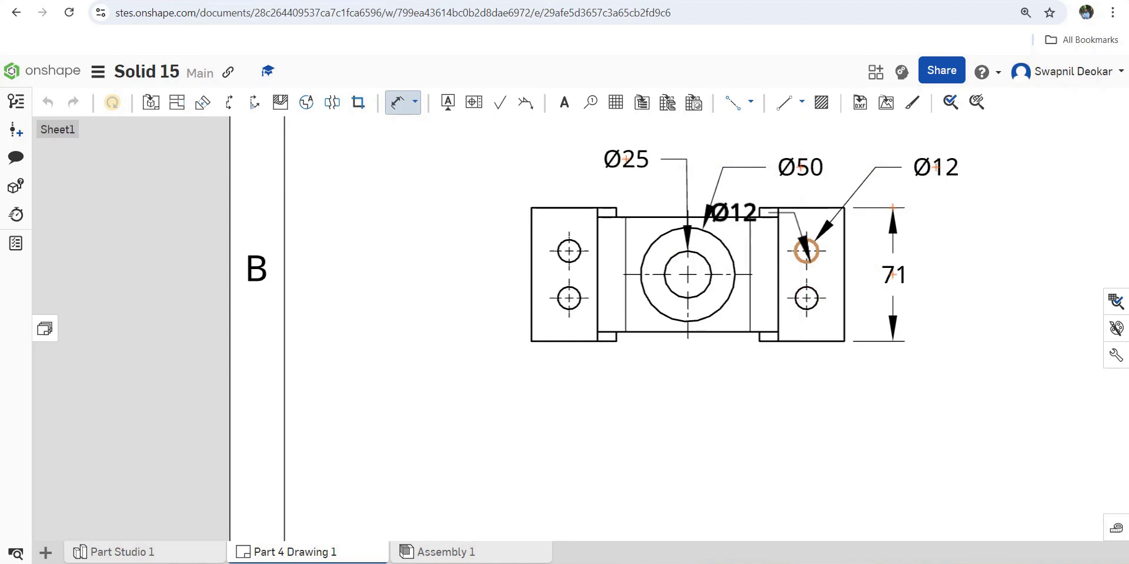
{"action": "key", "text": "Escape"}
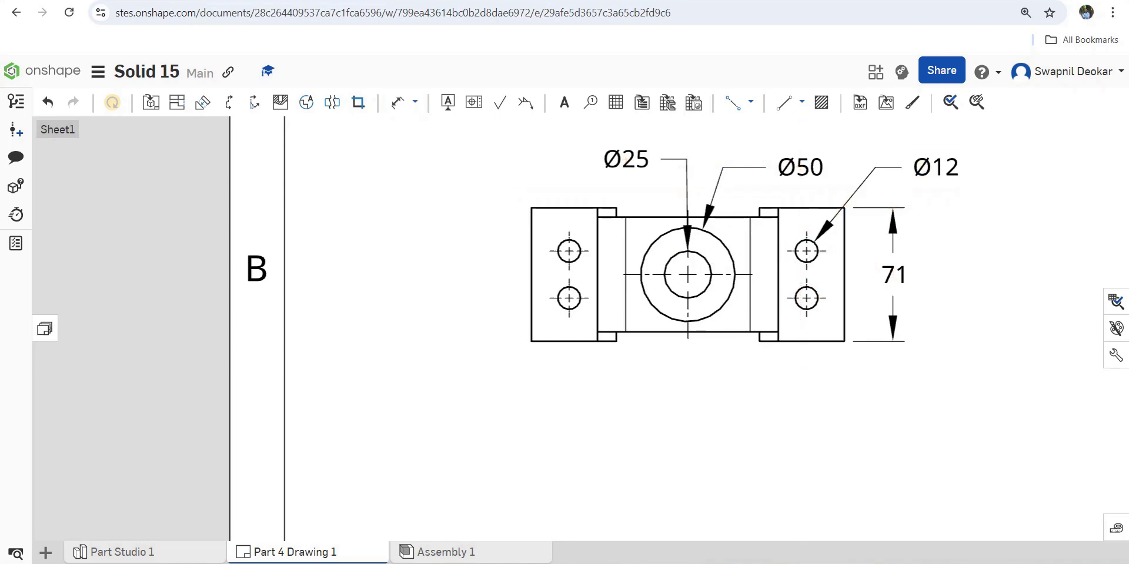
Dimension the upper right mounting hole's center from the foot's upper edge and from its outer edge
{"action": "left_click", "coordinate": [397, 102]}
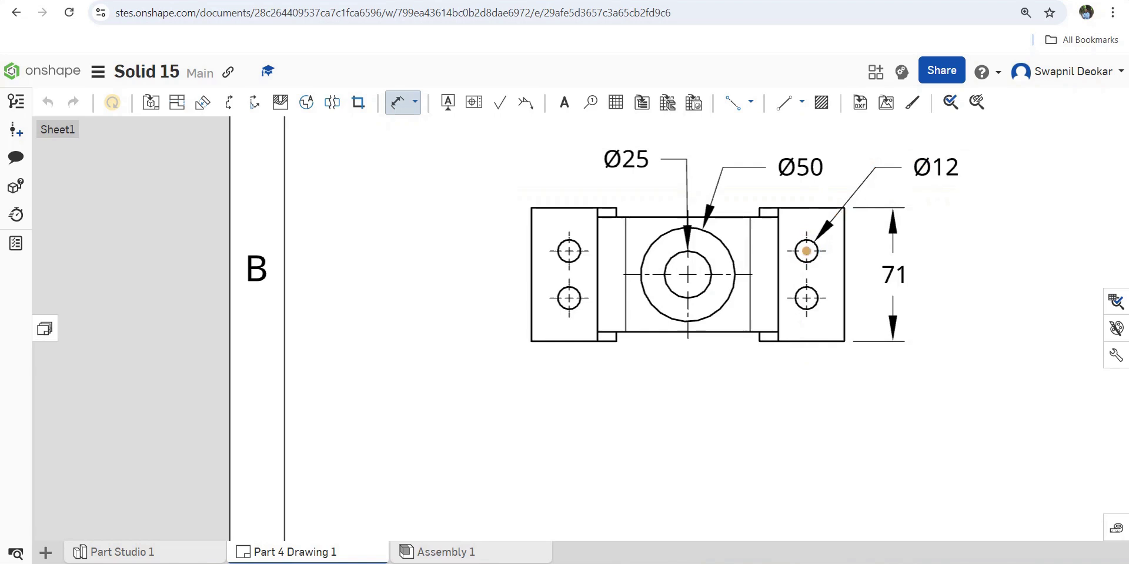
{"action": "left_click", "coordinate": [807, 251]}
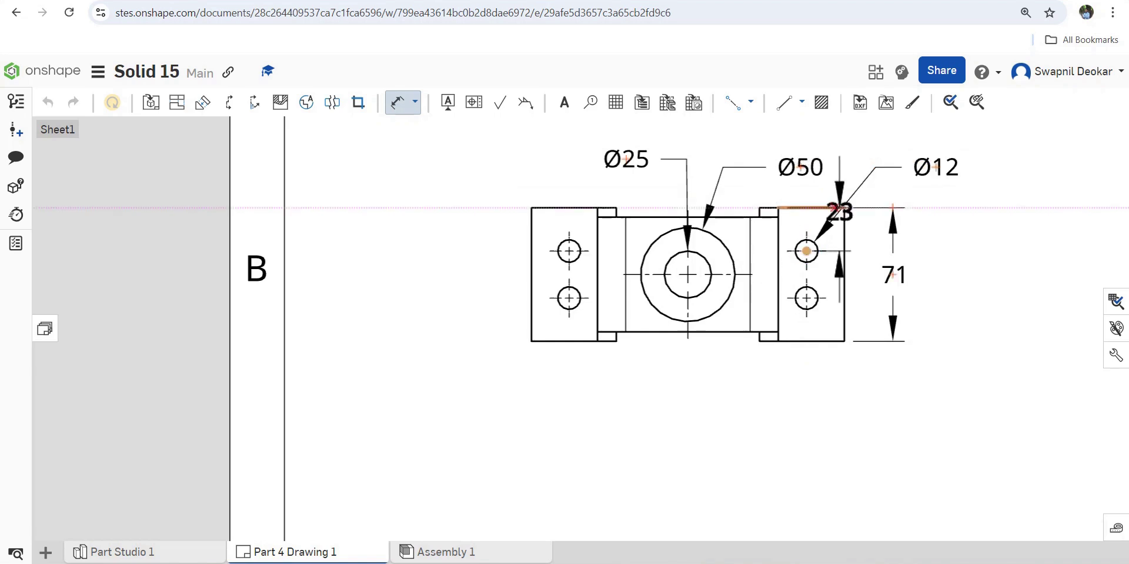
{"action": "left_click", "coordinate": [863, 218]}
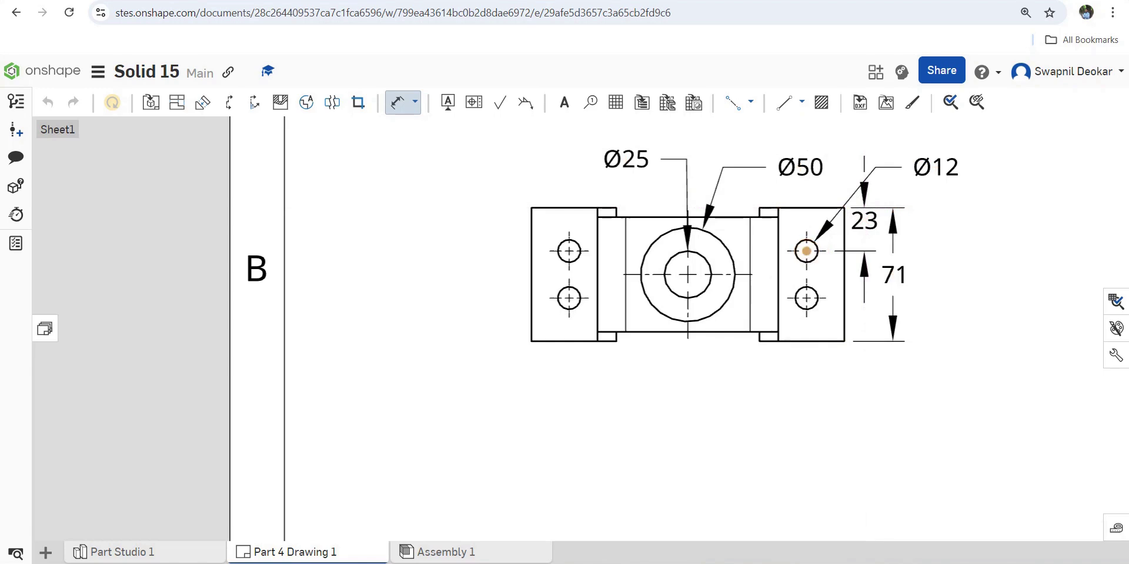
{"action": "left_click", "coordinate": [845, 253]}
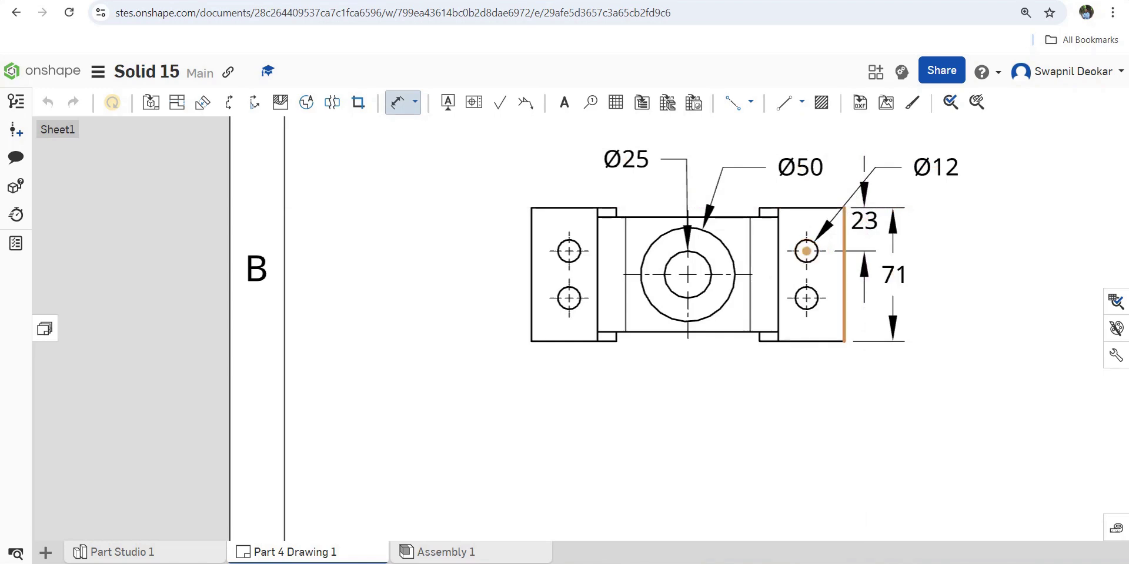
{"action": "left_click", "coordinate": [863, 189]}
Dimension the width between the outer faces of the two uprights in the front view, placed above the boss
{"action": "scroll", "coordinate": [863, 189], "scroll_direction": "down", "scroll_amount": 5}
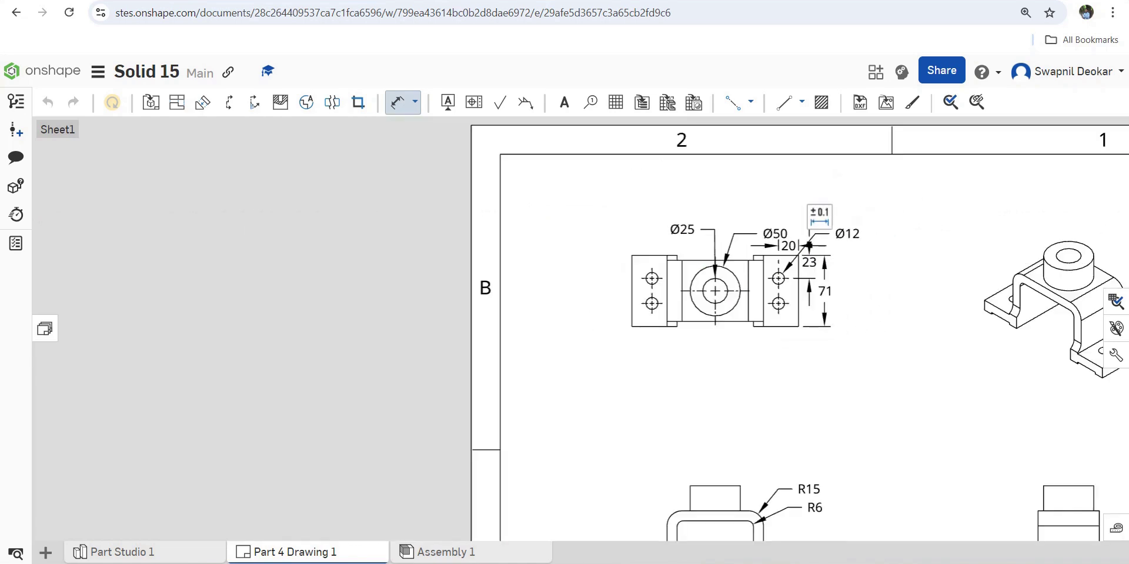
{"action": "scroll", "coordinate": [723, 461], "scroll_direction": "up", "scroll_amount": 3}
{"action": "scroll", "coordinate": [694, 477], "scroll_direction": "up", "scroll_amount": 1}
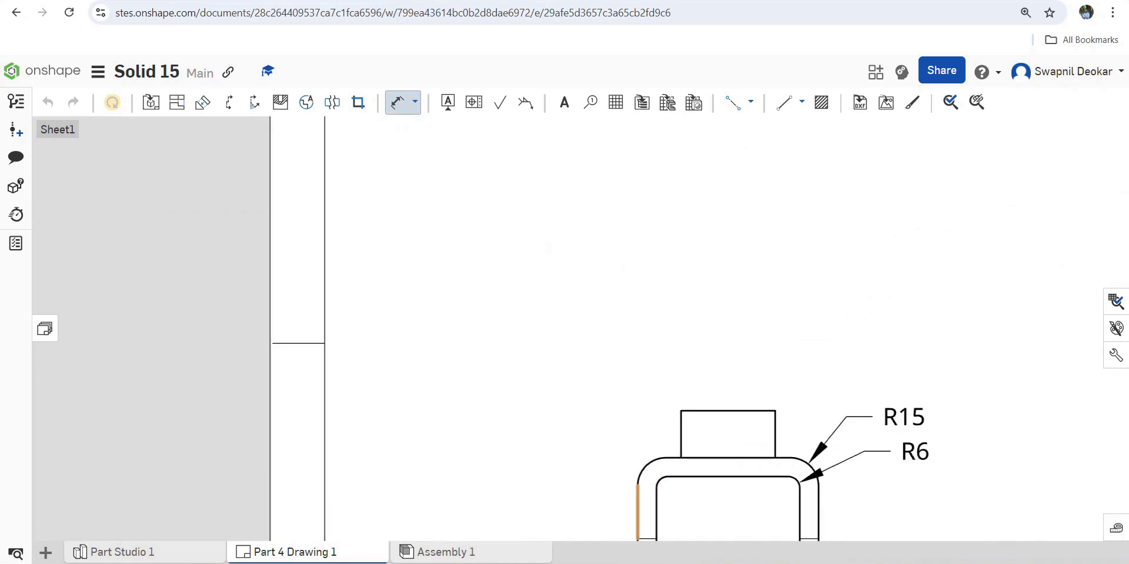
{"action": "left_click", "coordinate": [637, 498]}
{"action": "left_click", "coordinate": [818, 512]}
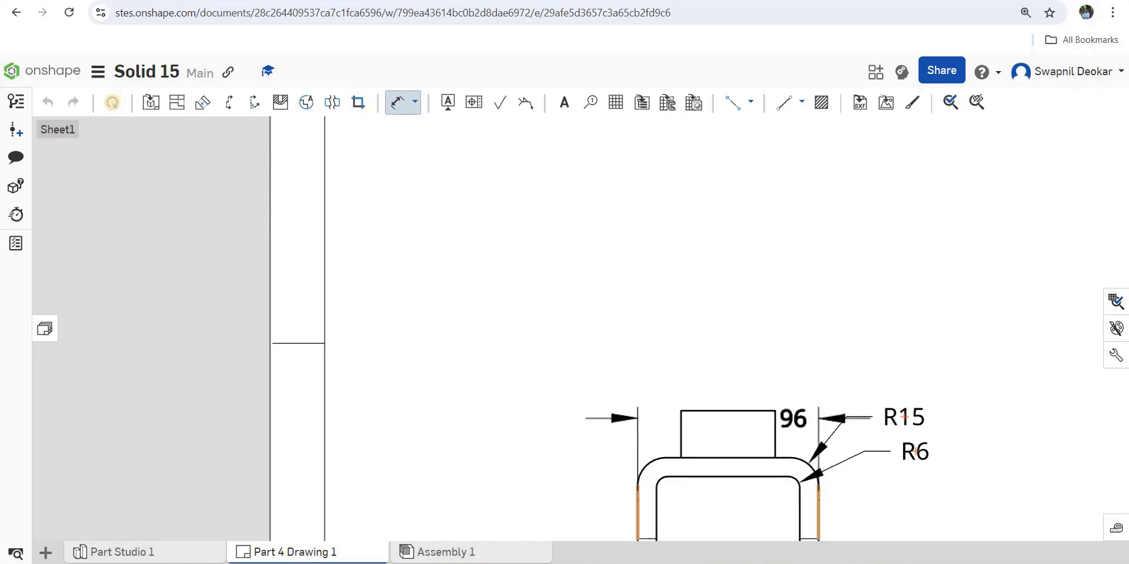
{"action": "left_click", "coordinate": [758, 355]}
Dimension the width of the right foot's underside recess and the foot's thickness in the front view
{"action": "scroll", "coordinate": [758, 347], "scroll_direction": "down", "scroll_amount": 1}
{"action": "scroll", "coordinate": [782, 317], "scroll_direction": "down", "scroll_amount": 3}
{"action": "scroll", "coordinate": [794, 481], "scroll_direction": "up", "scroll_amount": 7}
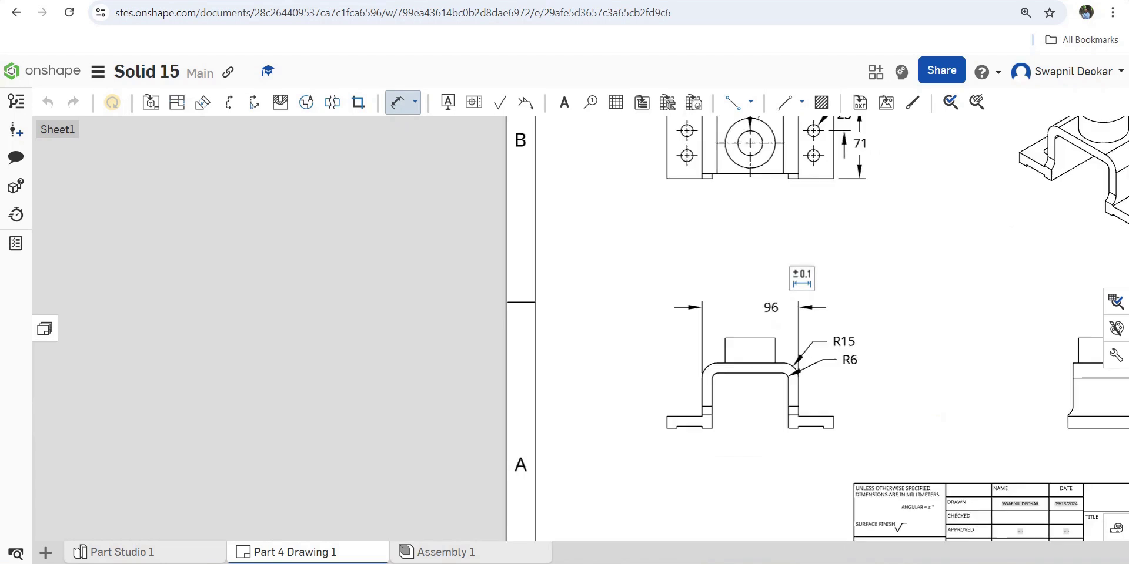
{"action": "left_click", "coordinate": [823, 371]}
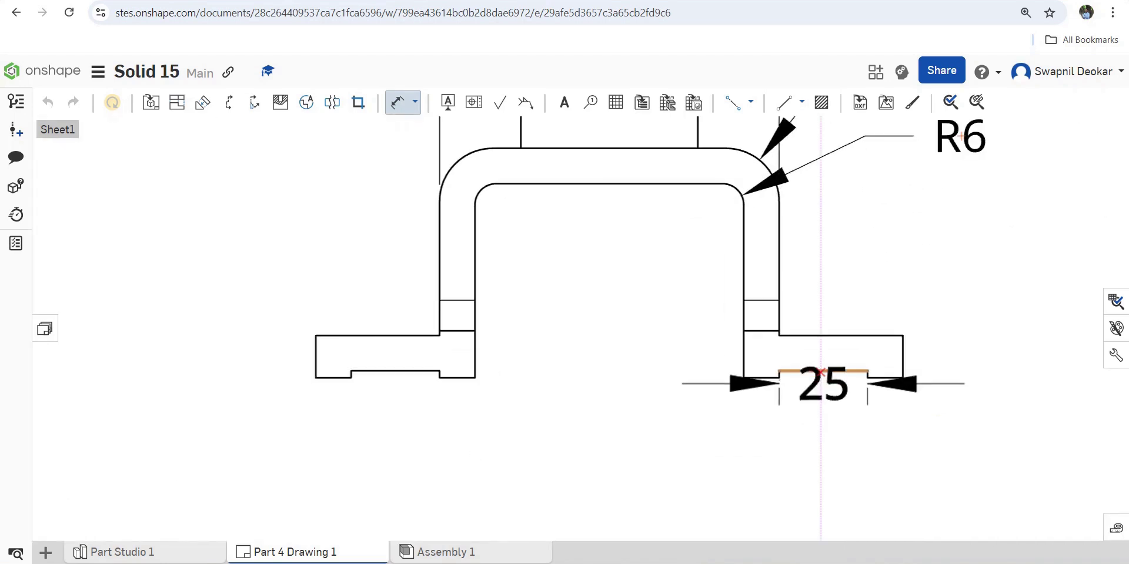
{"action": "left_click", "coordinate": [841, 432]}
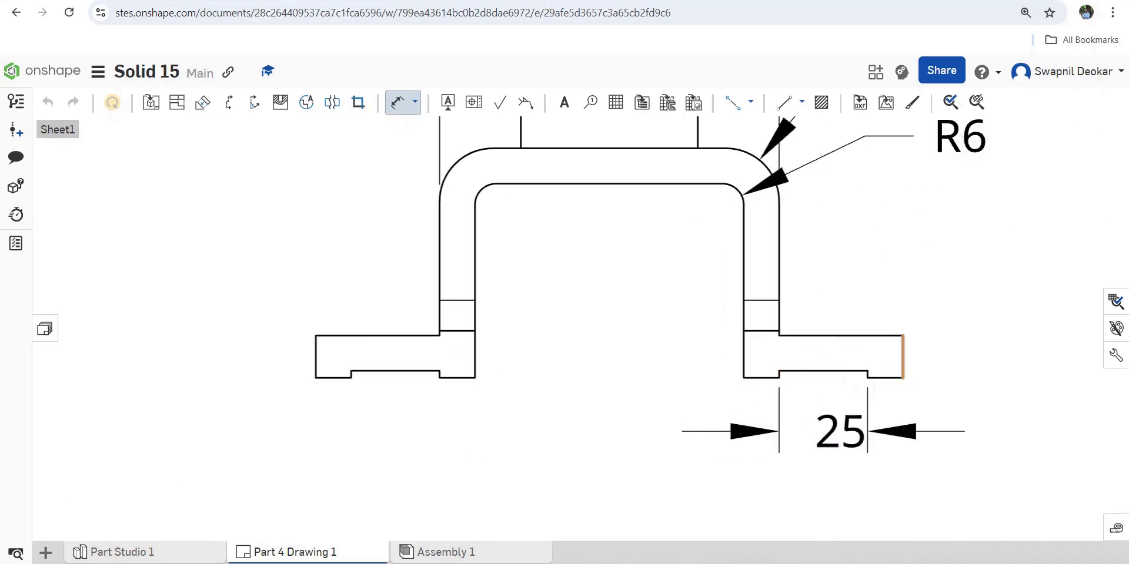
{"action": "left_click", "coordinate": [903, 357]}
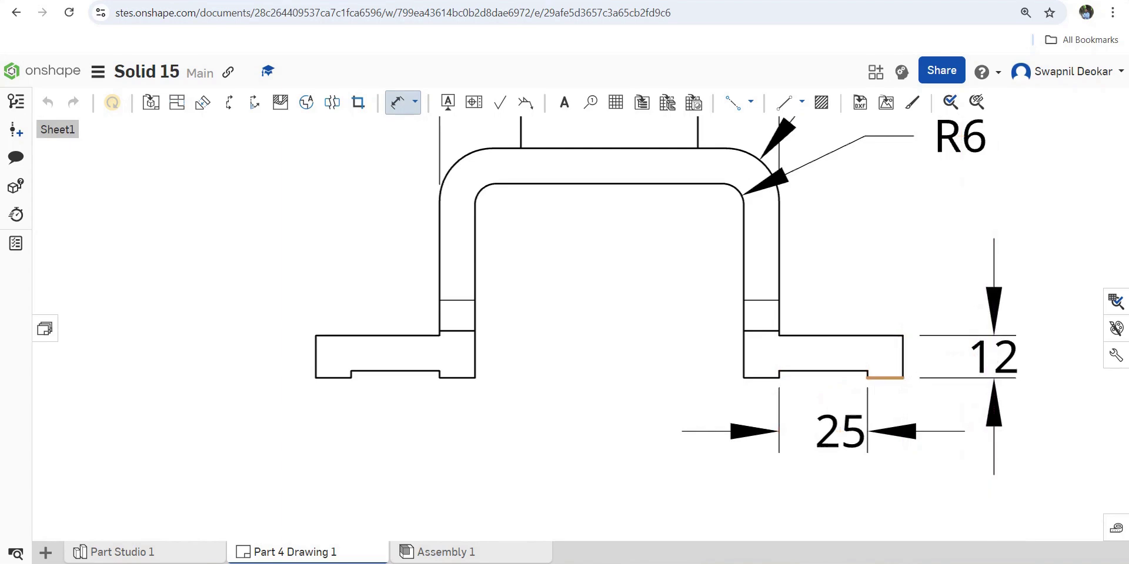
Dimension the widths of the right foot's two bottom pads and the depth of the left foot's underside recess in the front view
{"action": "left_click", "coordinate": [884, 378]}
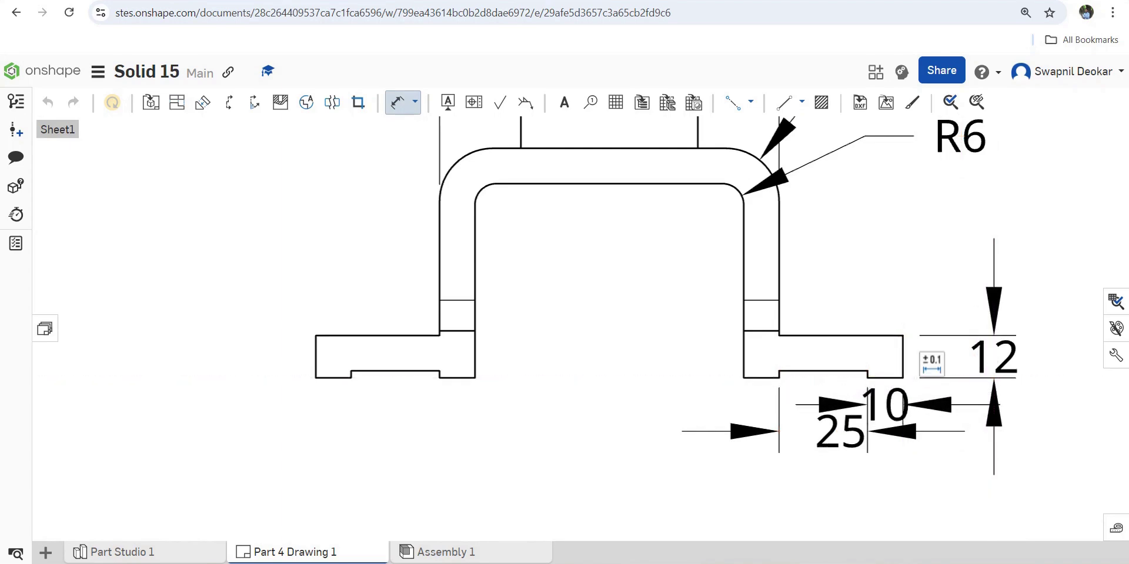
{"action": "left_click", "coordinate": [761, 377]}
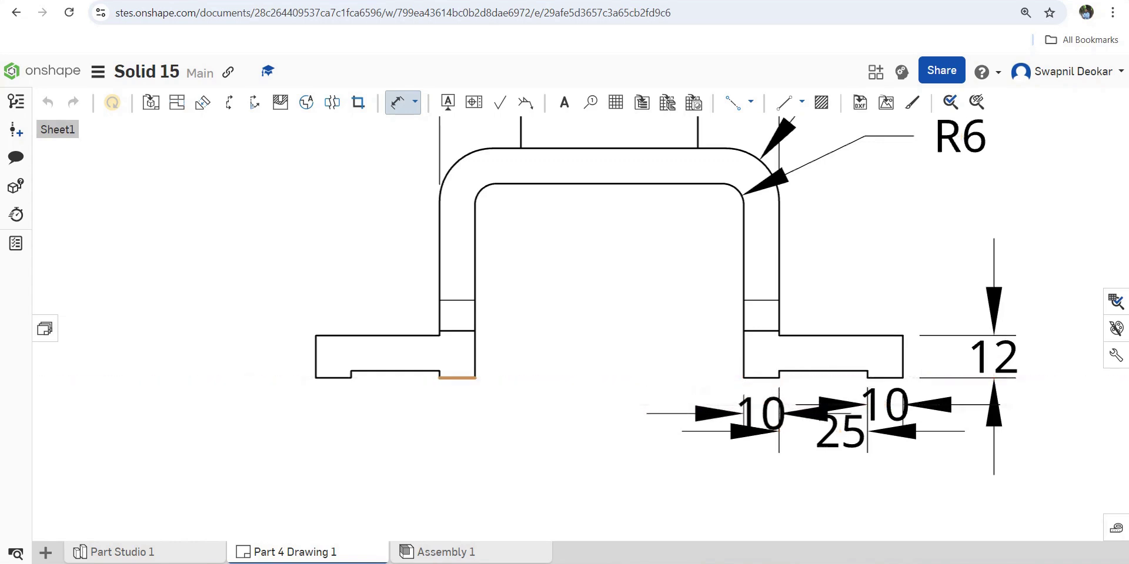
{"action": "left_click", "coordinate": [458, 377]}
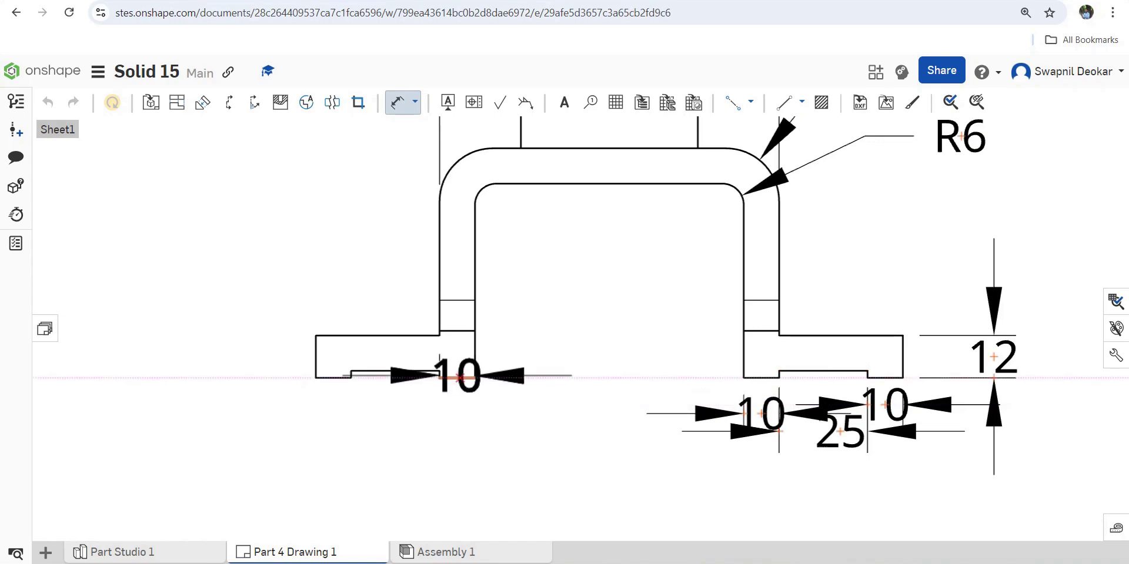
{"action": "left_click", "coordinate": [417, 371]}
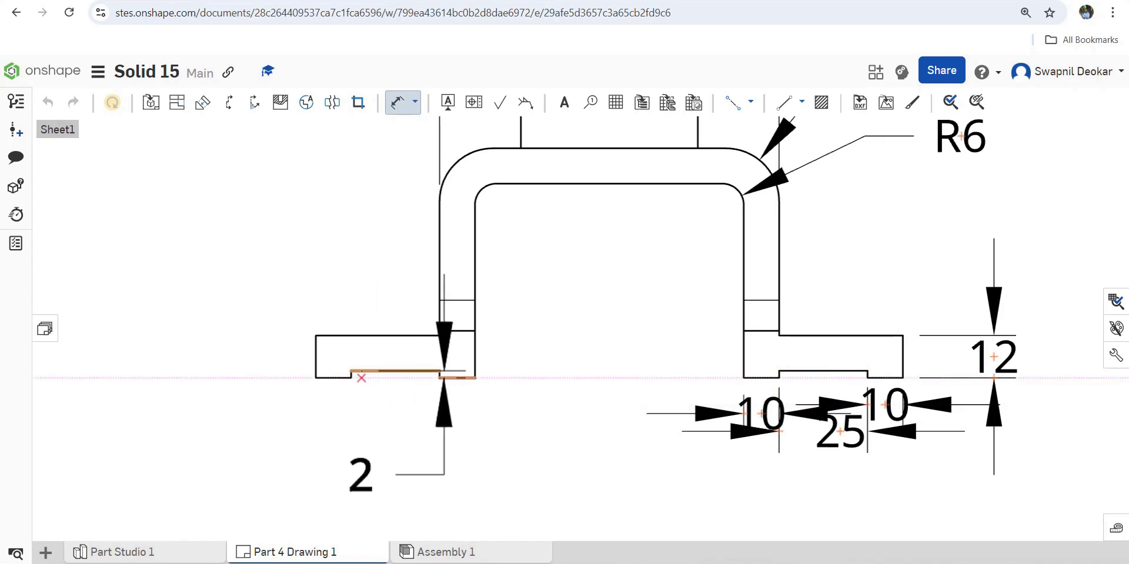
{"action": "left_click", "coordinate": [173, 374]}
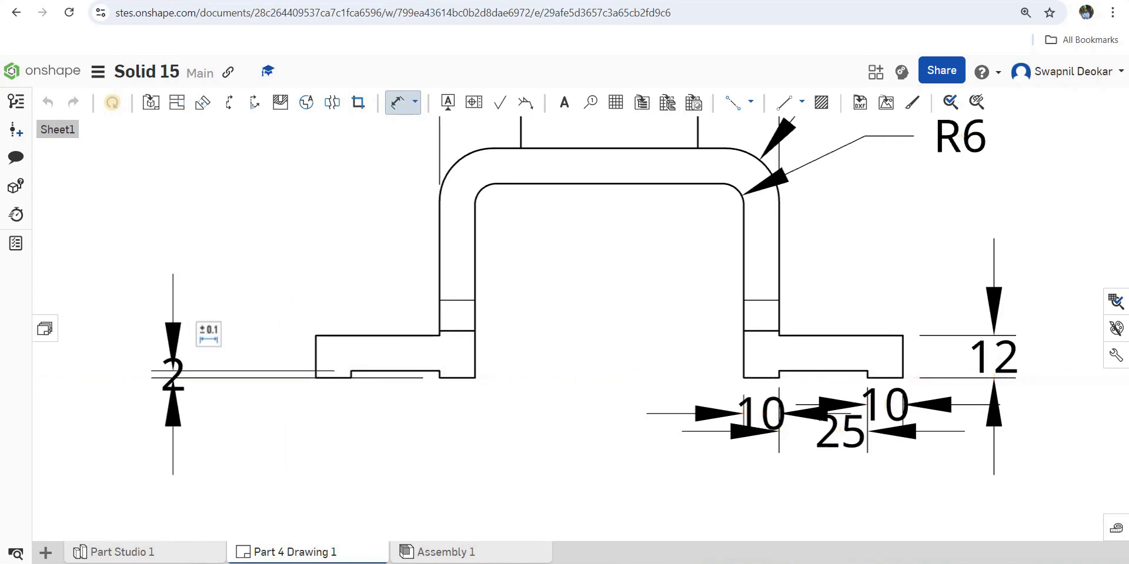
{"action": "scroll", "coordinate": [836, 333], "scroll_direction": "down", "scroll_amount": 8}
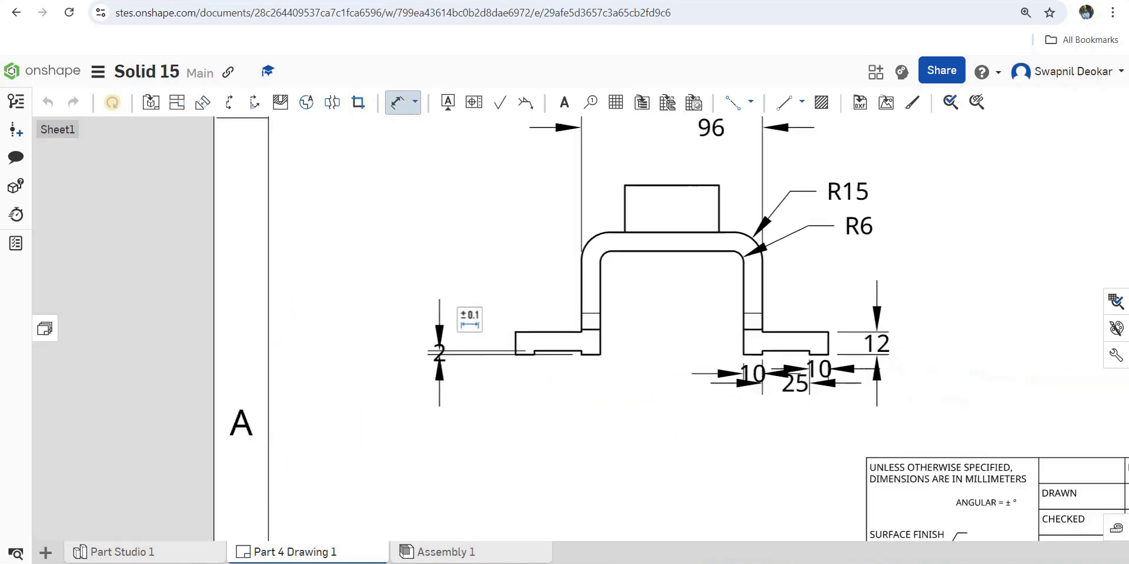
{"action": "scroll", "coordinate": [806, 401], "scroll_direction": "down", "scroll_amount": 5}
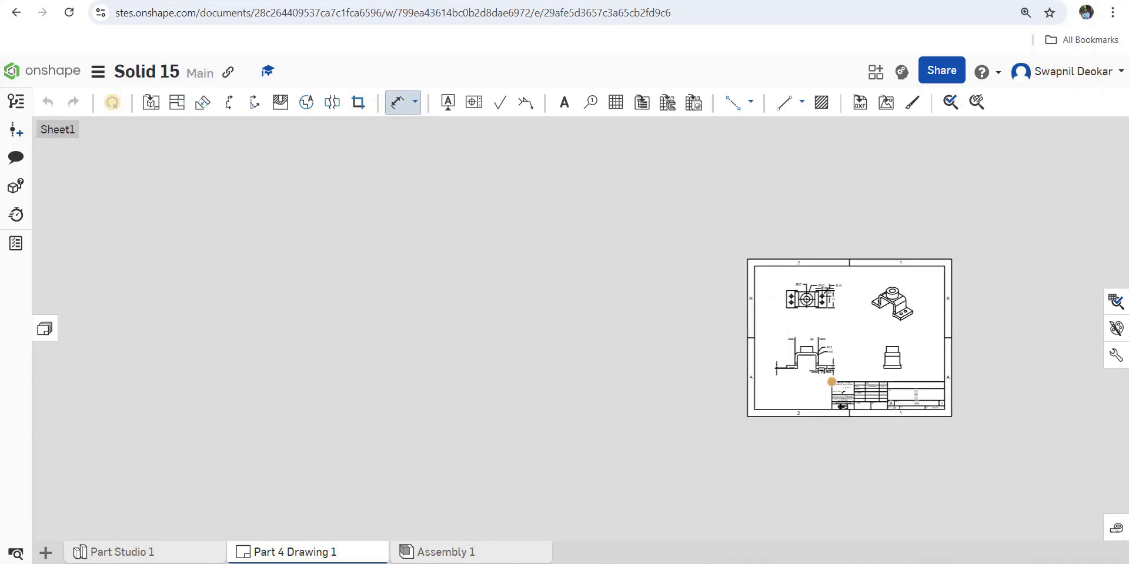
{"action": "scroll", "coordinate": [875, 376], "scroll_direction": "up", "scroll_amount": 7}
{"action": "scroll", "coordinate": [763, 346], "scroll_direction": "down", "scroll_amount": 2}
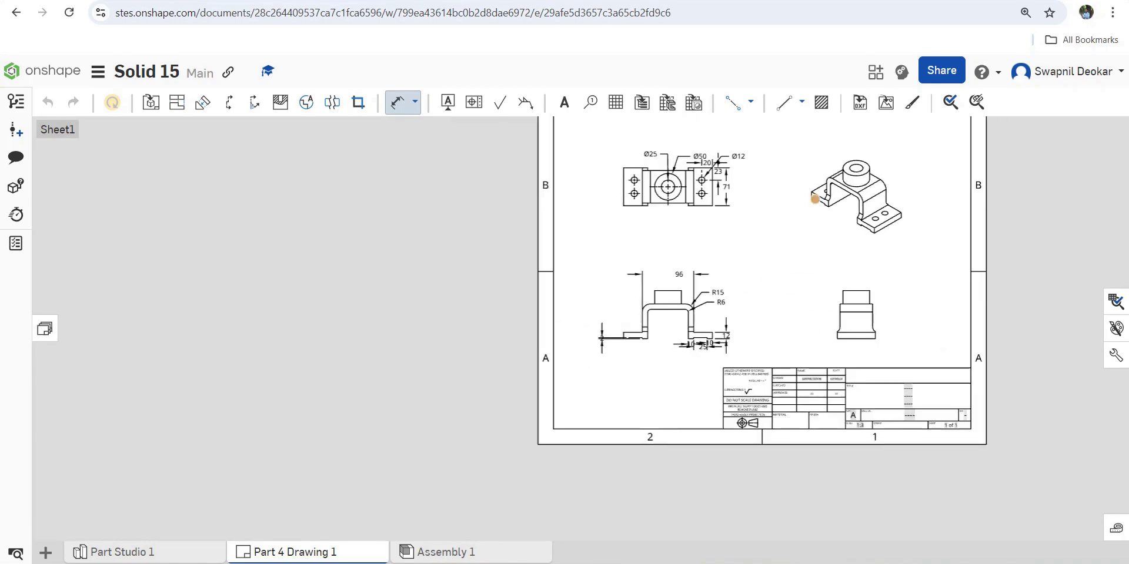